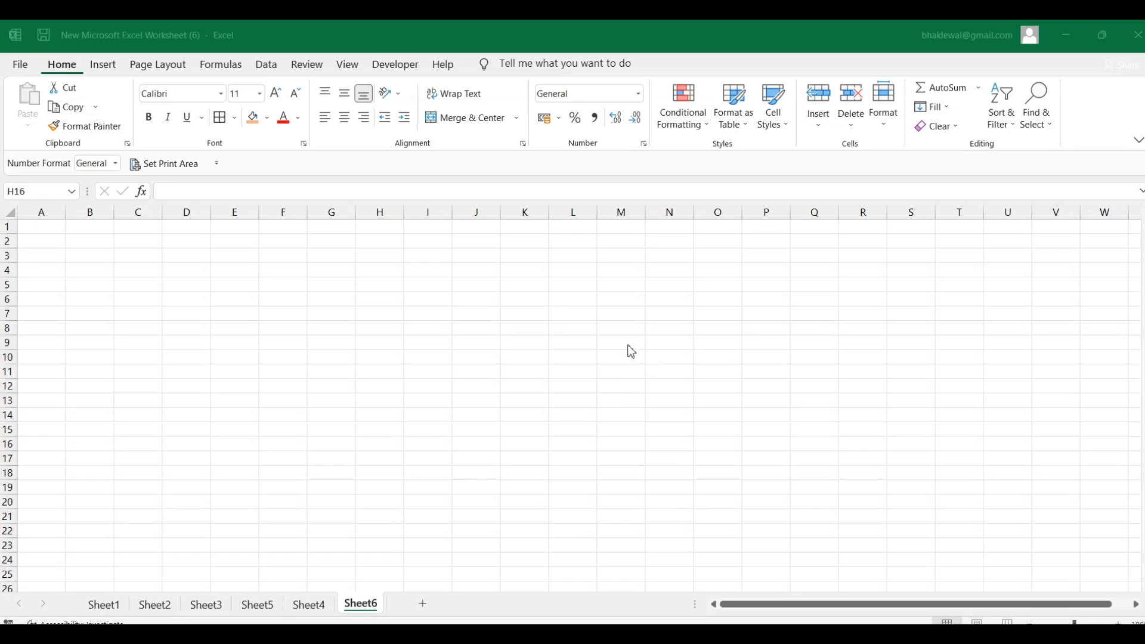
pyautogui.click(277, 63)
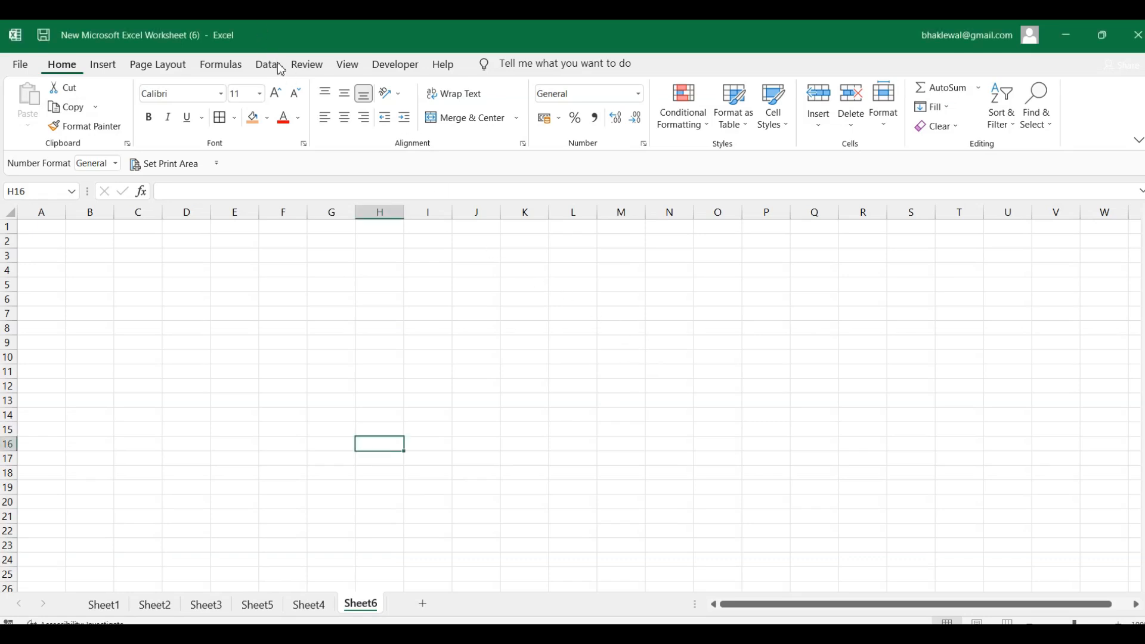
pyautogui.click(281, 68)
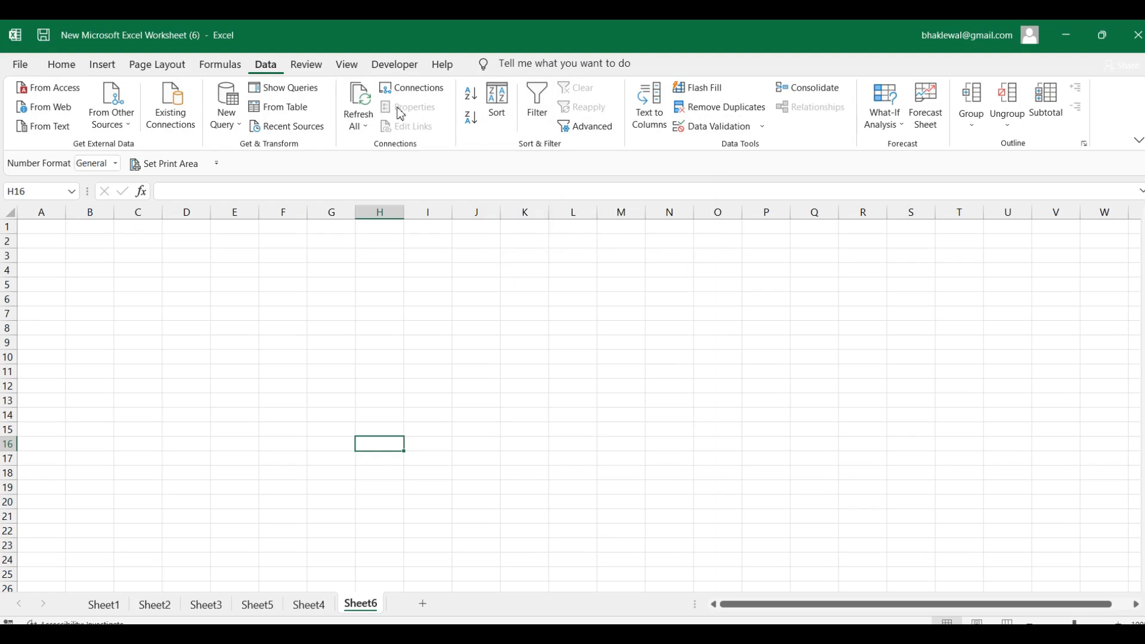
pyautogui.click(62, 64)
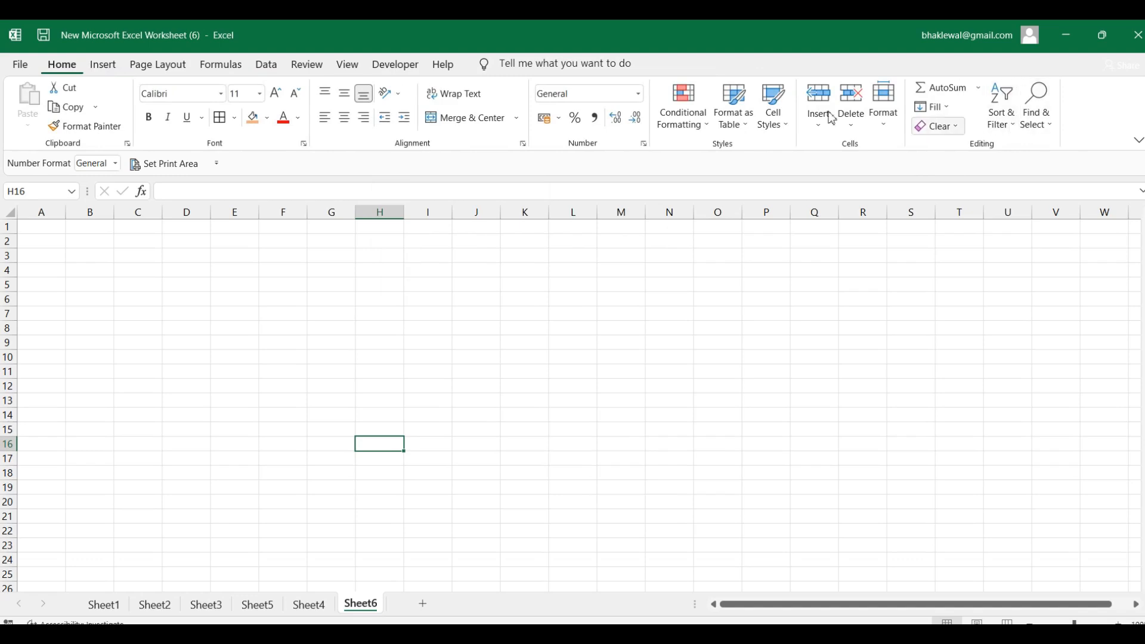
pyautogui.click(266, 66)
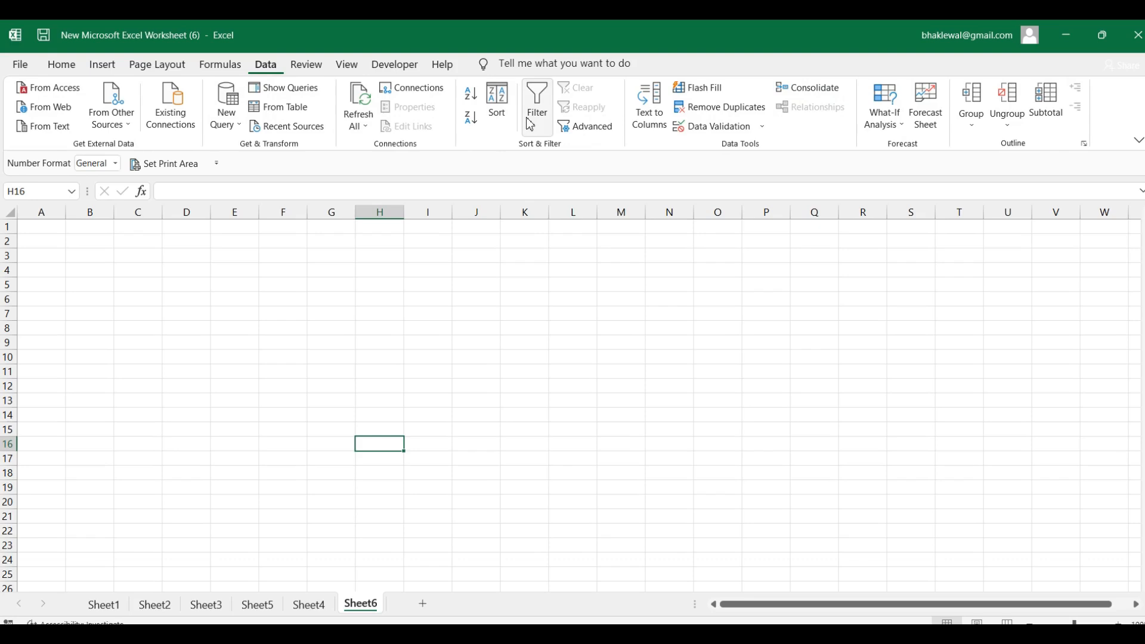
pyautogui.click(590, 125)
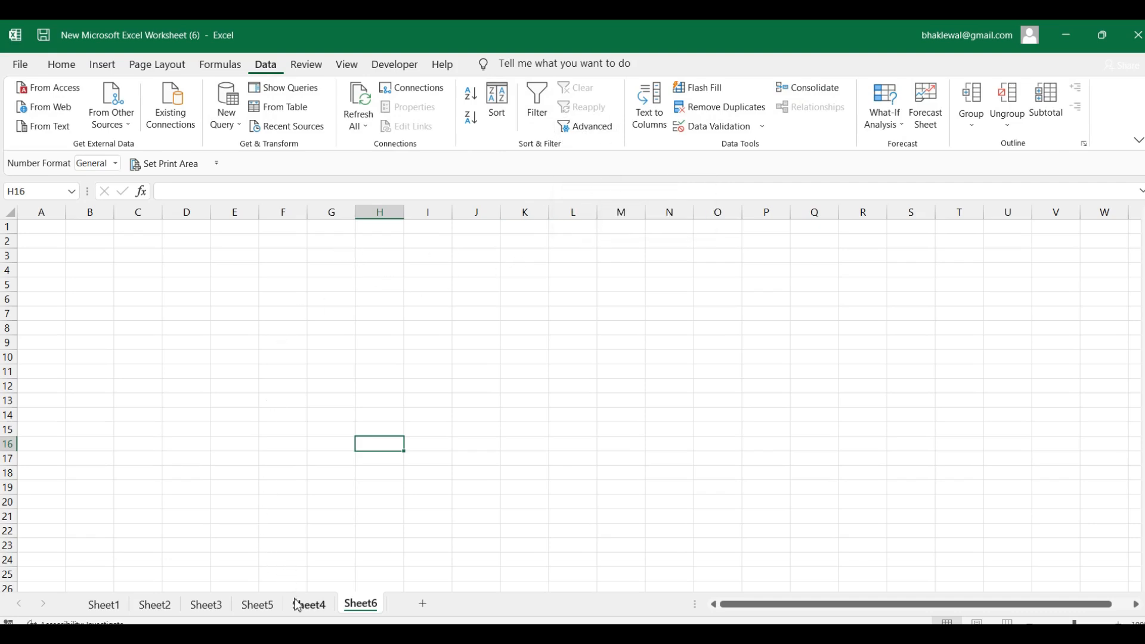
# Step: On Sheet5, sort the employee table by the Name column from A to Z, expanding the selection to the adjacent columns
pyautogui.click(311, 607)
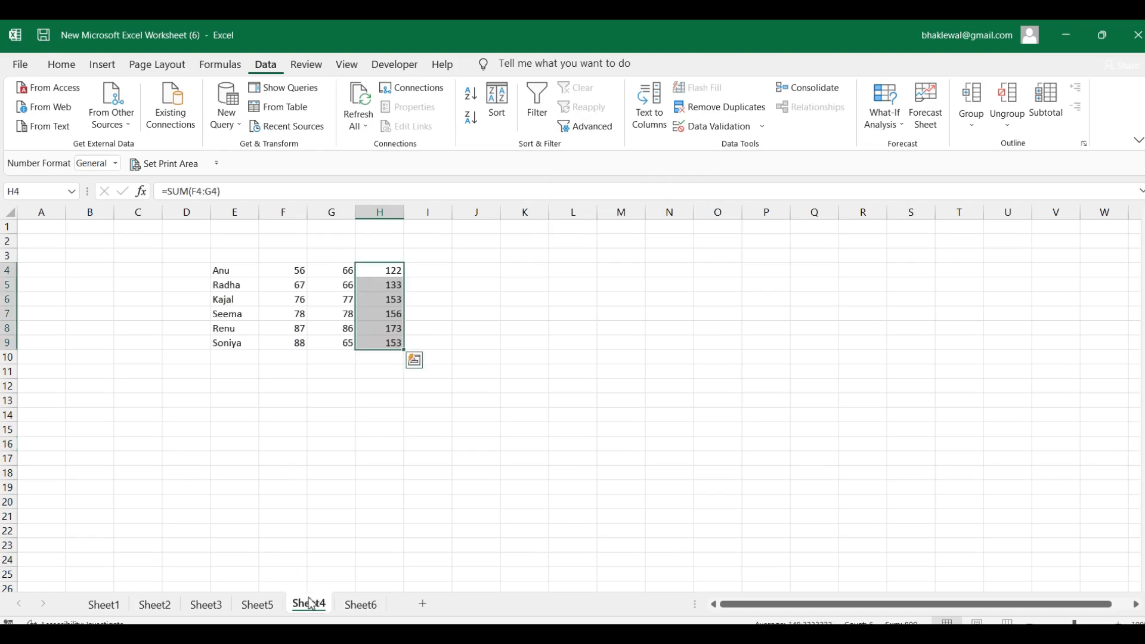
pyautogui.click(278, 605)
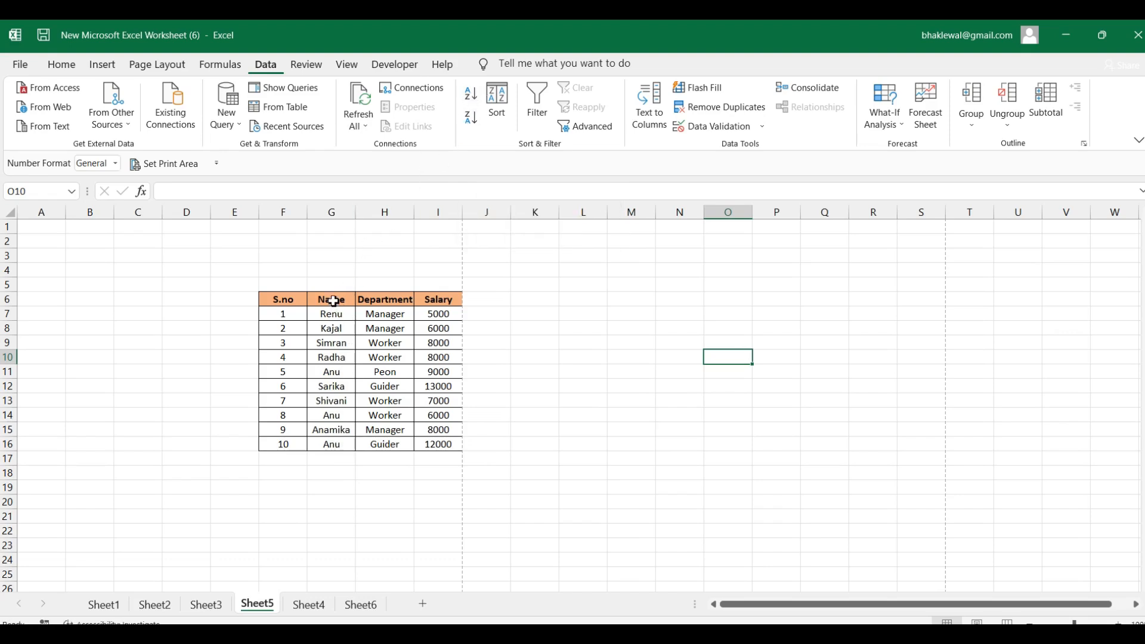
pyautogui.moveTo(332, 299); pyautogui.dragTo(347, 445)
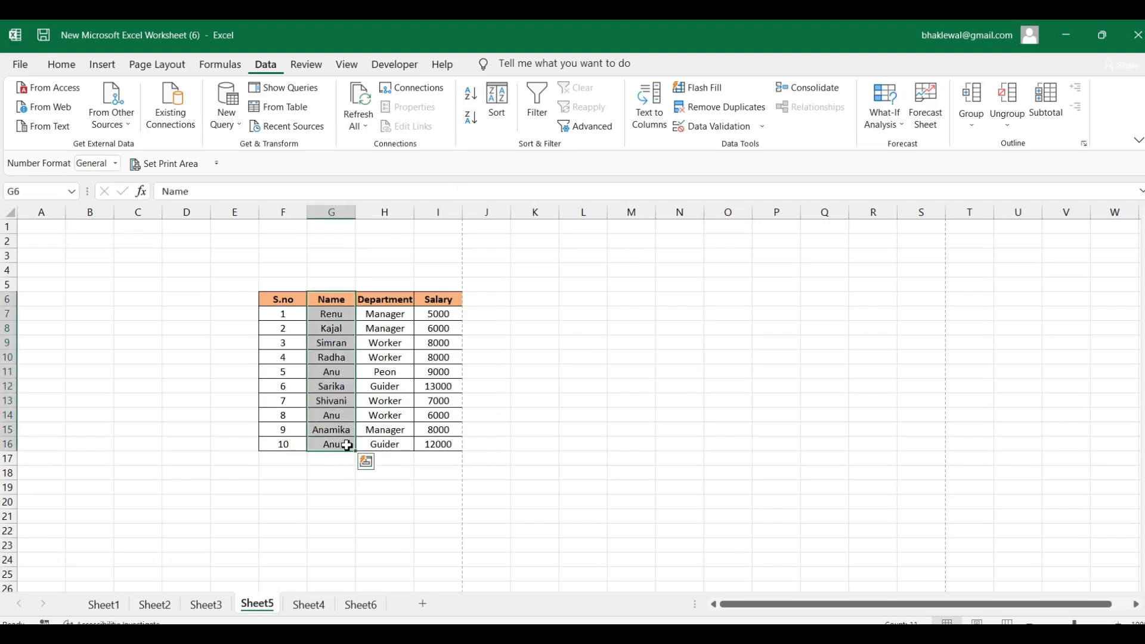
pyautogui.click(522, 378)
pyautogui.moveTo(331, 315); pyautogui.dragTo(338, 445)
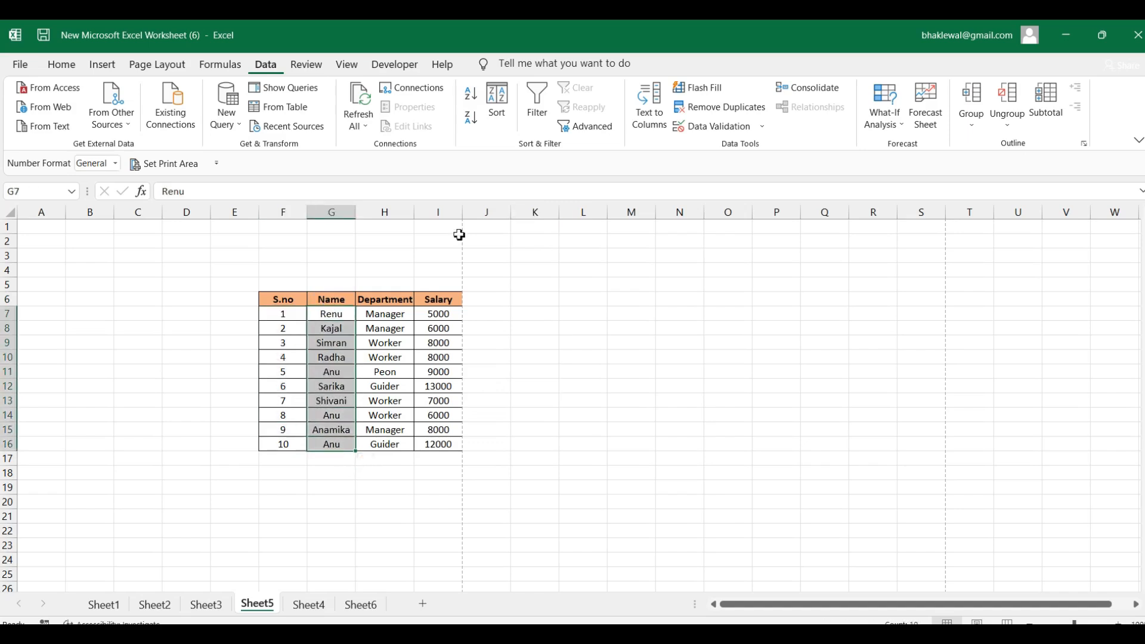
pyautogui.click(470, 103)
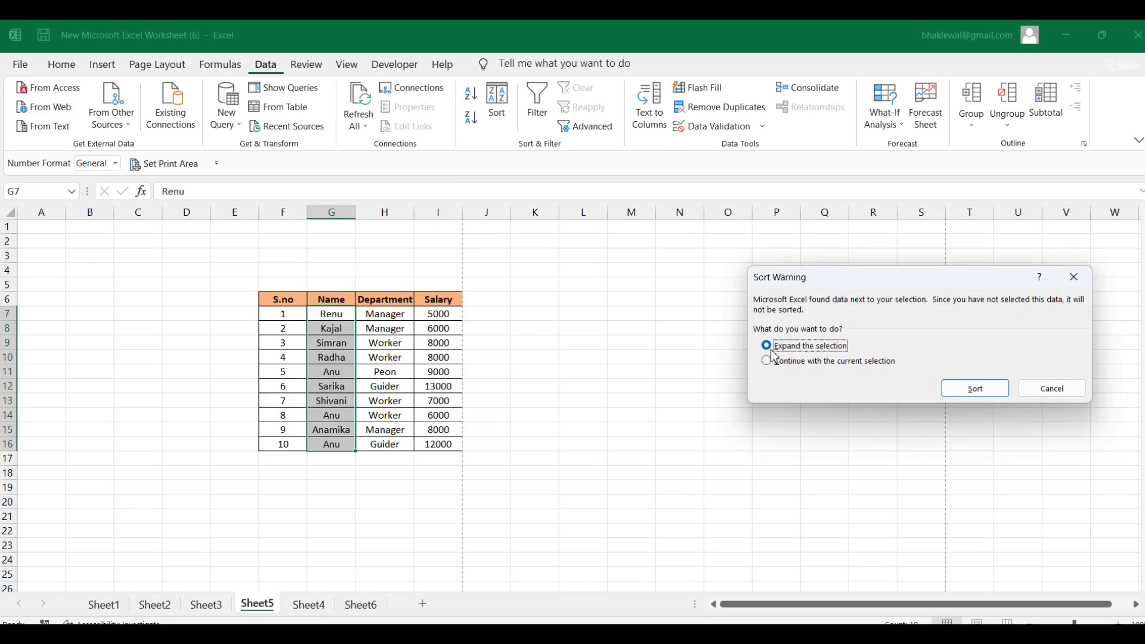
pyautogui.click(972, 391)
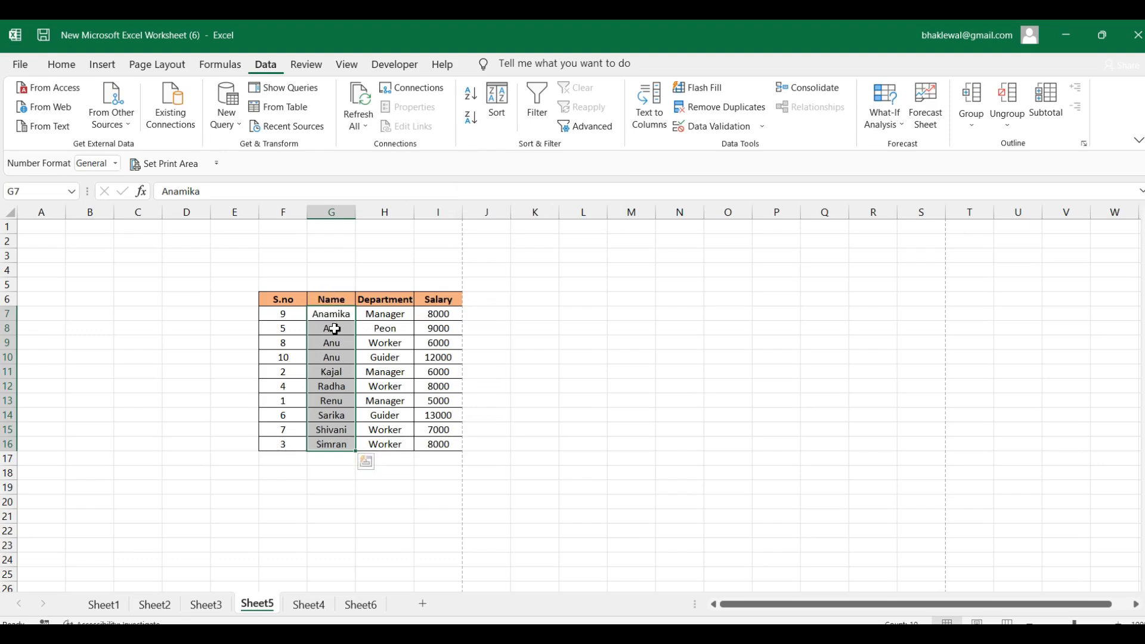
# Step: Sort the table by the Name column from Z to A, expanding the selection to the adjacent columns
pyautogui.click(474, 122)
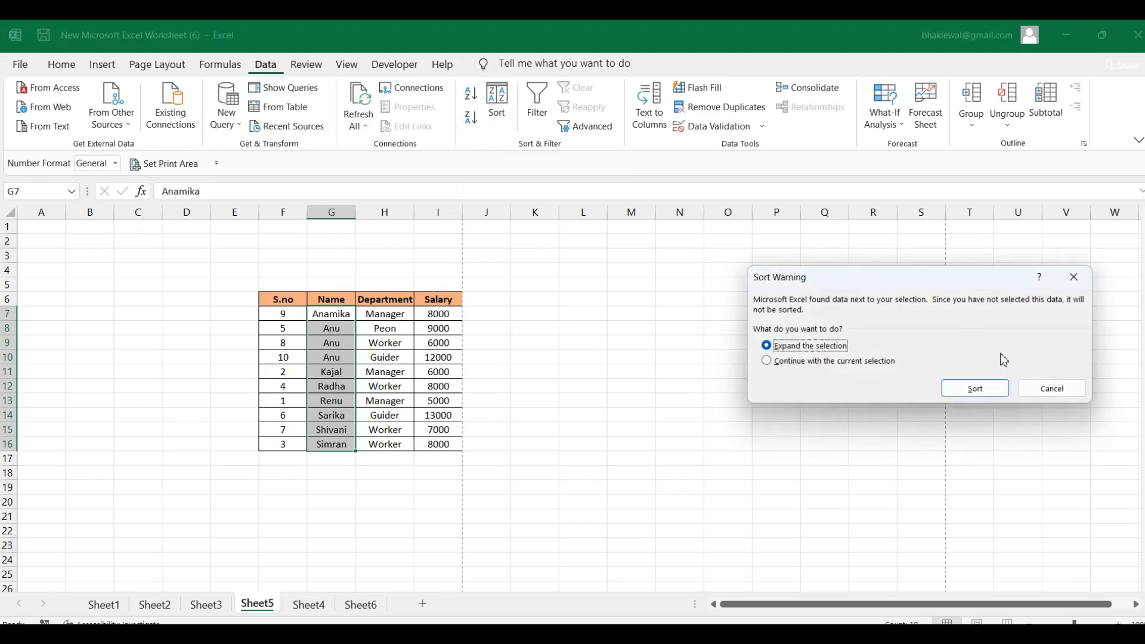
pyautogui.click(974, 389)
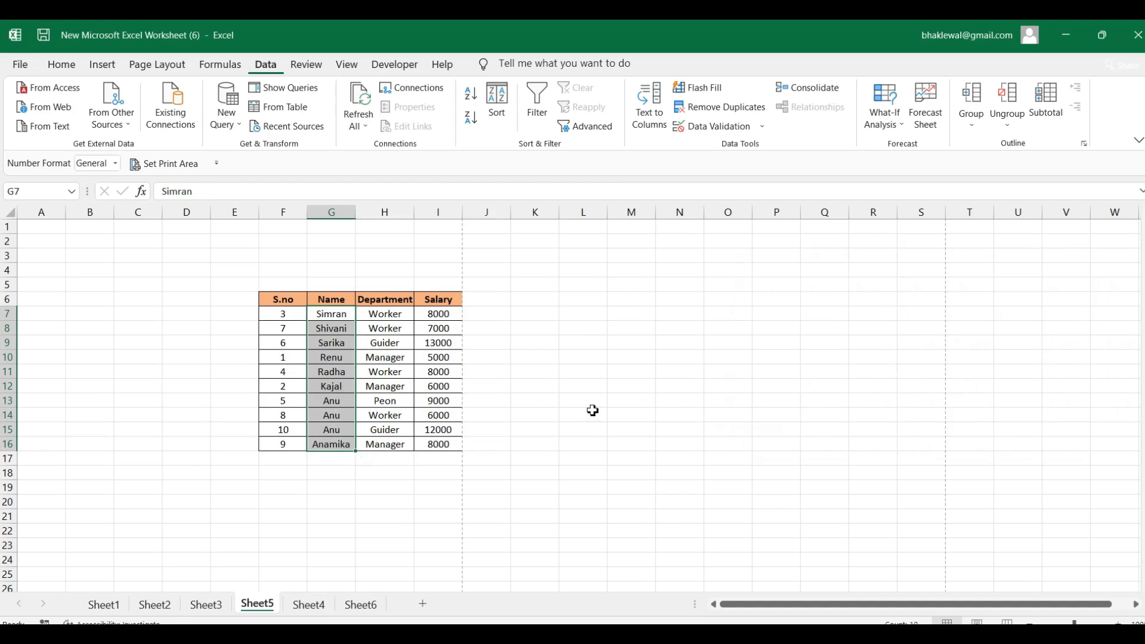
pyautogui.click(611, 408)
# Step: Use a custom sort on the table by S.no, on cell values, in Smallest to Largest order
pyautogui.click(313, 331)
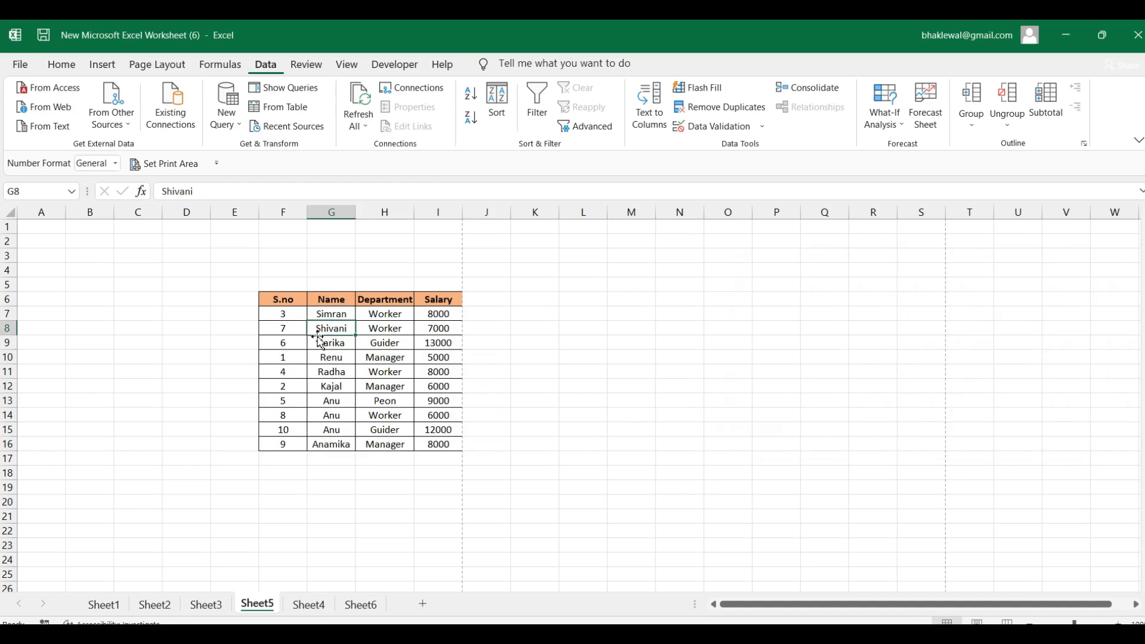
pyautogui.click(497, 102)
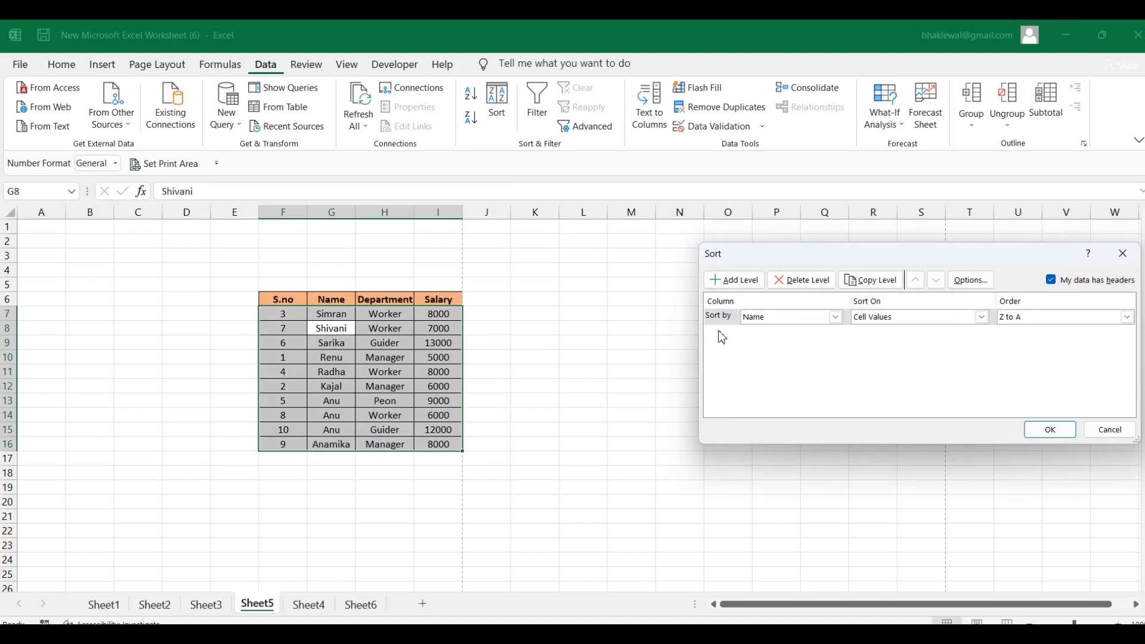
pyautogui.click(838, 317)
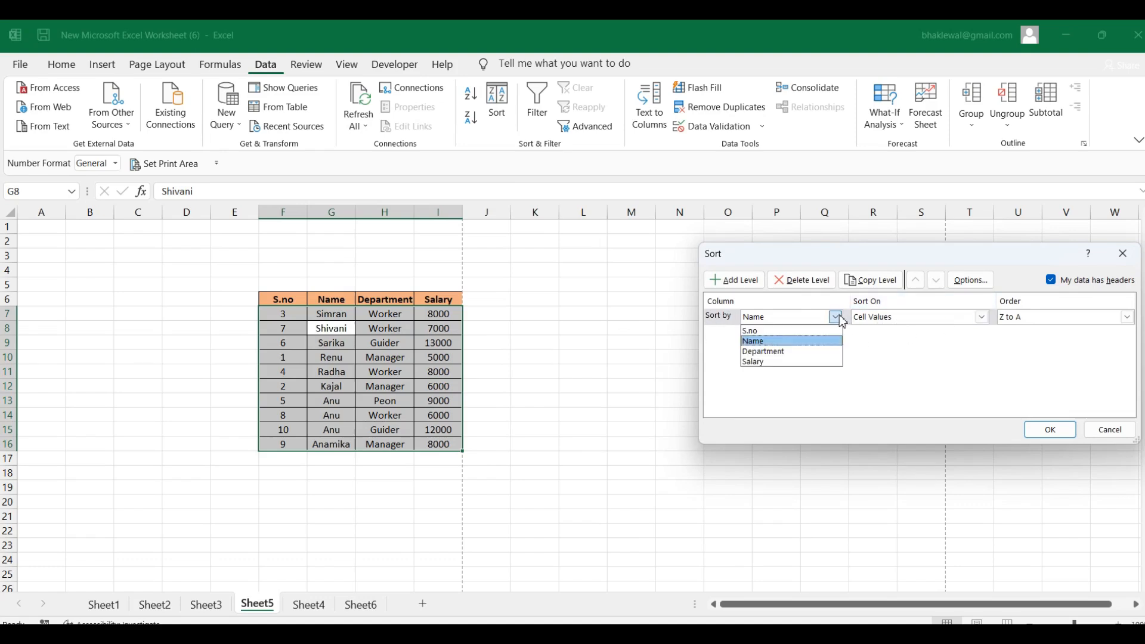
pyautogui.click(761, 333)
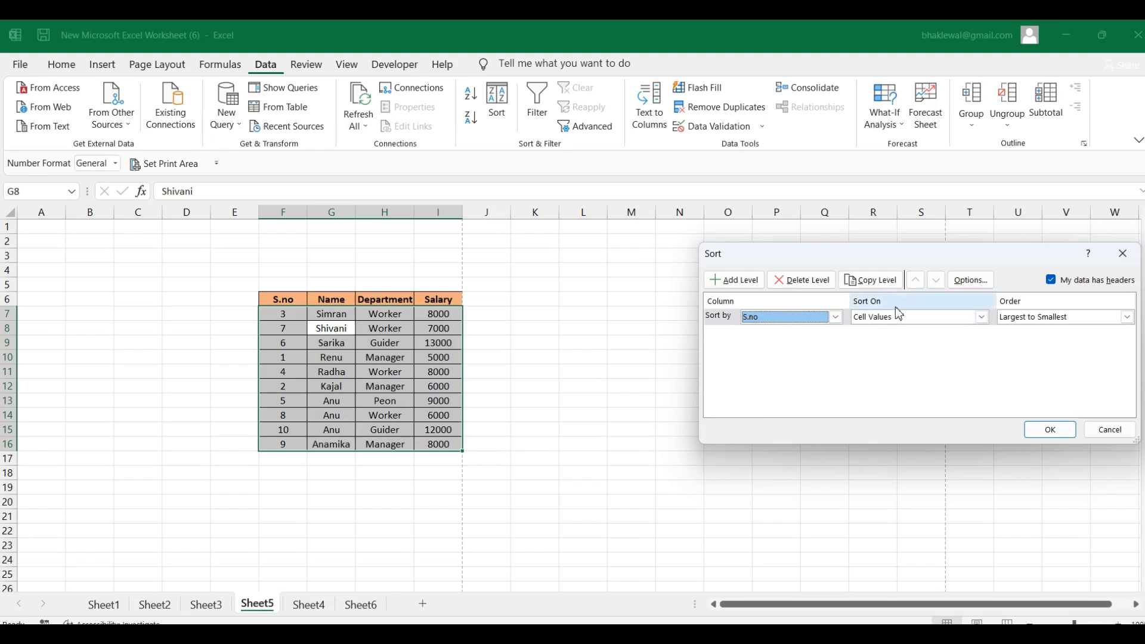
pyautogui.click(982, 318)
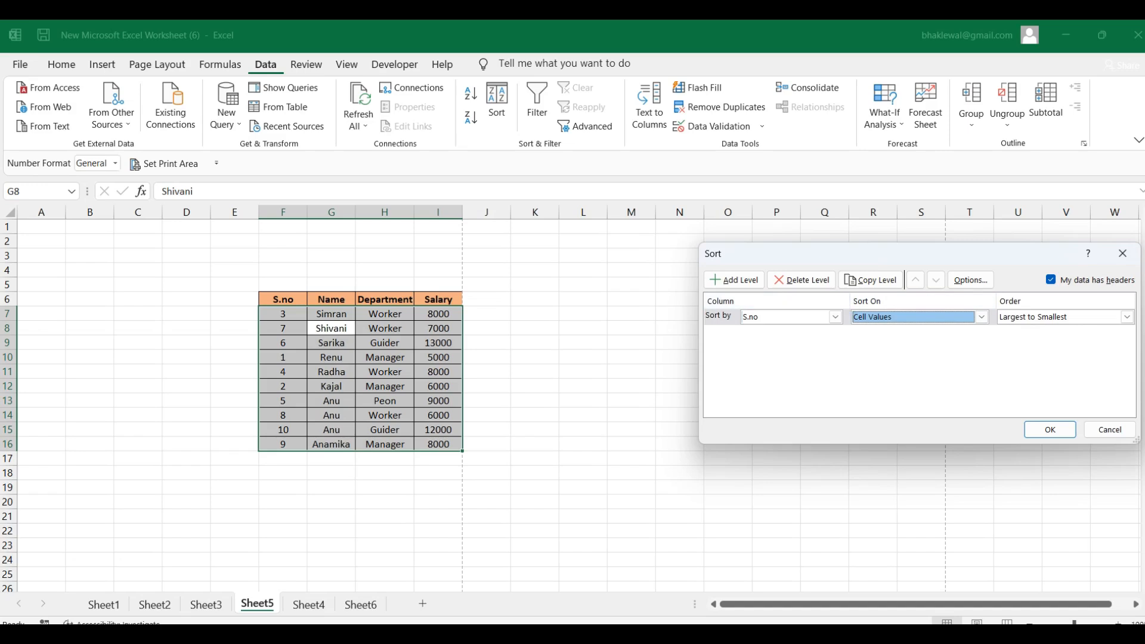
pyautogui.click(1128, 318)
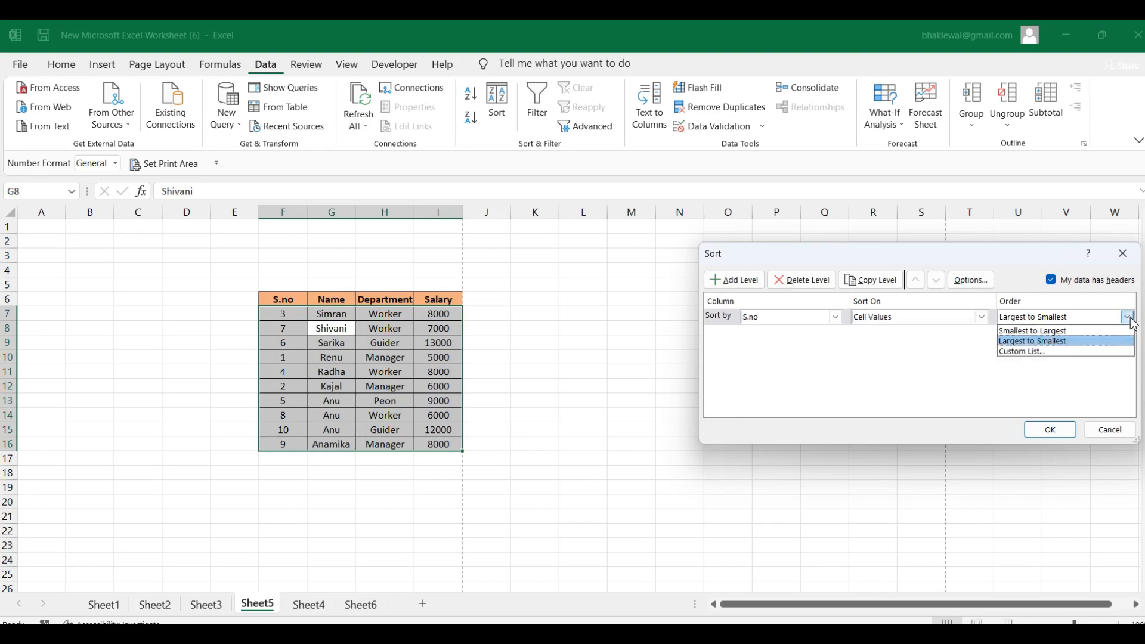
pyautogui.click(1061, 331)
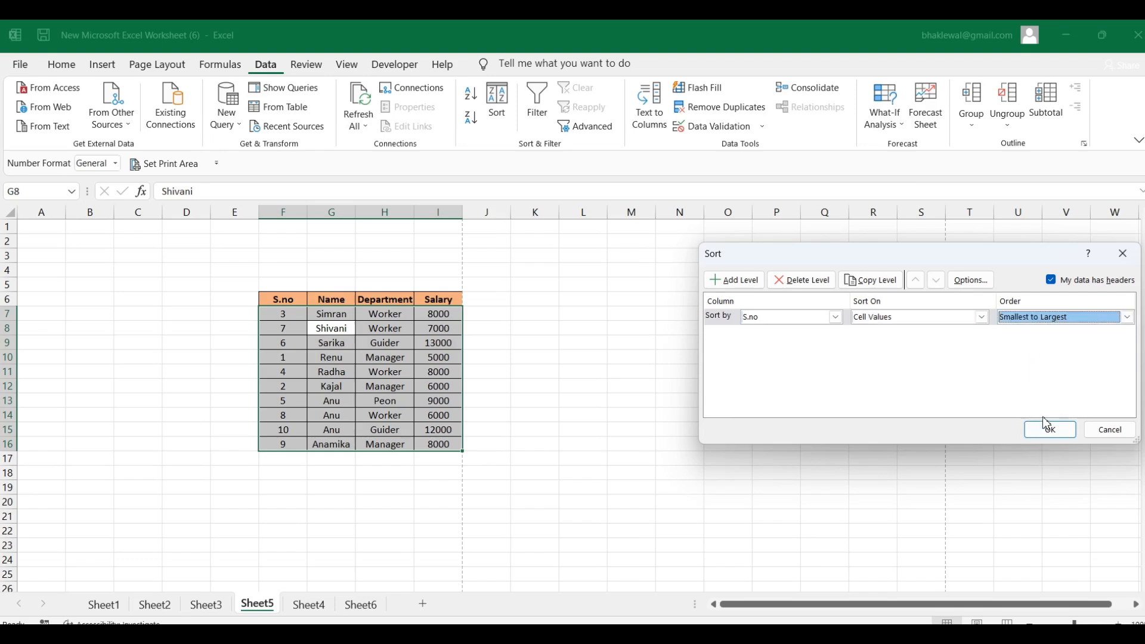
pyautogui.click(1039, 432)
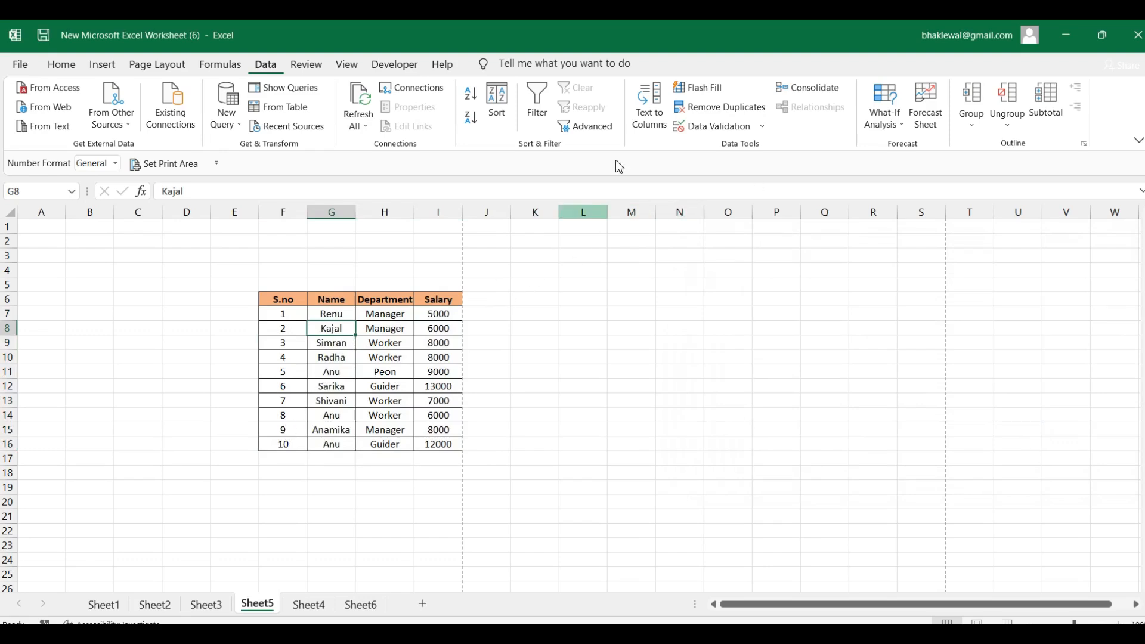
# Step: Change the custom sort to order the table by Name, on cell values, from A to Z
pyautogui.click(501, 110)
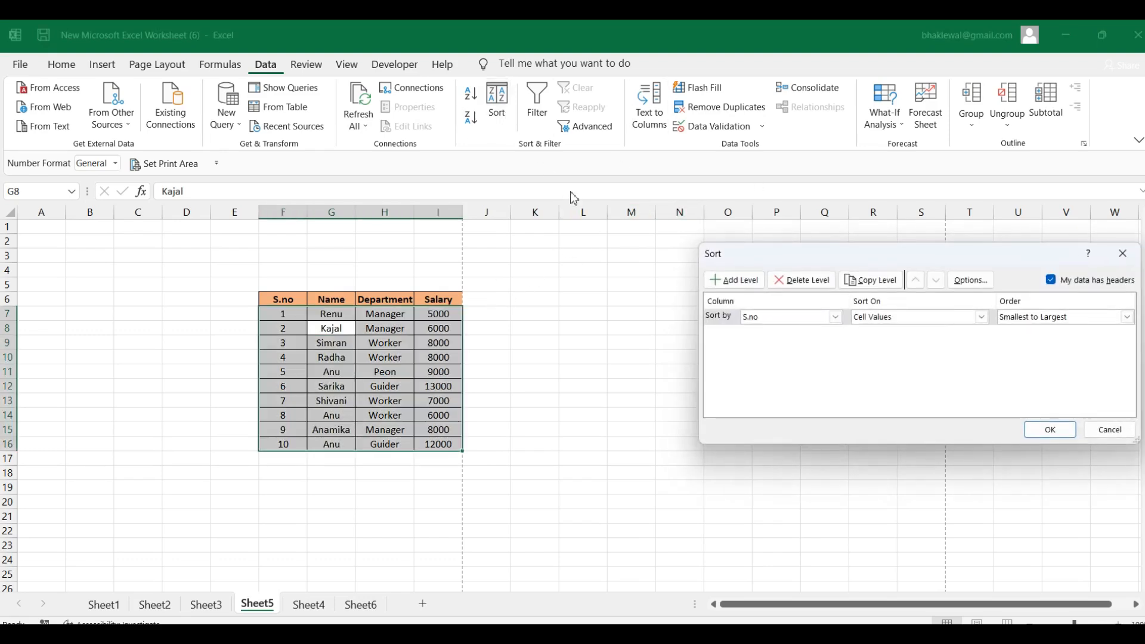
pyautogui.click(834, 317)
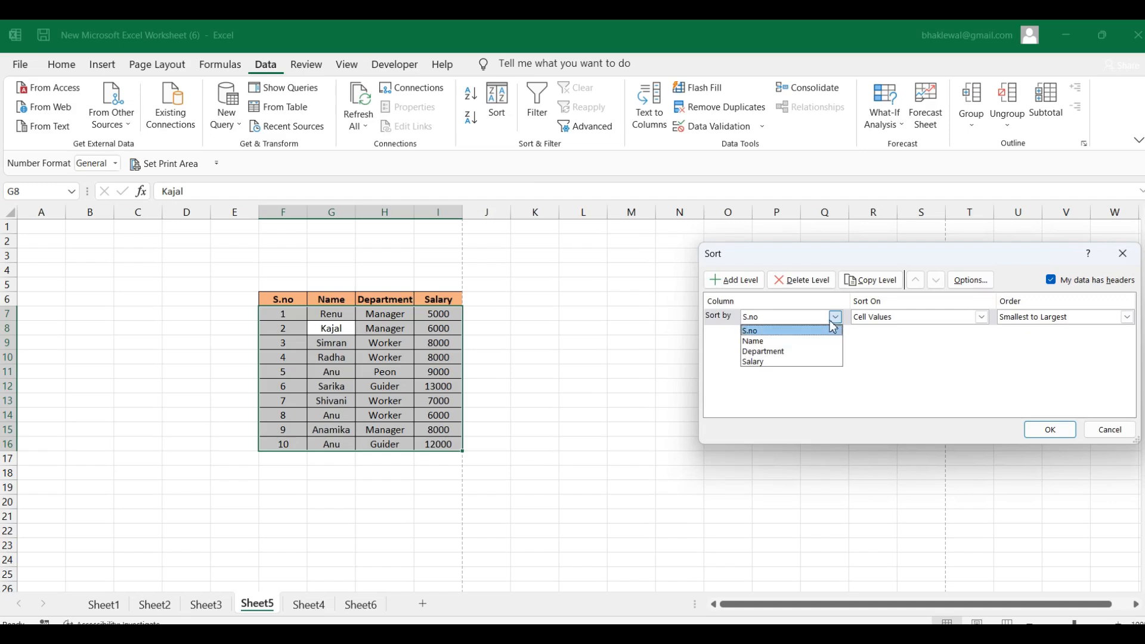
pyautogui.click(770, 339)
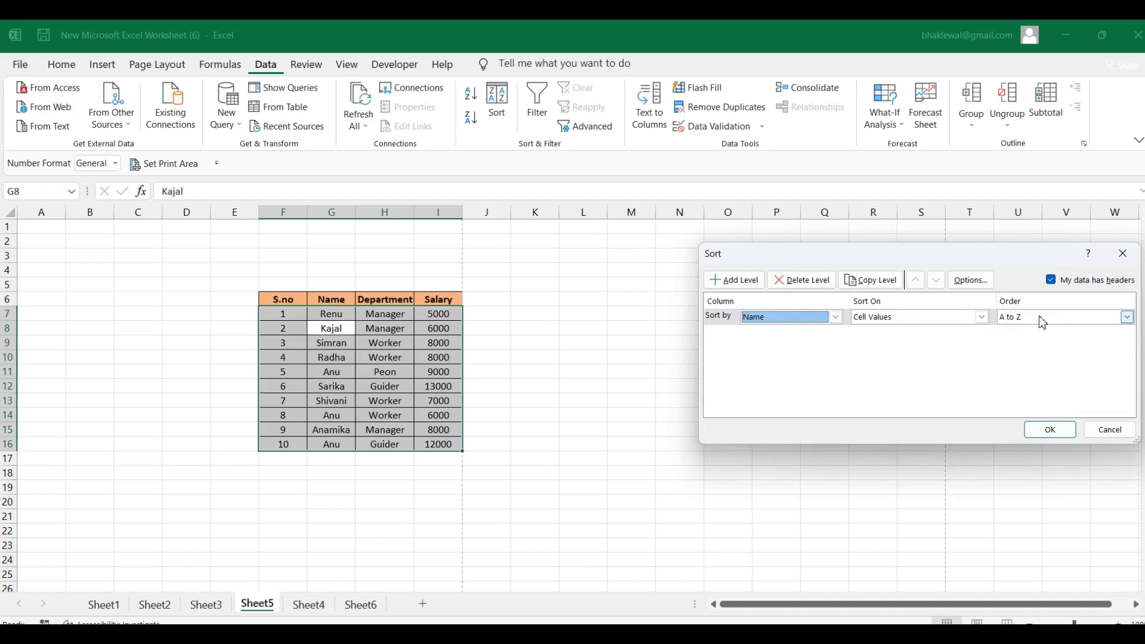
pyautogui.click(1042, 431)
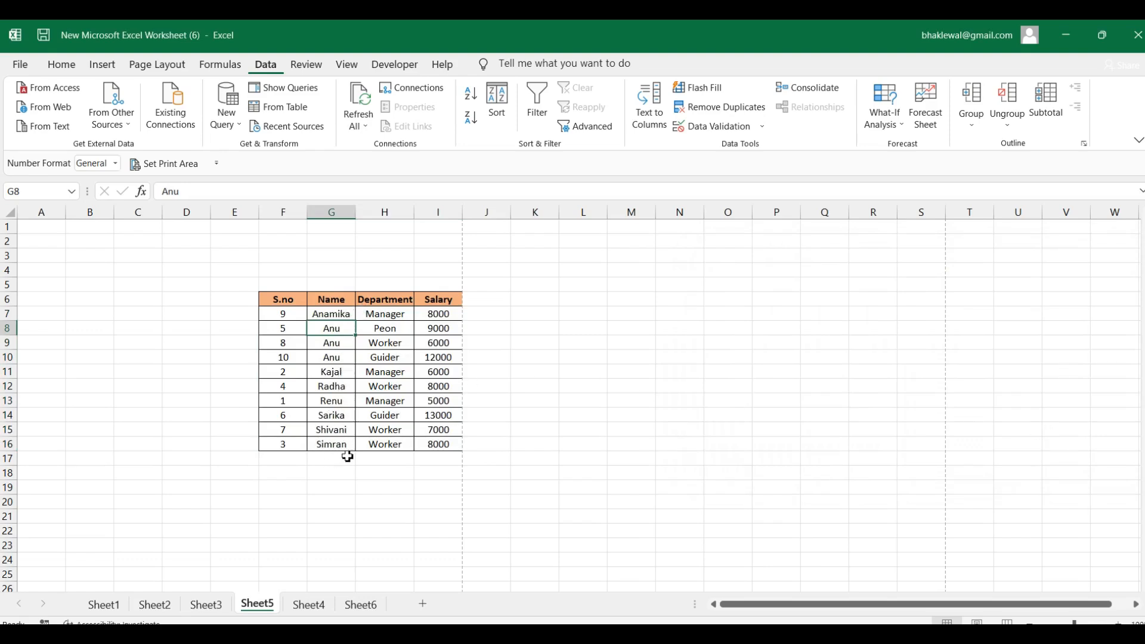
# Step: Re-sort the table by S.no from Smallest to Largest with the custom sort
pyautogui.click(501, 112)
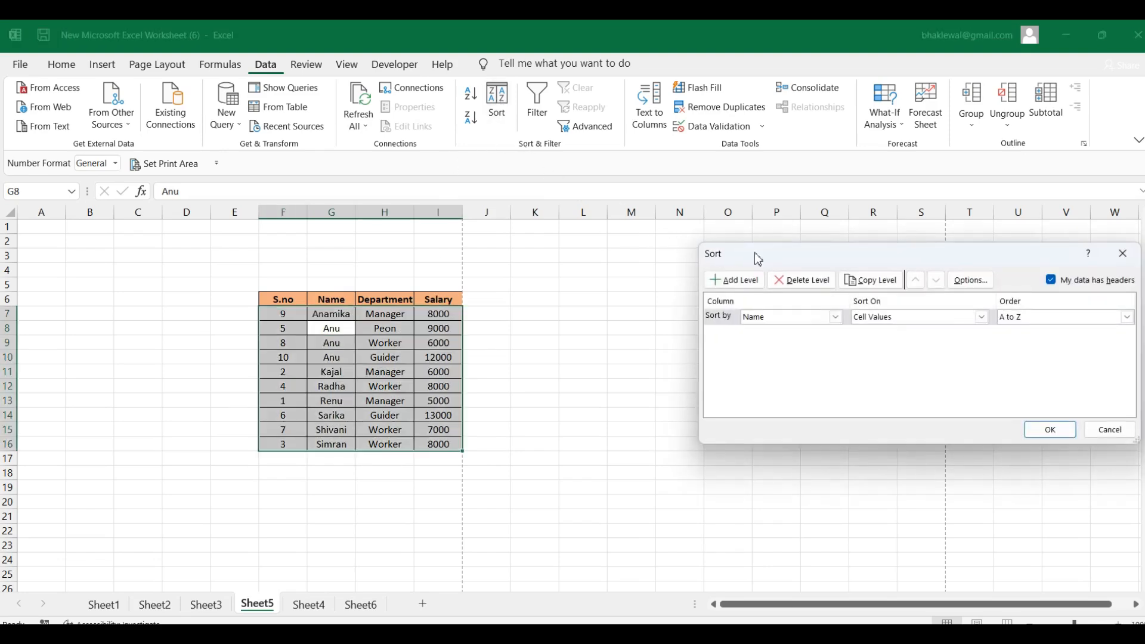
pyautogui.click(835, 318)
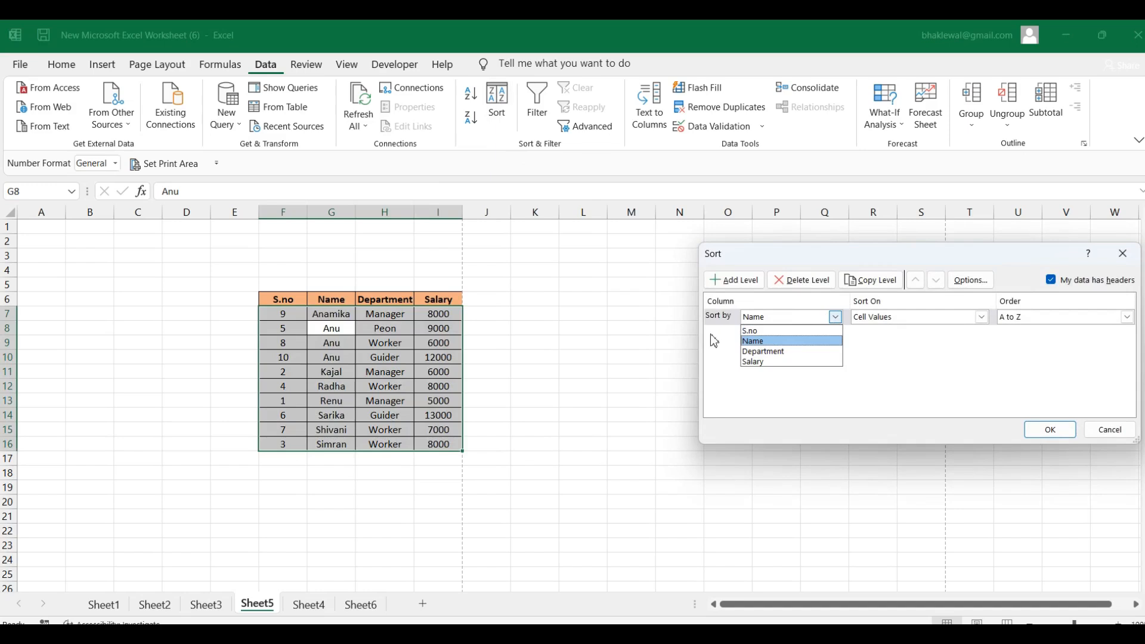
pyautogui.click(752, 331)
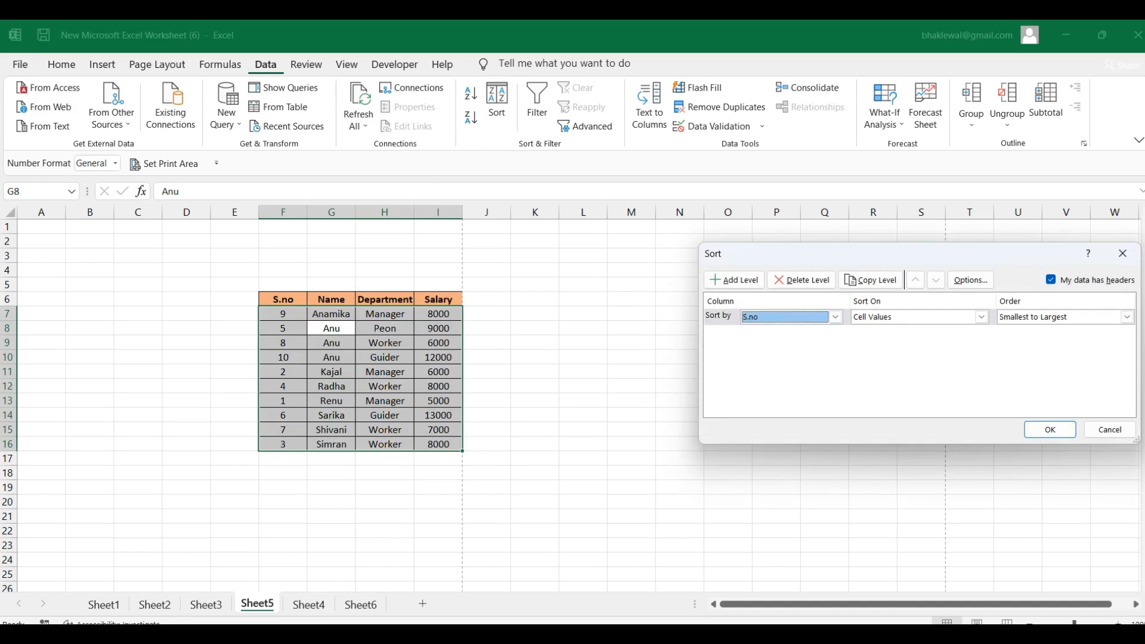
pyautogui.click(1051, 430)
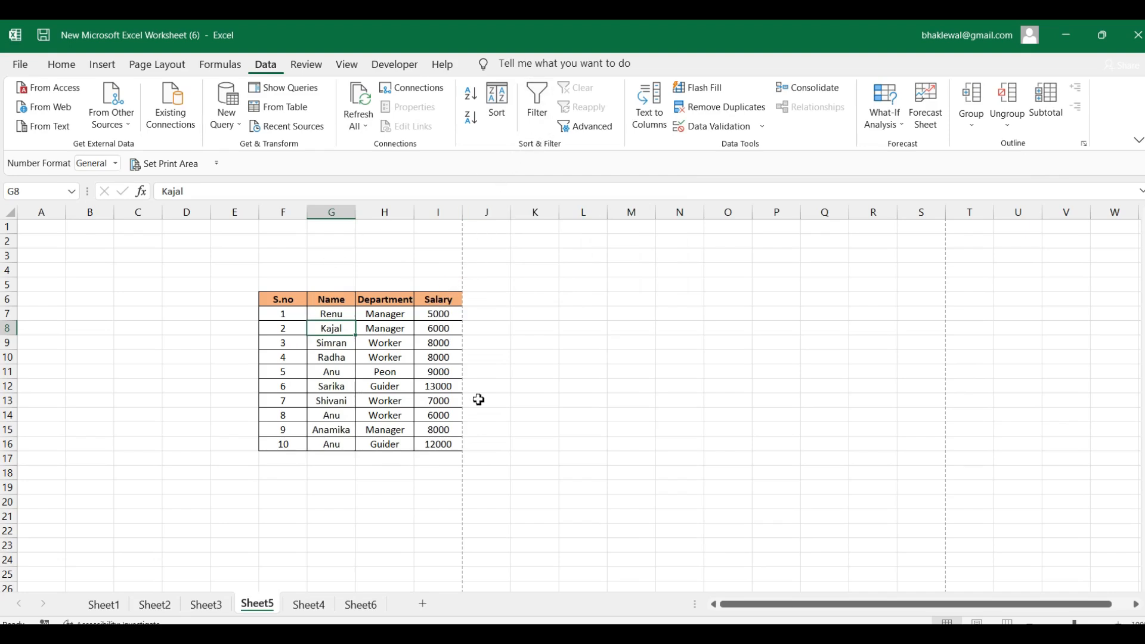
pyautogui.click(423, 391)
pyautogui.click(370, 392)
pyautogui.click(332, 358)
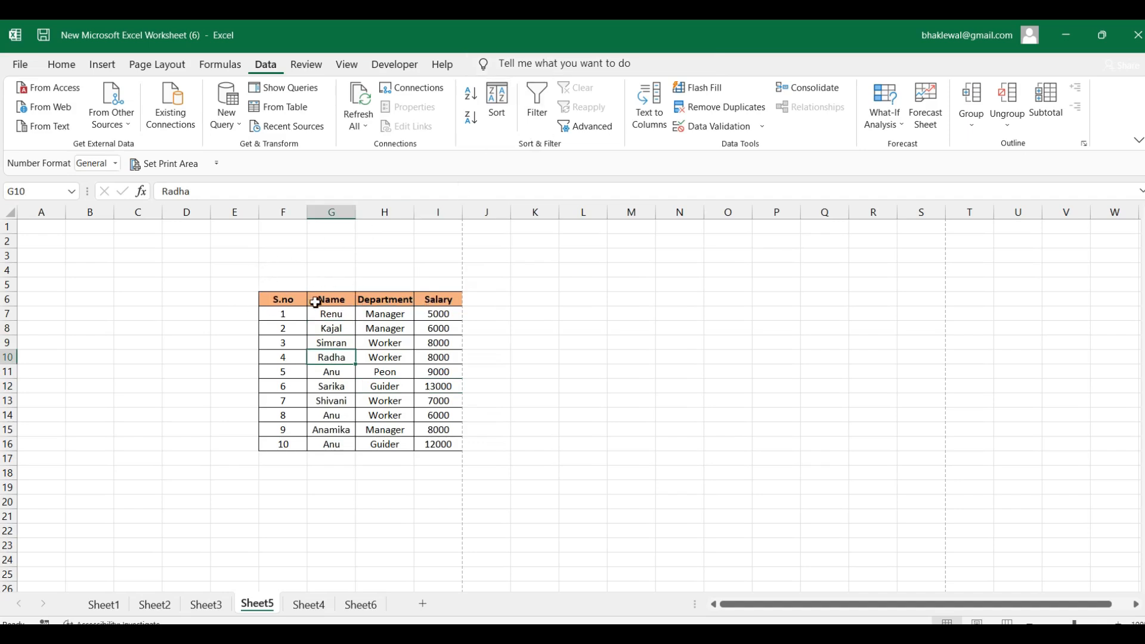
pyautogui.click(290, 300)
pyautogui.moveTo(292, 301); pyautogui.dragTo(441, 304)
pyautogui.click(381, 356)
pyautogui.click(295, 299)
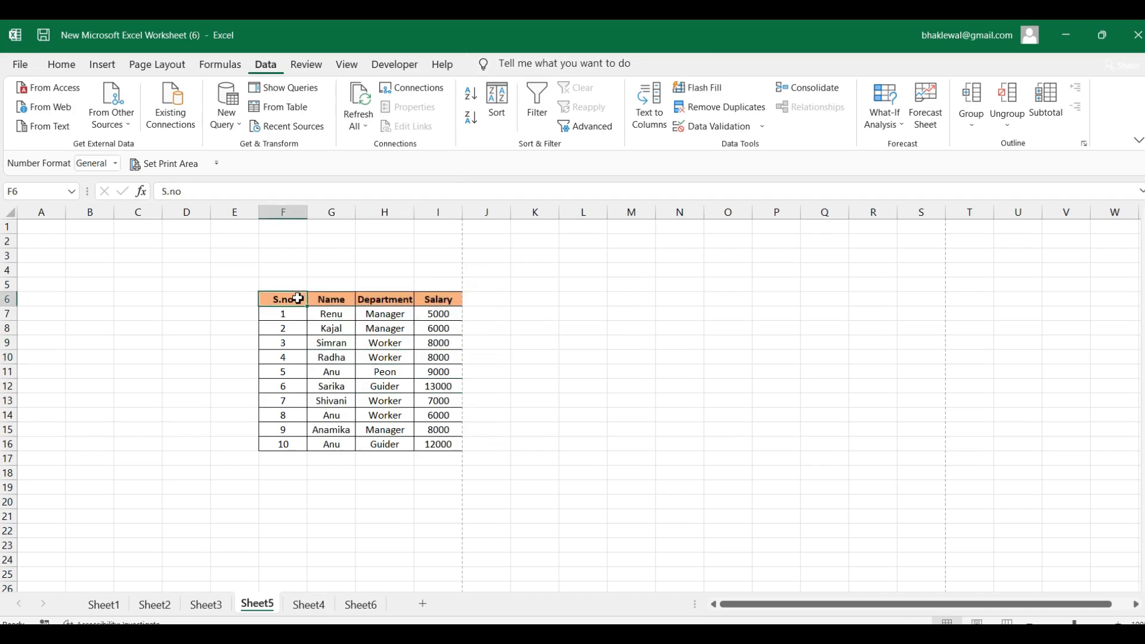
# Step: Turn on AutoFilter for the employee table's header row
pyautogui.click(403, 358)
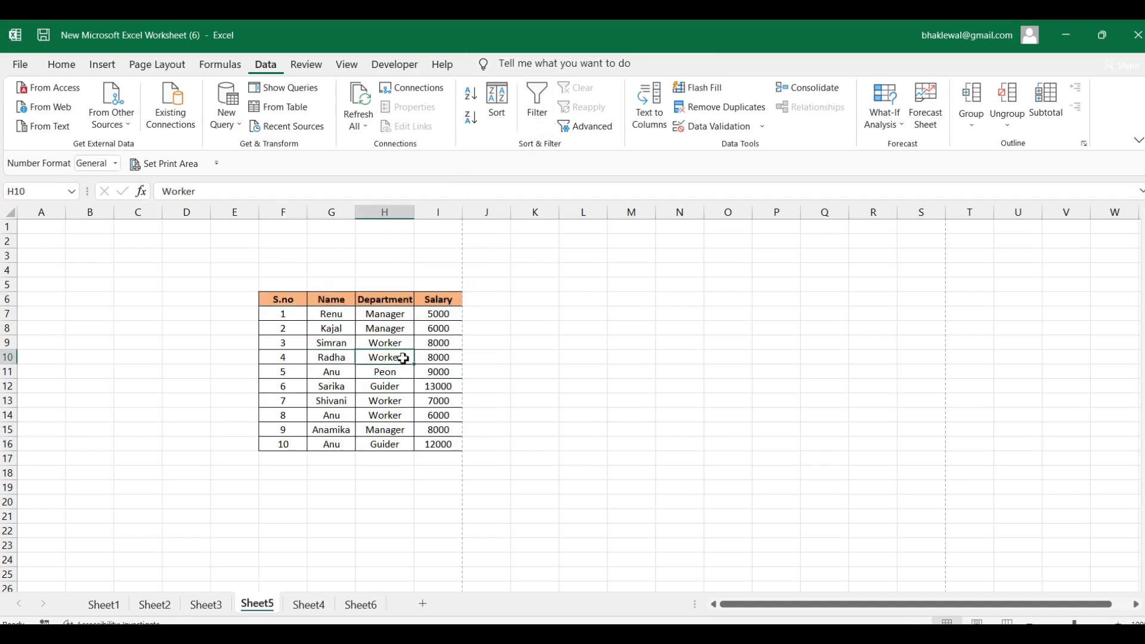
pyautogui.click(537, 113)
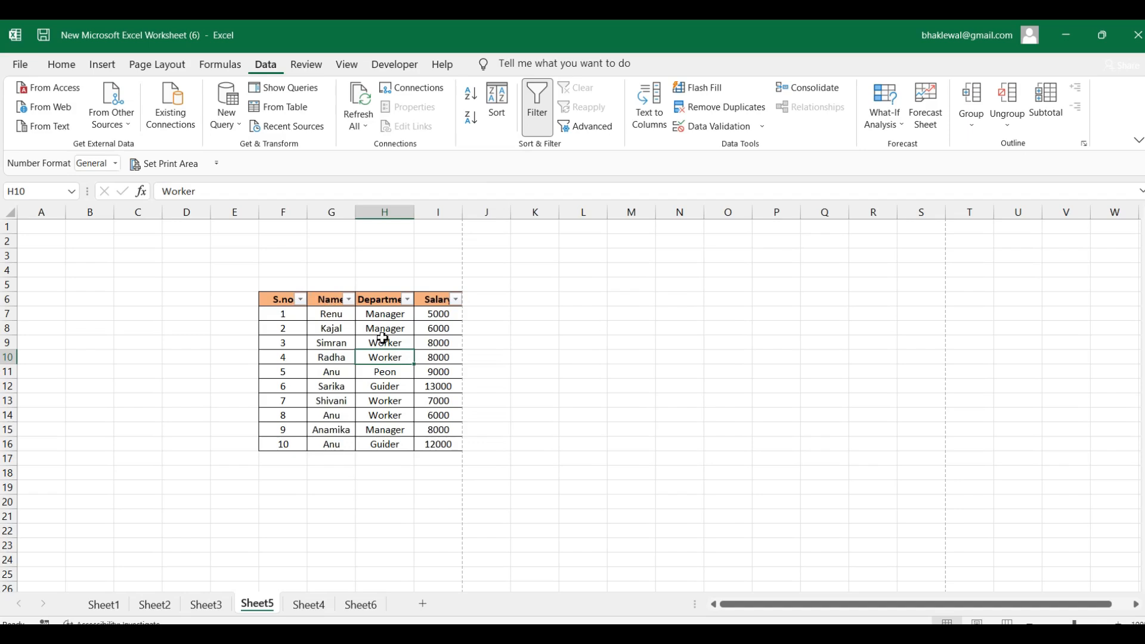
pyautogui.click(329, 343)
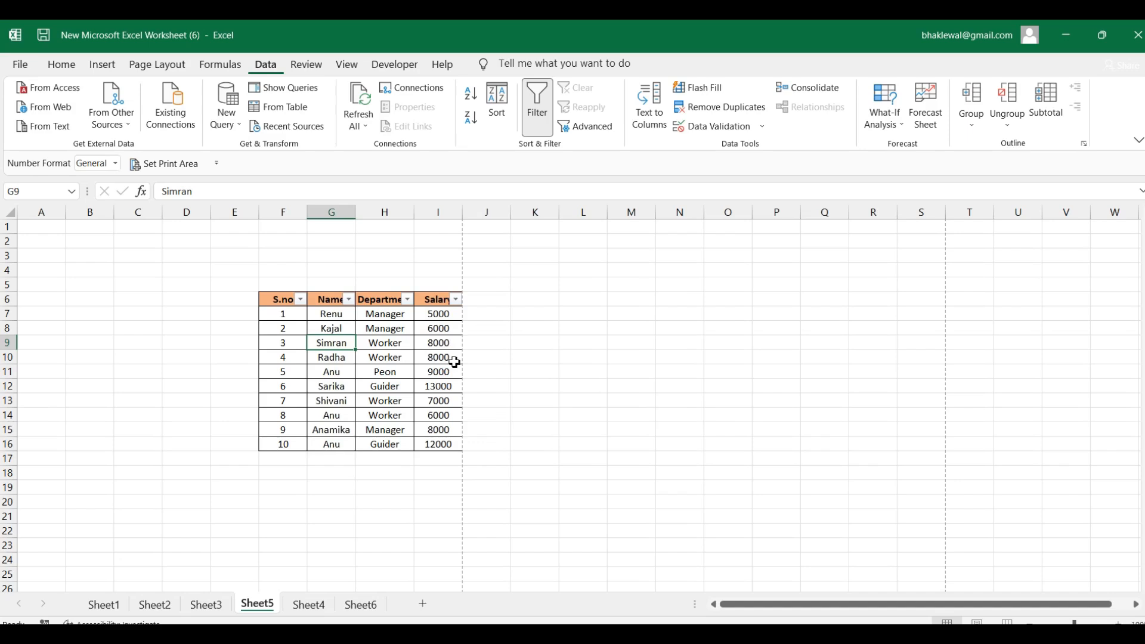
# Step: Filter the Salary column to show only the rows with a salary of 8000
pyautogui.click(457, 300)
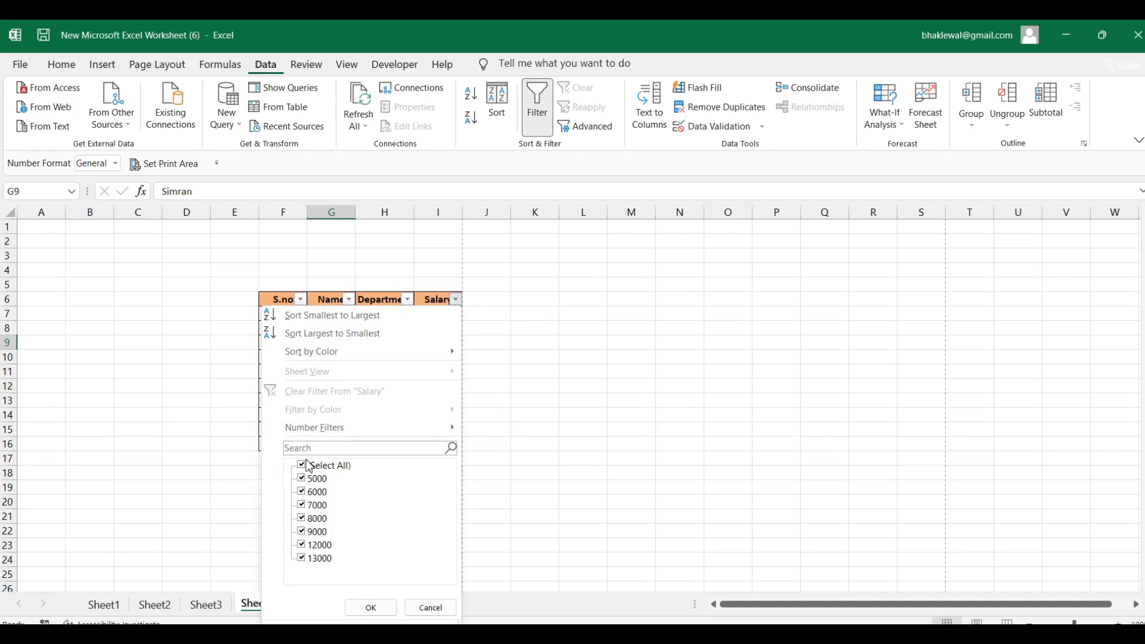
pyautogui.click(532, 375)
pyautogui.click(456, 300)
pyautogui.click(303, 466)
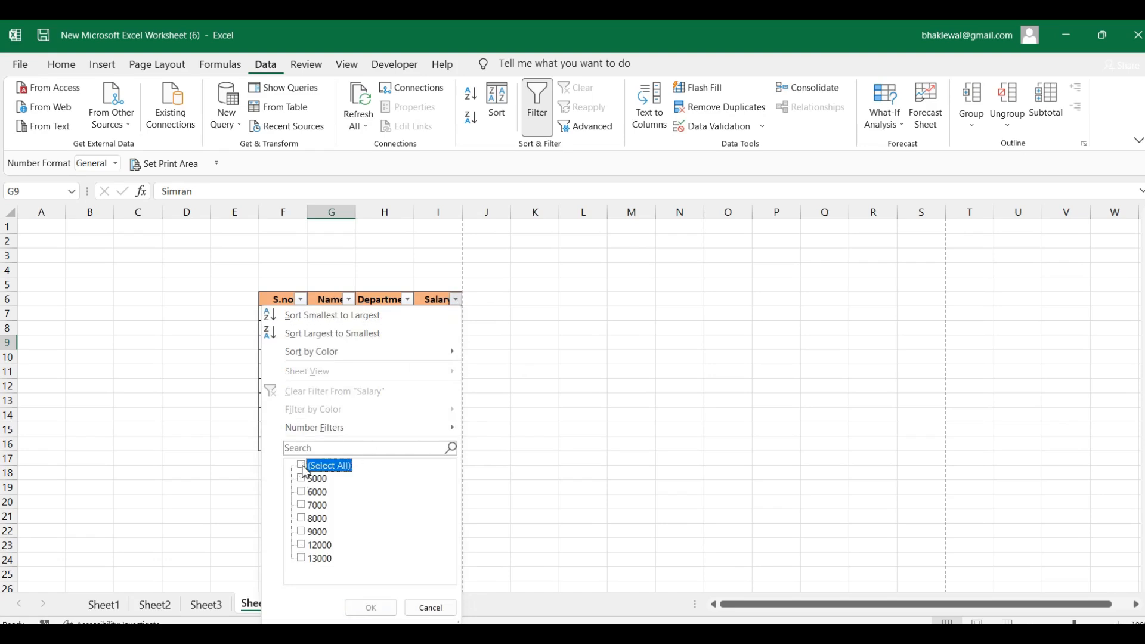
pyautogui.click(303, 519)
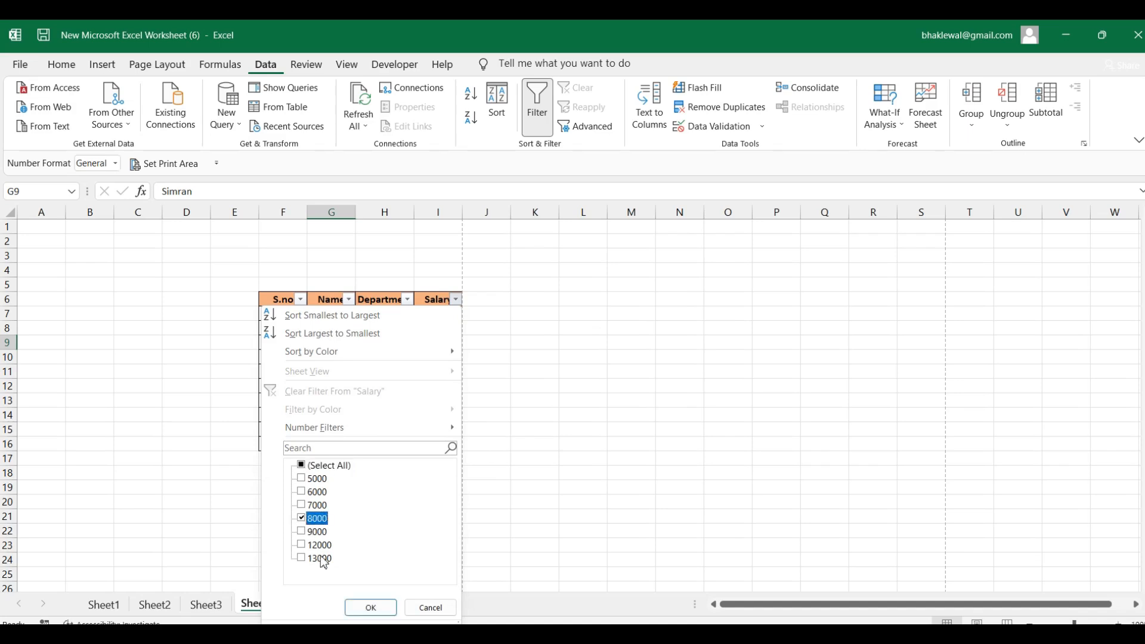
pyautogui.click(361, 607)
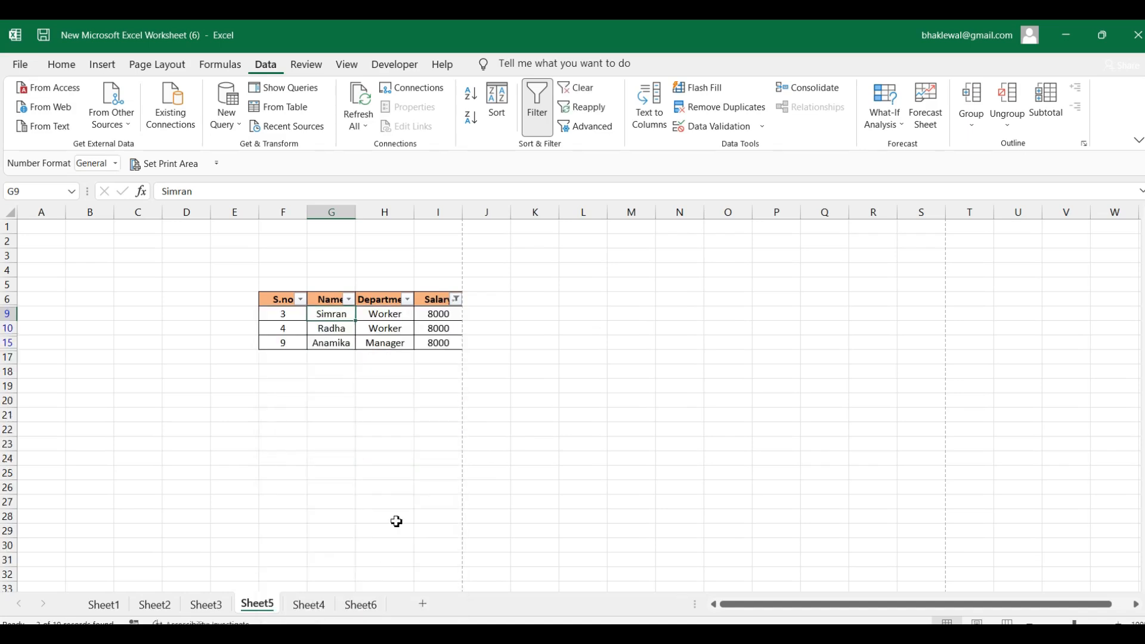
# Step: Reset the Salary filter by selecting all of its values again
pyautogui.click(456, 300)
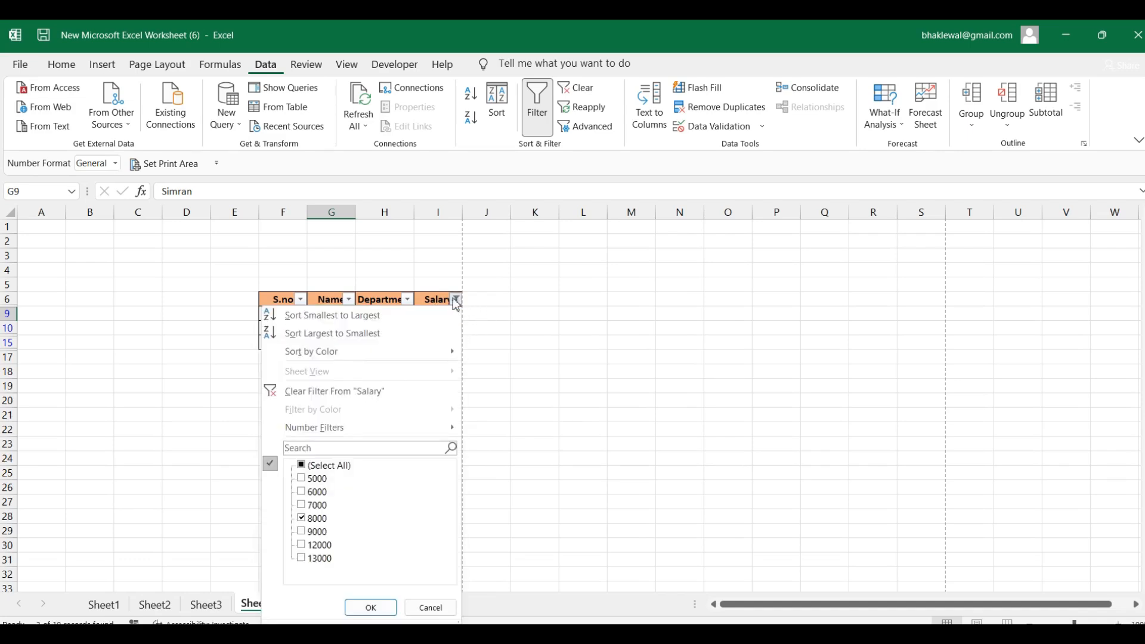
pyautogui.click(302, 466)
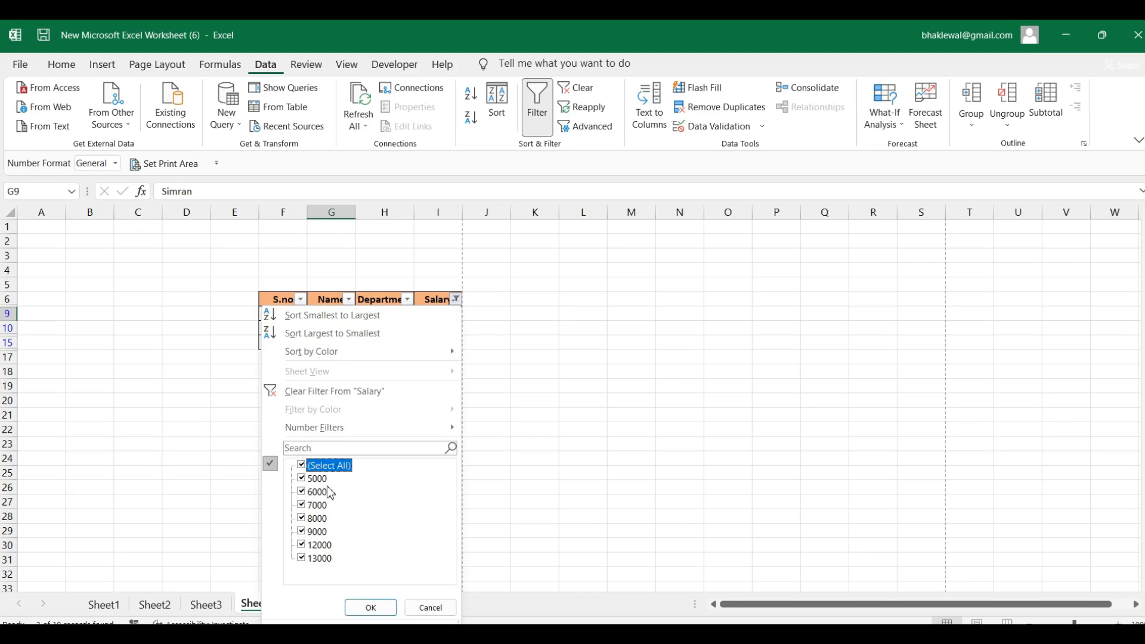
pyautogui.click(370, 607)
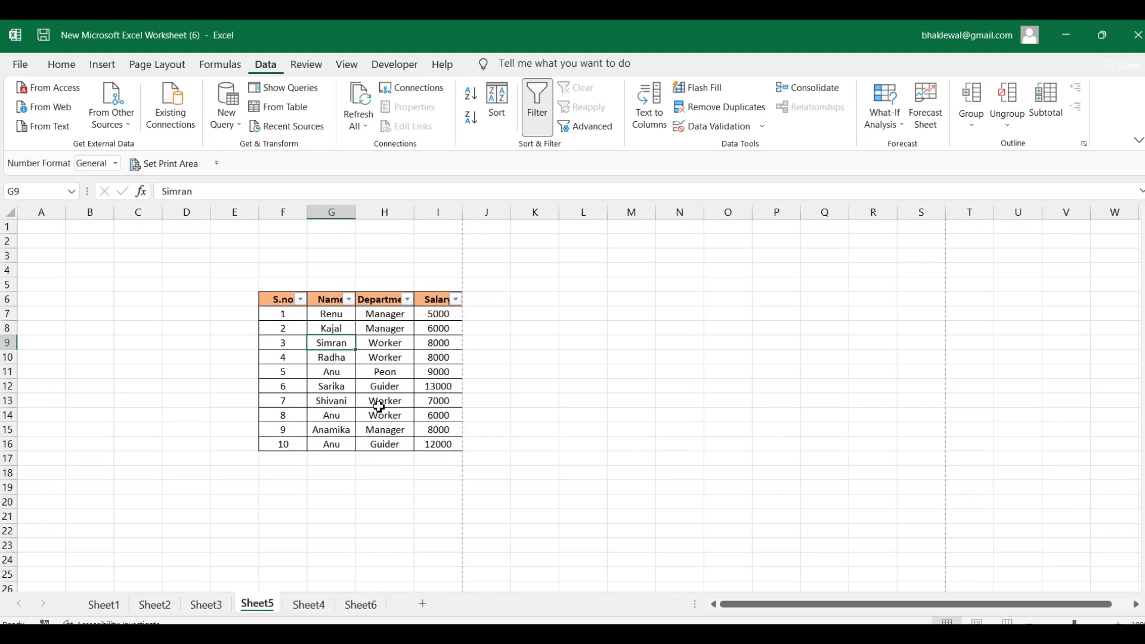
# Step: Filter the Department column to show only Worker rows
pyautogui.click(408, 300)
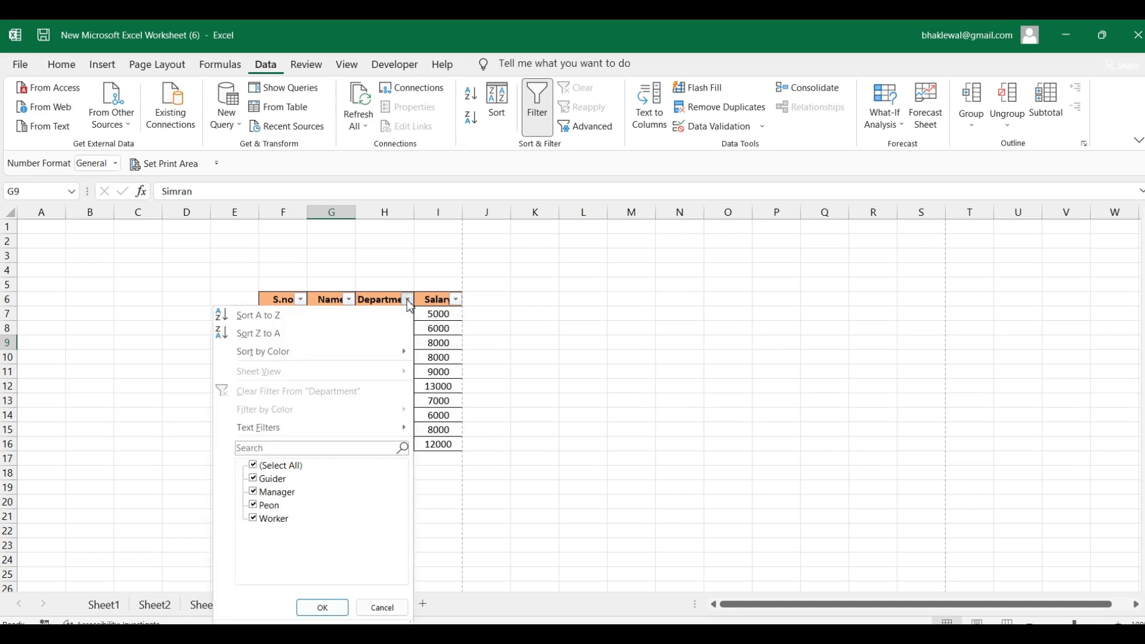
pyautogui.click(253, 466)
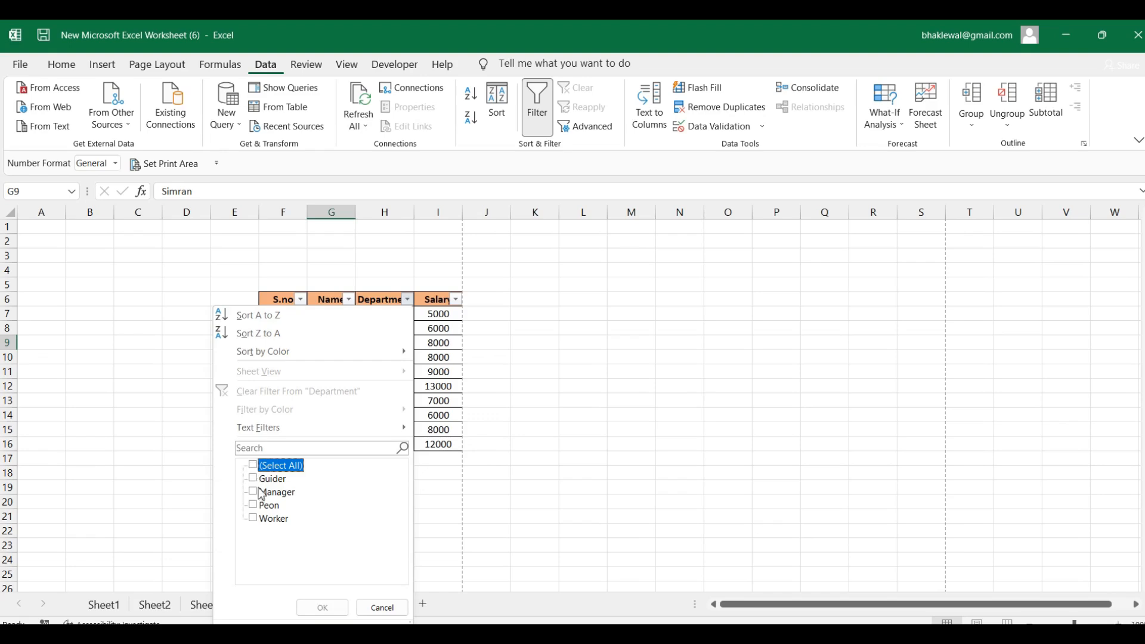
pyautogui.click(252, 519)
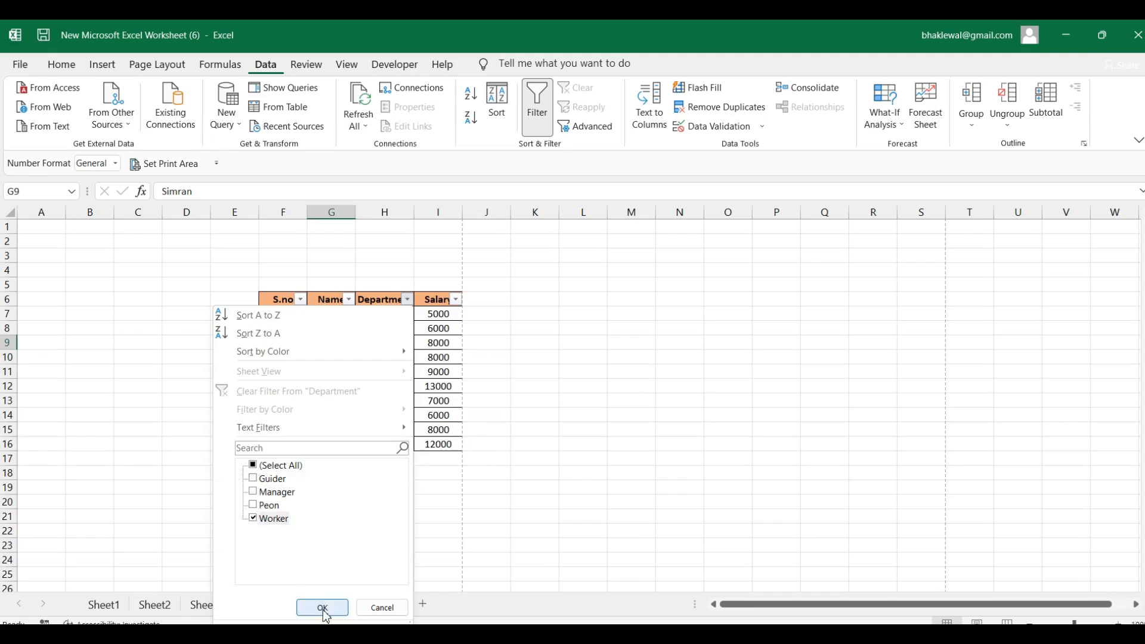
pyautogui.click(320, 607)
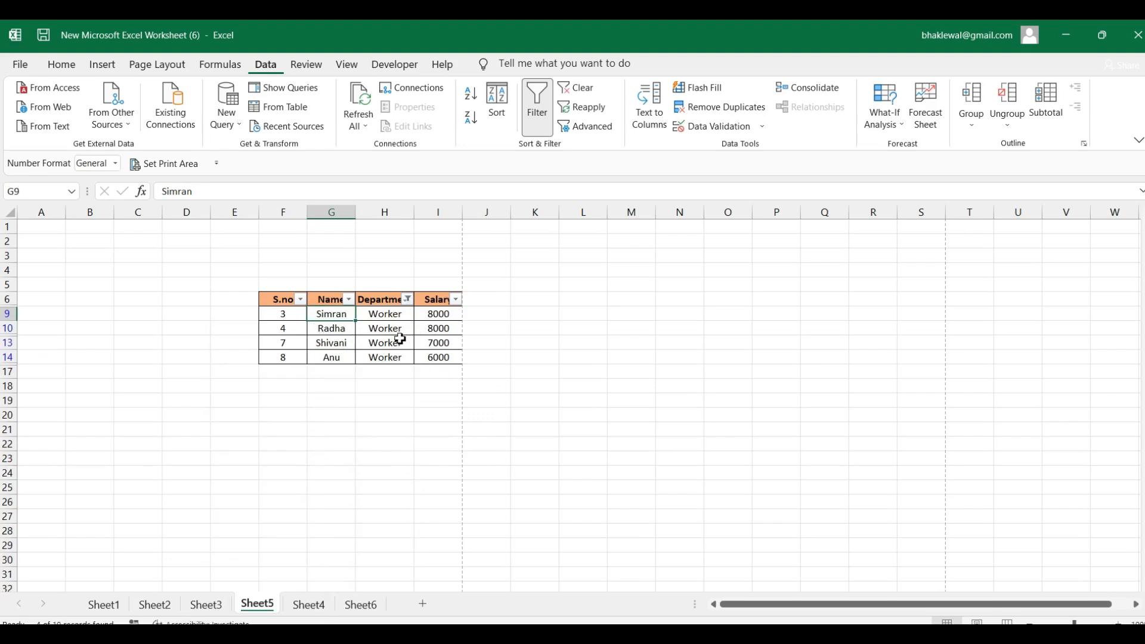
# Step: Reset the Department filter by selecting all departments again
pyautogui.click(408, 301)
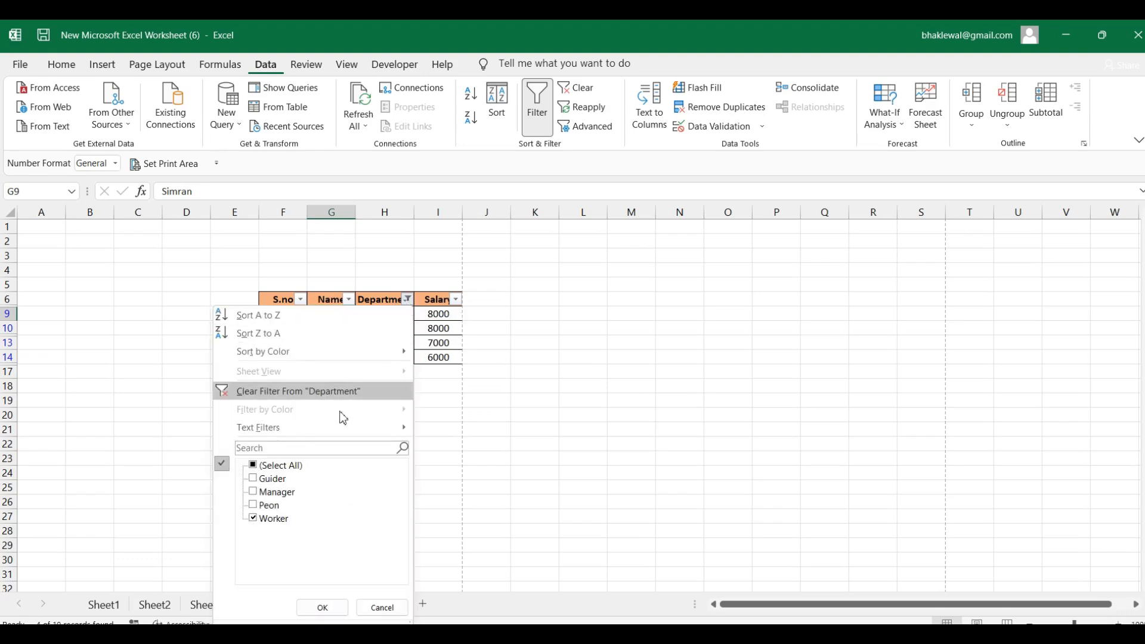
pyautogui.click(258, 468)
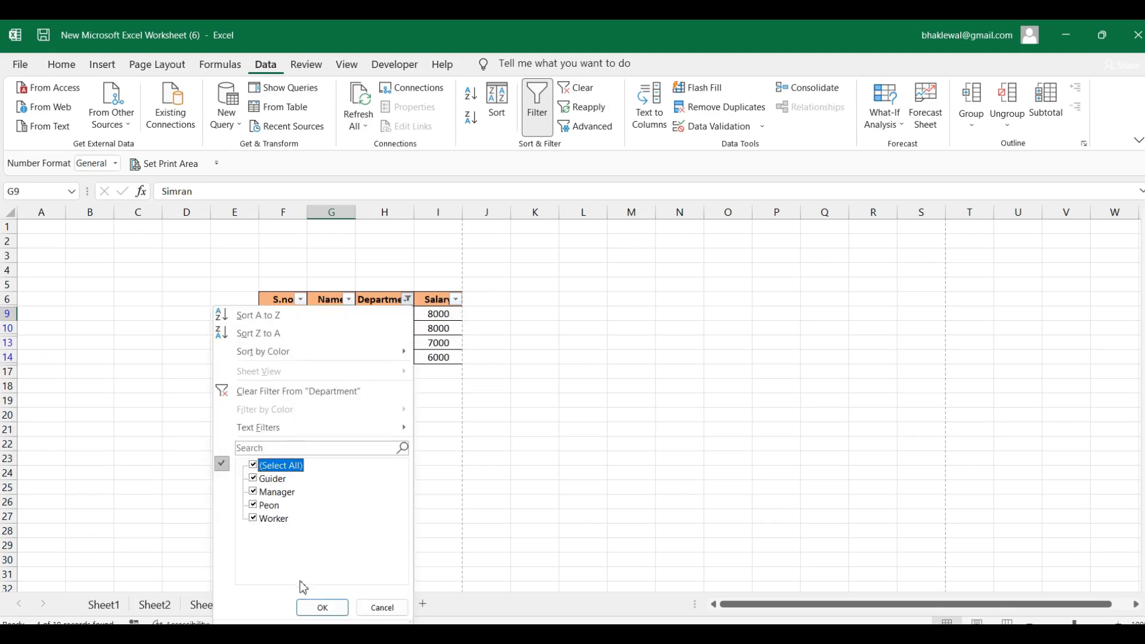
pyautogui.click(311, 607)
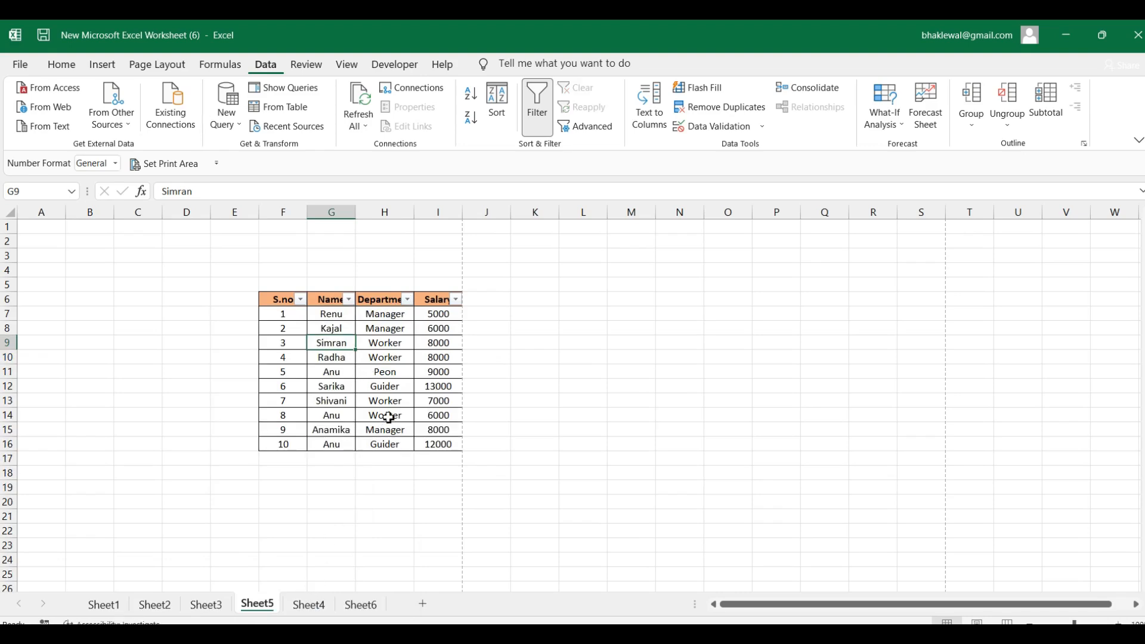
# Step: Filter the Name column to show only the rows matching the employee name in G11
pyautogui.click(349, 300)
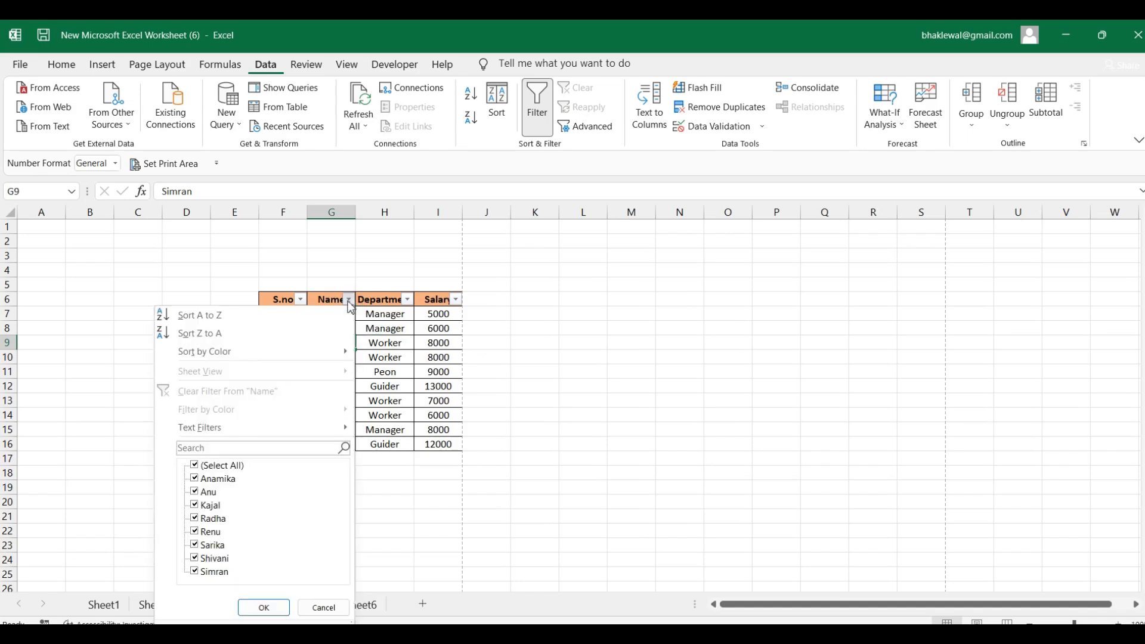
pyautogui.click(195, 466)
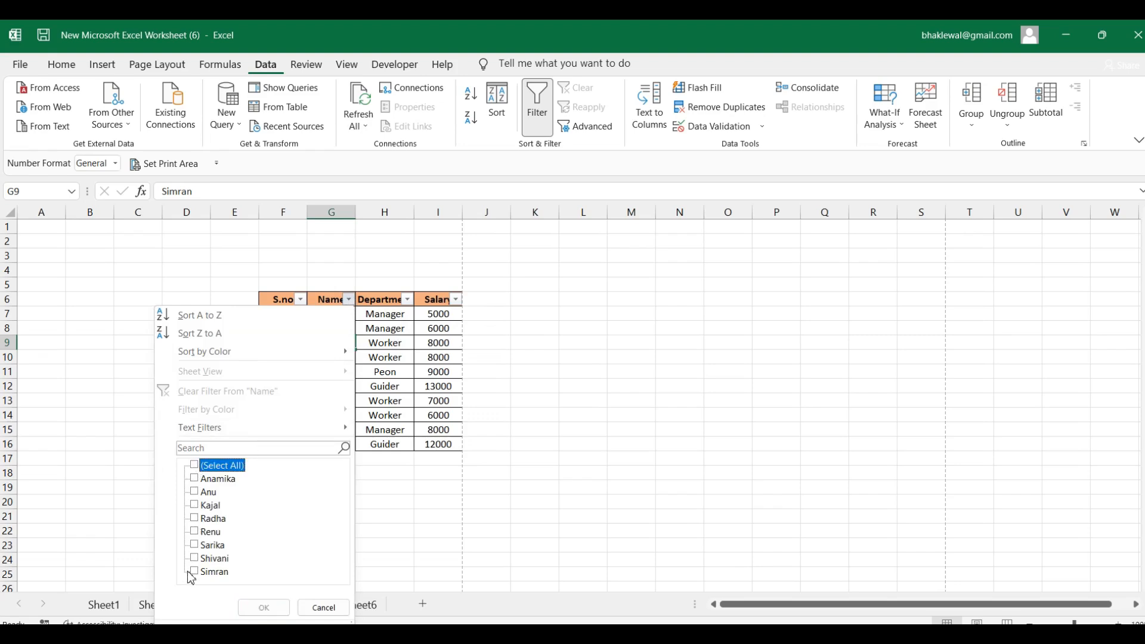
pyautogui.click(195, 492)
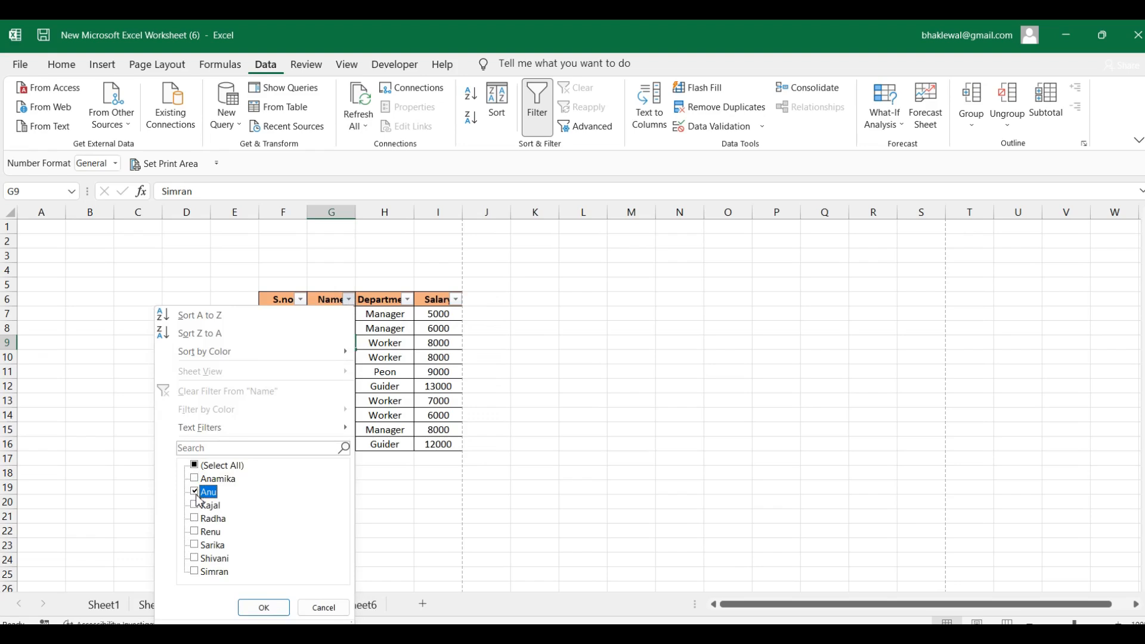
pyautogui.click(264, 608)
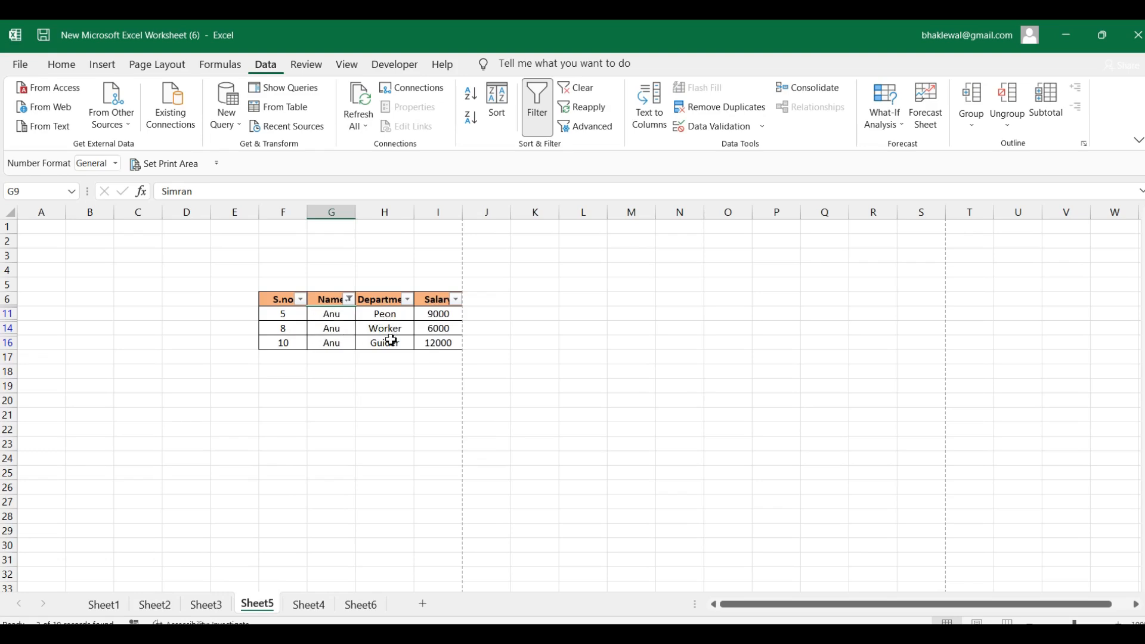
# Step: Reset the Name filter to include all names and turn off AutoFilter for the table
pyautogui.click(349, 299)
pyautogui.click(237, 471)
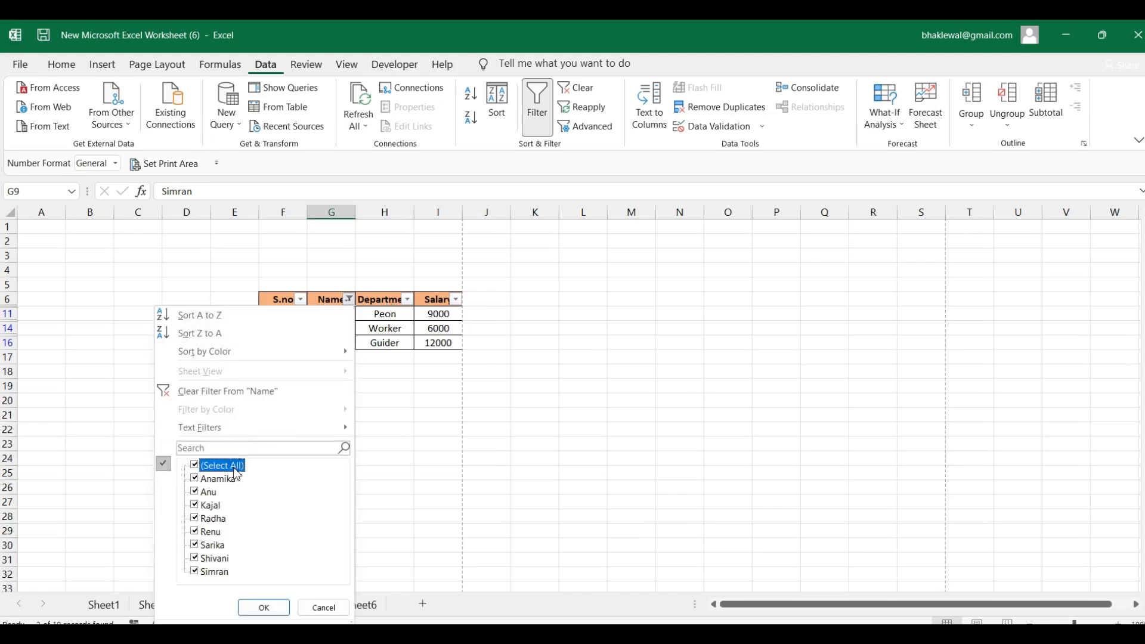
pyautogui.click(265, 607)
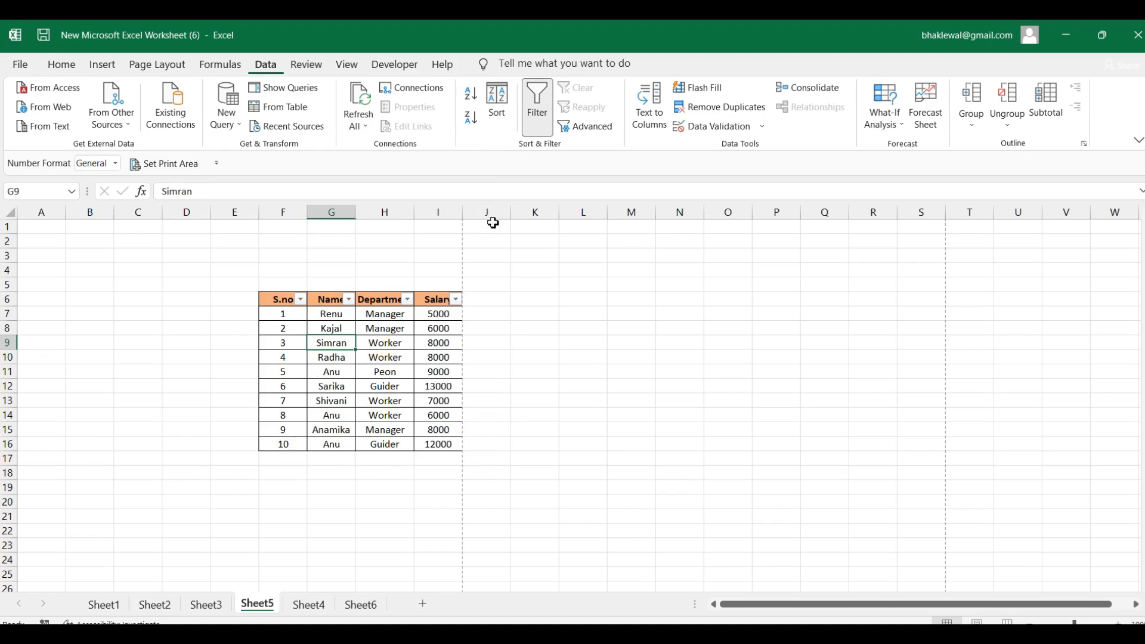
pyautogui.click(542, 124)
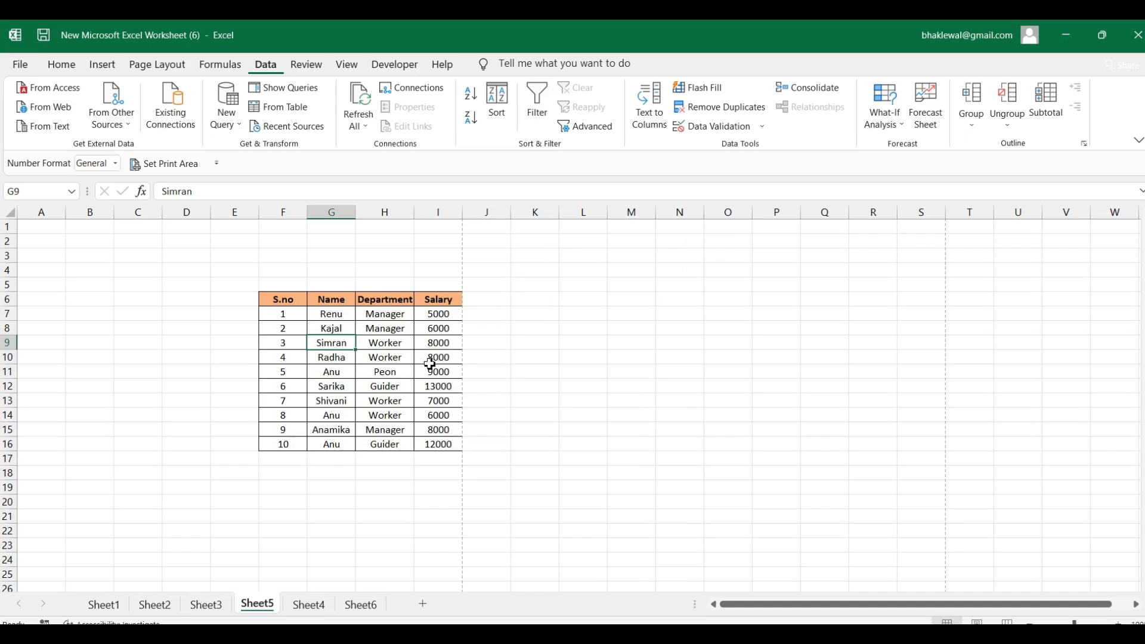
pyautogui.click(504, 356)
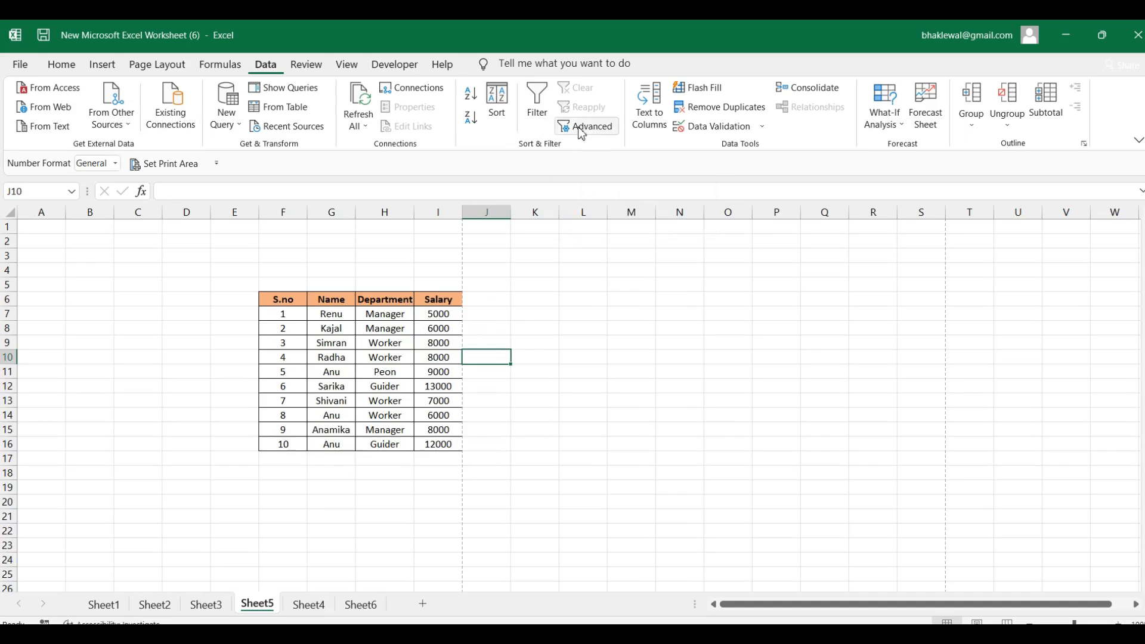
pyautogui.moveTo(678, 325); pyautogui.dragTo(686, 313)
pyautogui.click(612, 326)
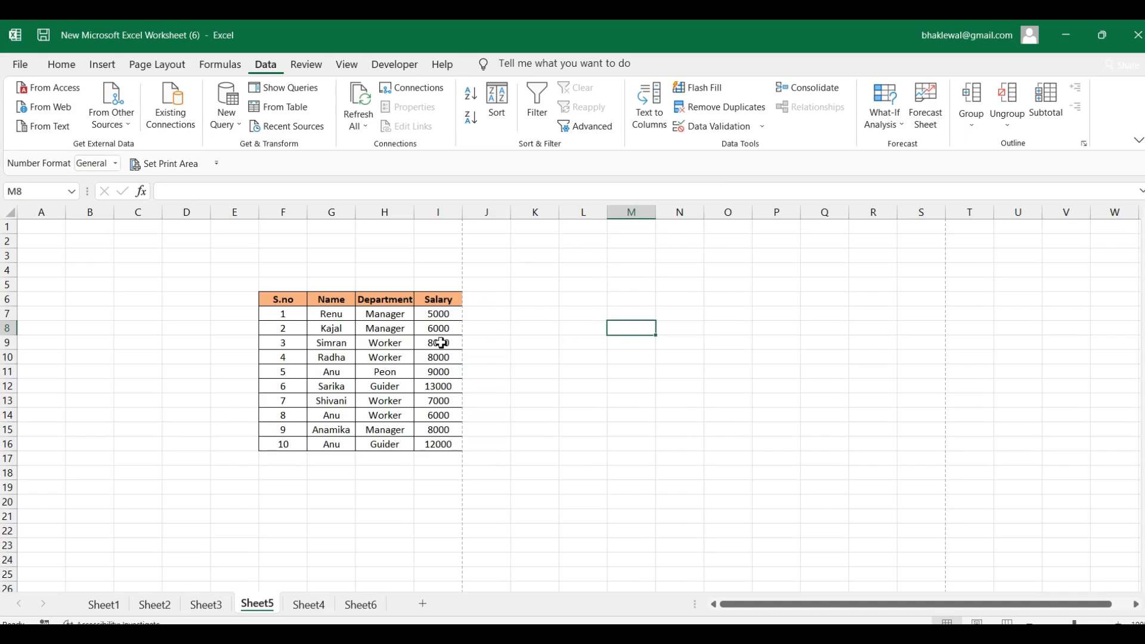
# Step: Copy the Name header from G6 to L7 as the heading of a filter criteria range
pyautogui.click(326, 300)
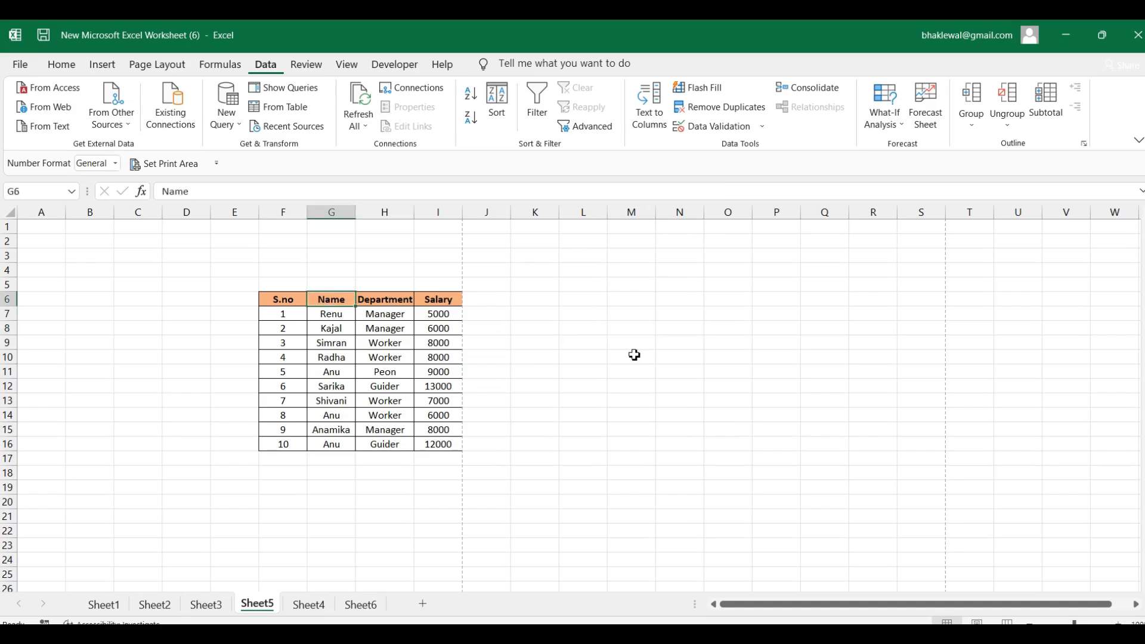
pyautogui.hotkey('ctrl', 'c')
pyautogui.click(588, 314)
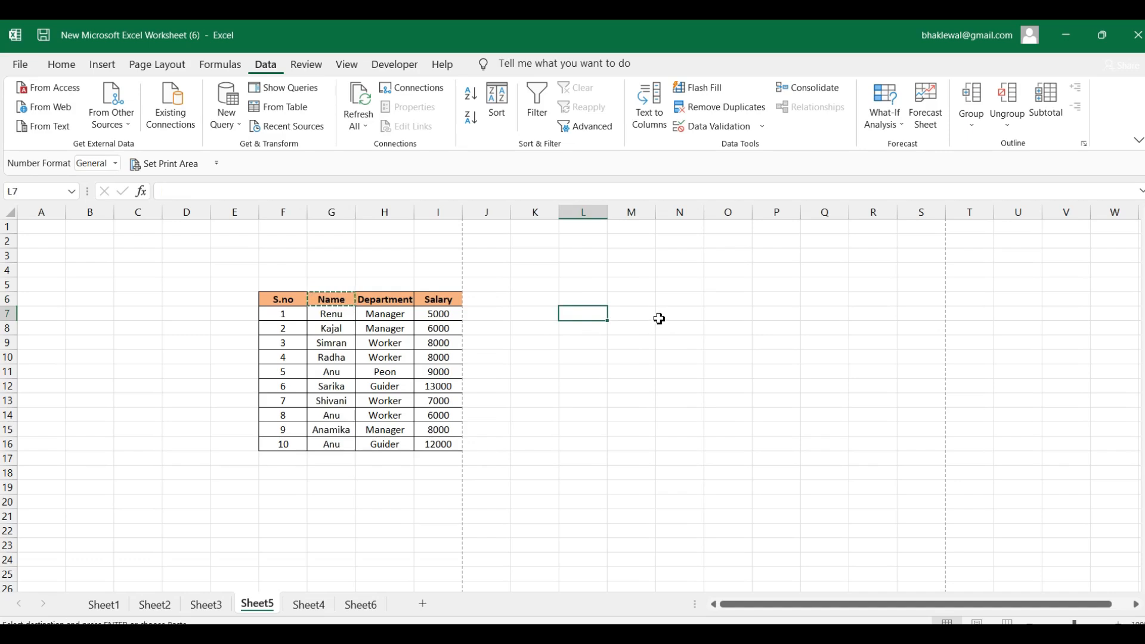
pyautogui.hotkey('ctrl', 'v')
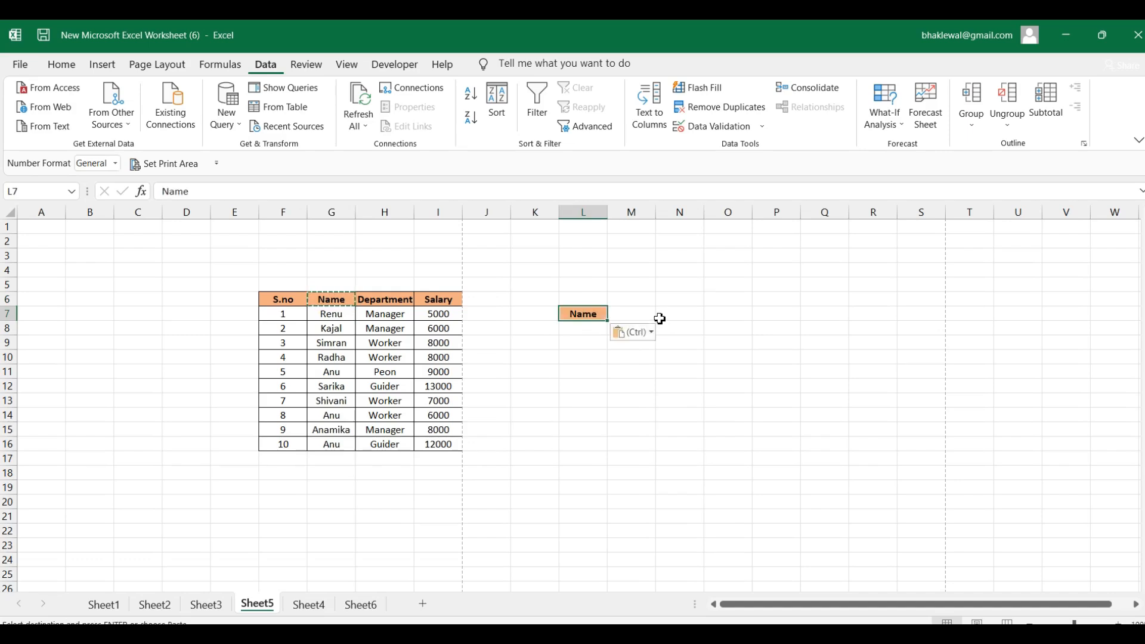
# Step: Copy the employee name from G9 into L8, below the Name criteria heading
pyautogui.click(585, 333)
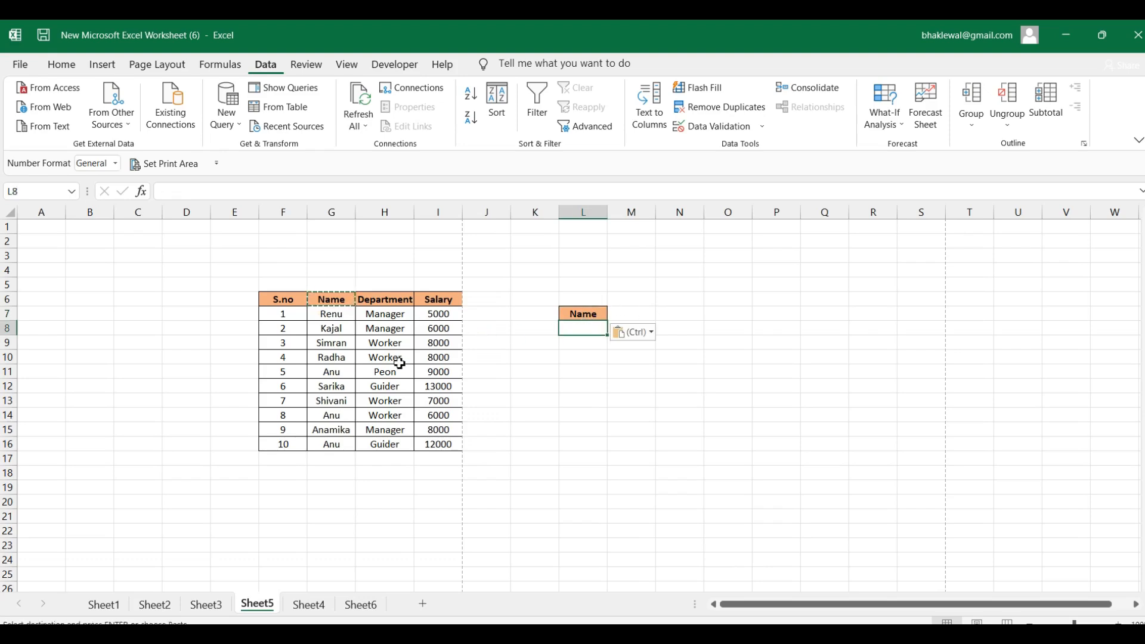
pyautogui.click(346, 346)
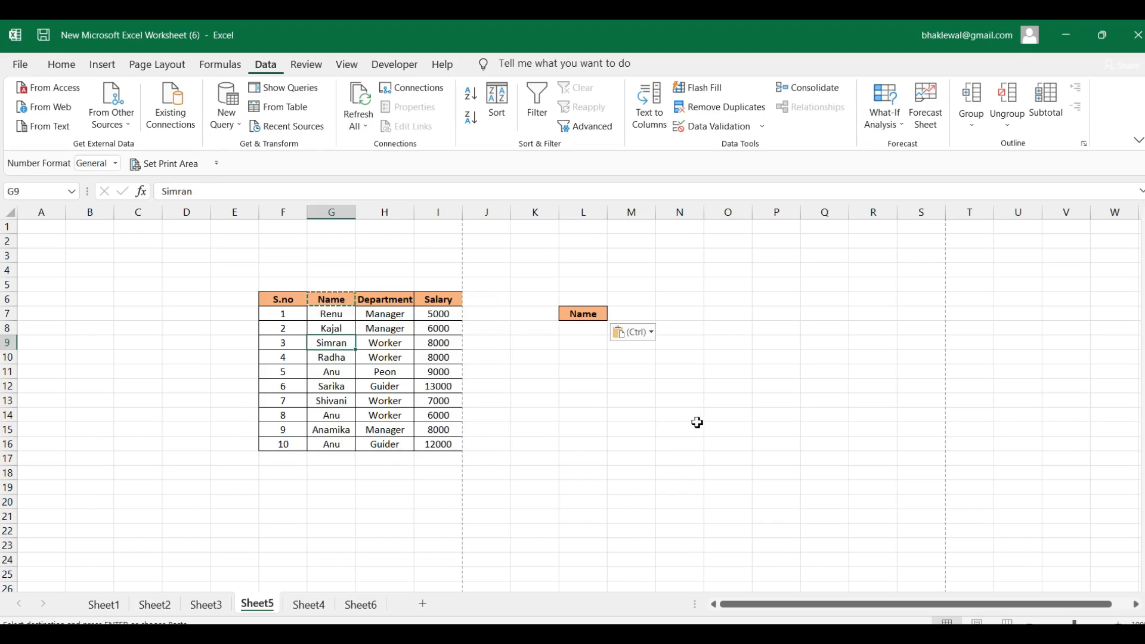
pyautogui.hotkey('ctrl', 'c')
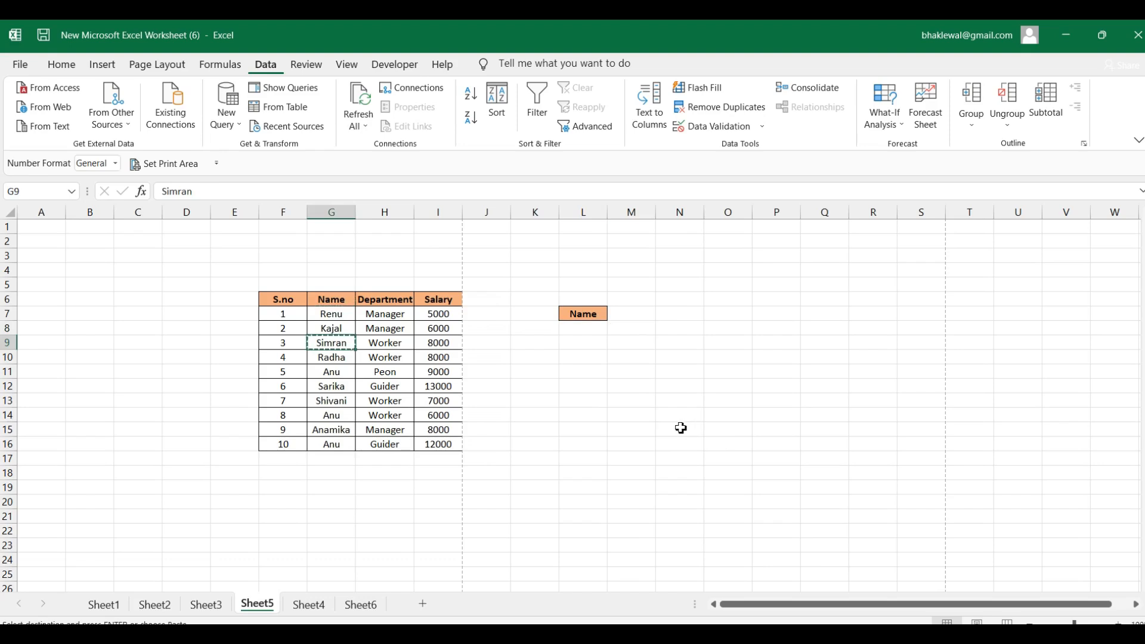
pyautogui.click(590, 330)
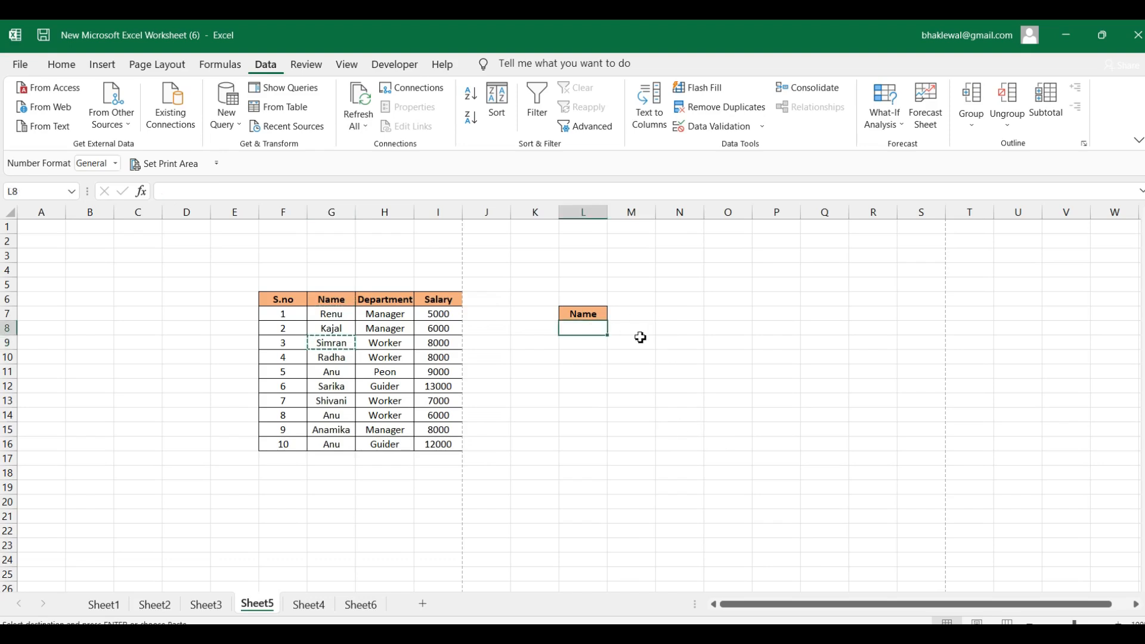
pyautogui.hotkey('ctrl', 'v')
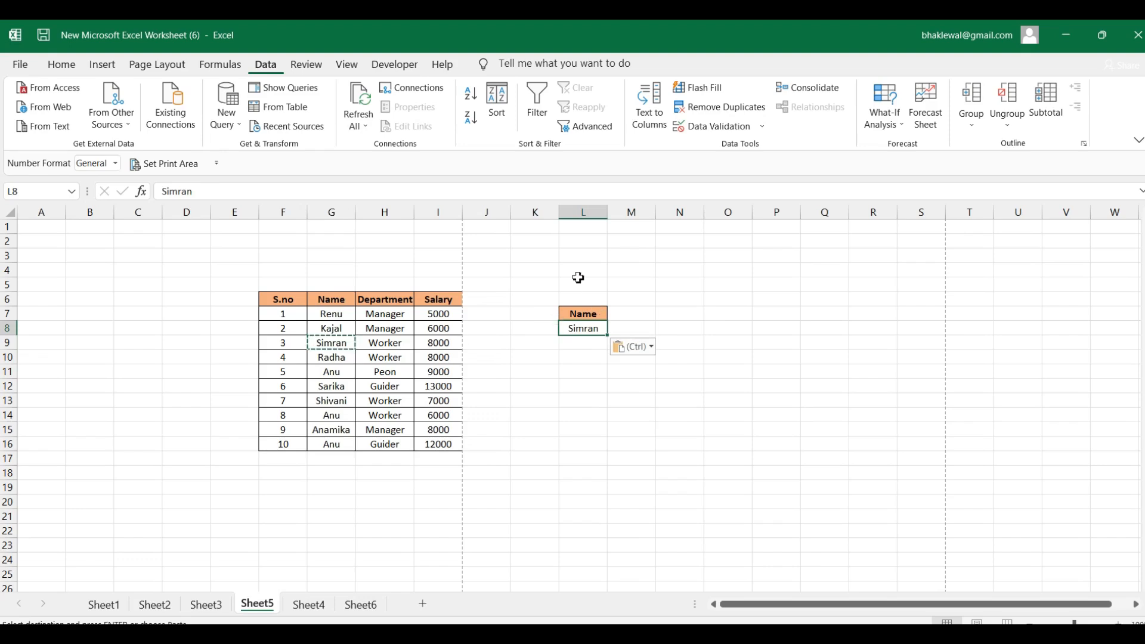
# Step: Apply an in-place Advanced Filter to the employee table F6:I16, using L7:L8 as the criteria range
pyautogui.click(586, 128)
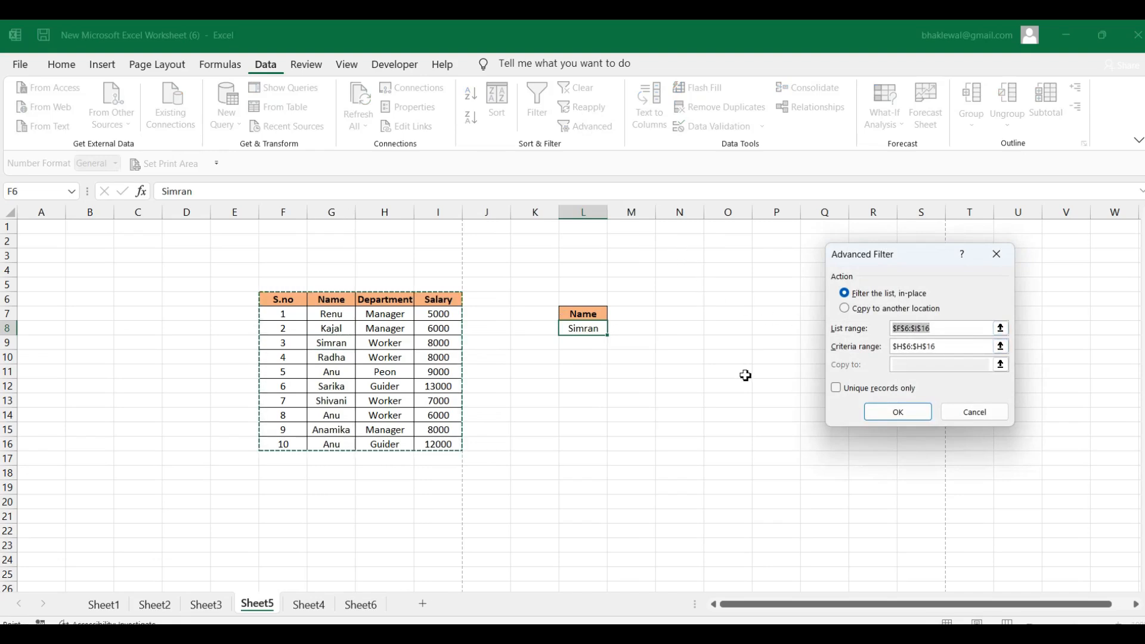
pyautogui.press('BackSpace')
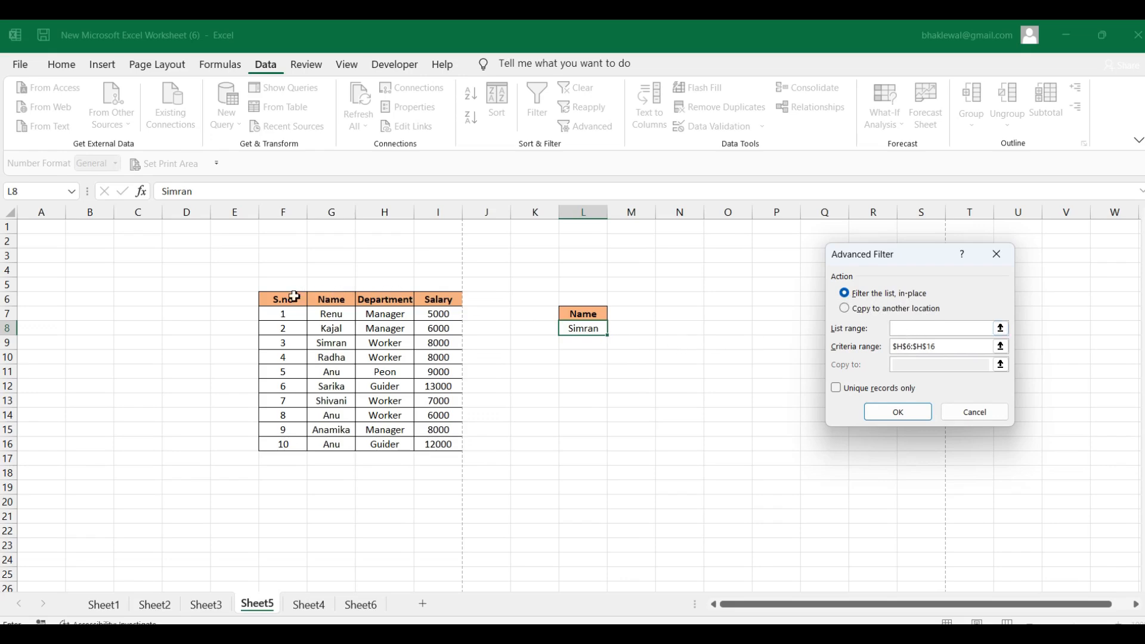
pyautogui.moveTo(294, 300); pyautogui.dragTo(429, 444)
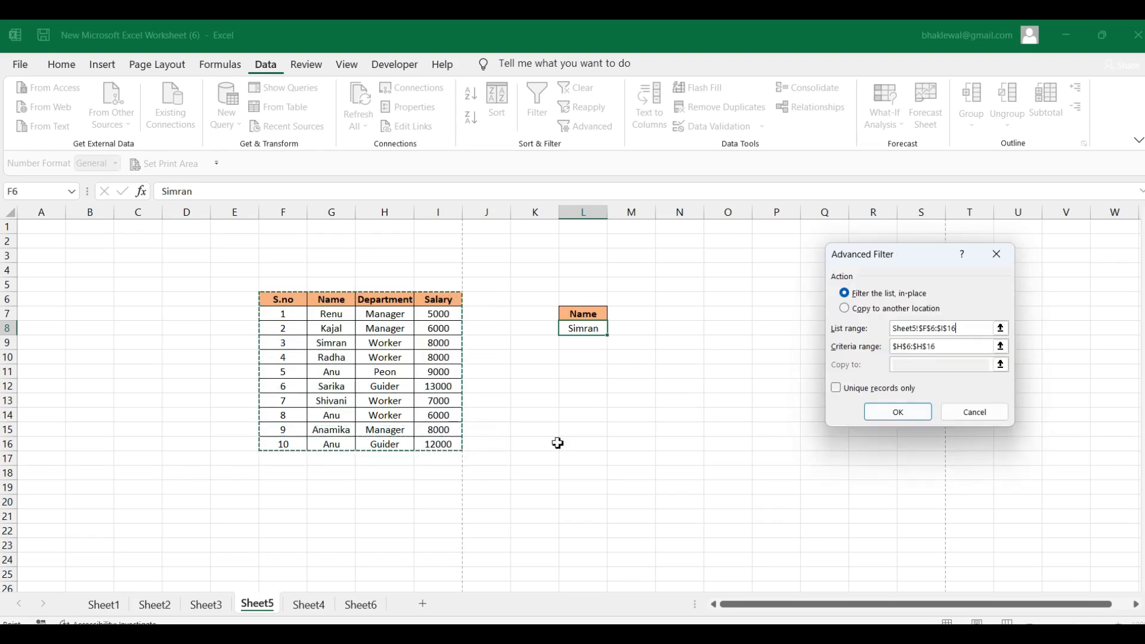
pyautogui.click(939, 349)
pyautogui.click(939, 350)
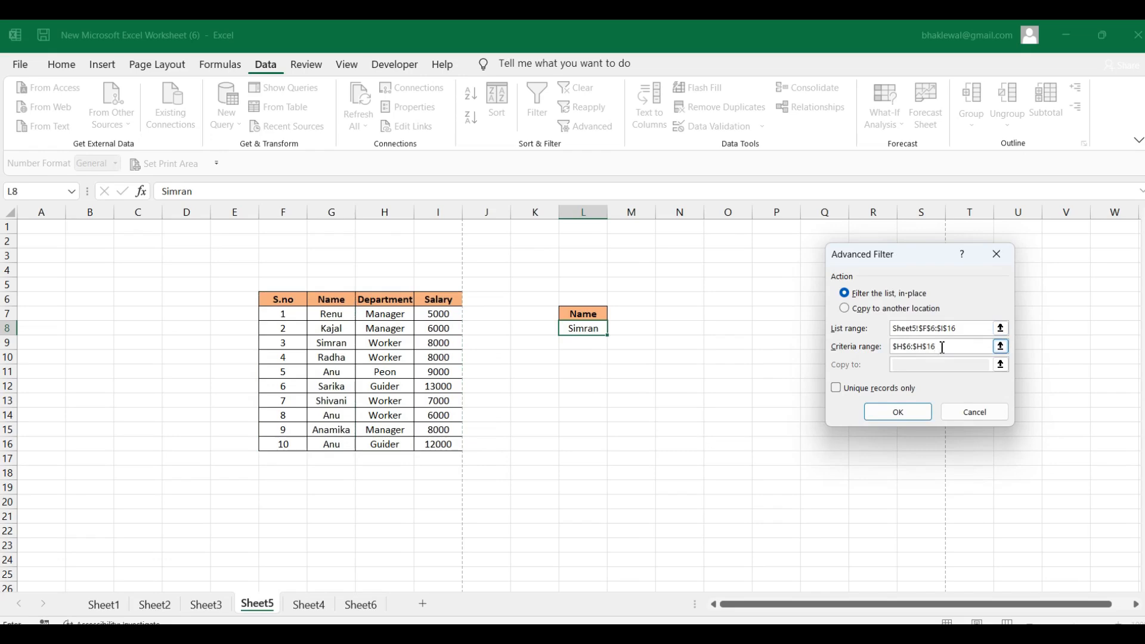
pyautogui.moveTo(938, 347); pyautogui.dragTo(892, 349)
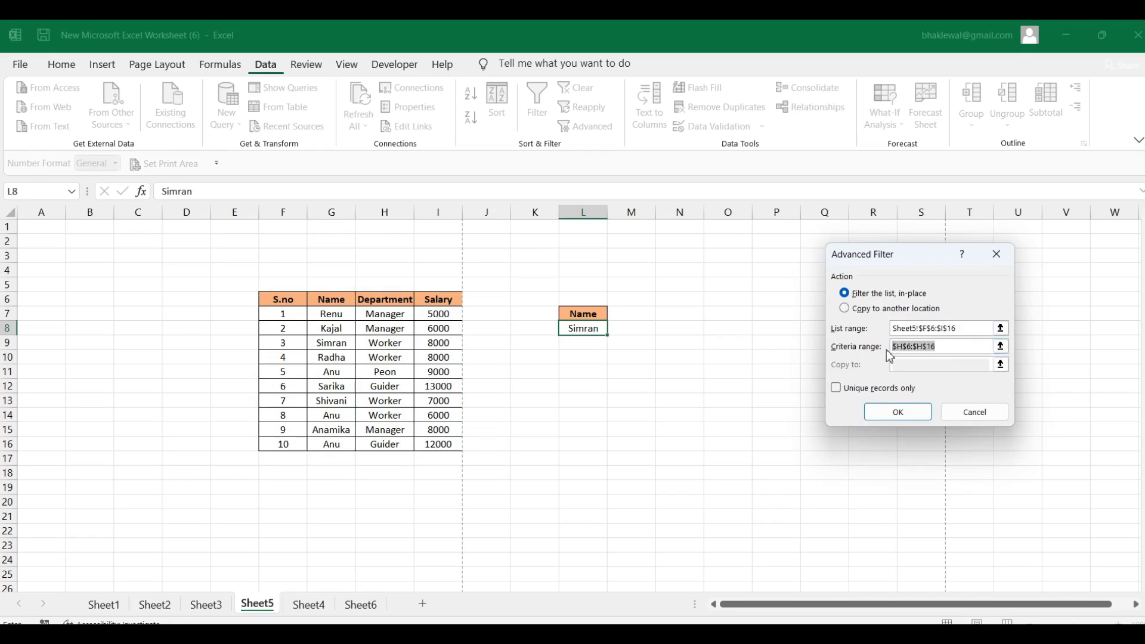
pyautogui.press('BackSpace')
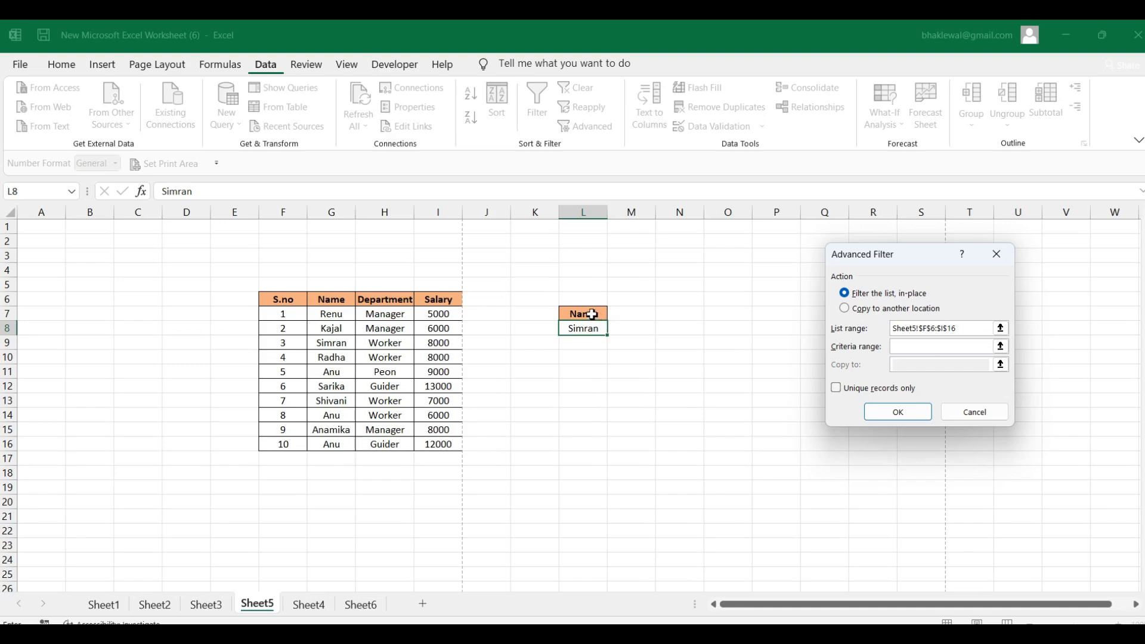
pyautogui.moveTo(592, 314); pyautogui.dragTo(593, 330)
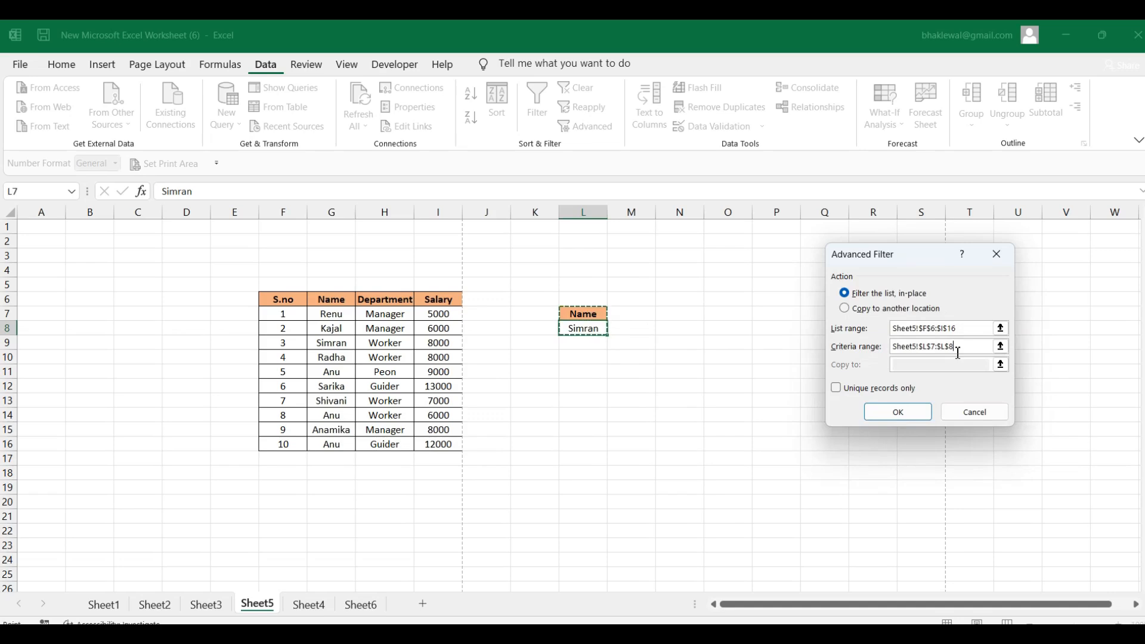
pyautogui.click(898, 413)
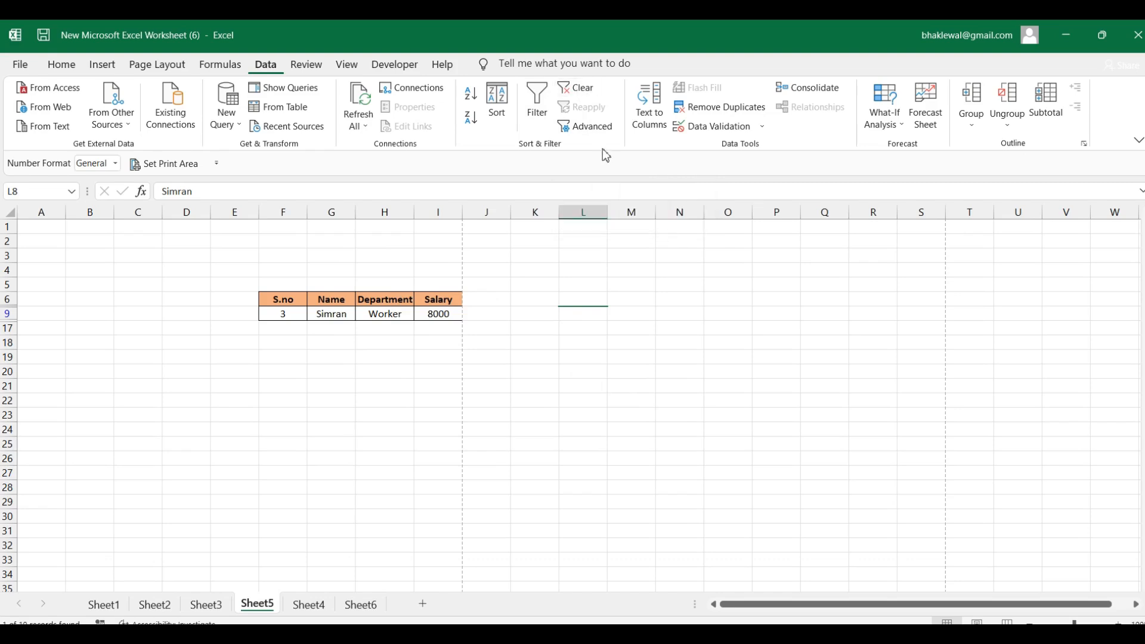
# Step: Clear the filter and replace the criterion in L8 with the employee name copied from G11
pyautogui.click(581, 90)
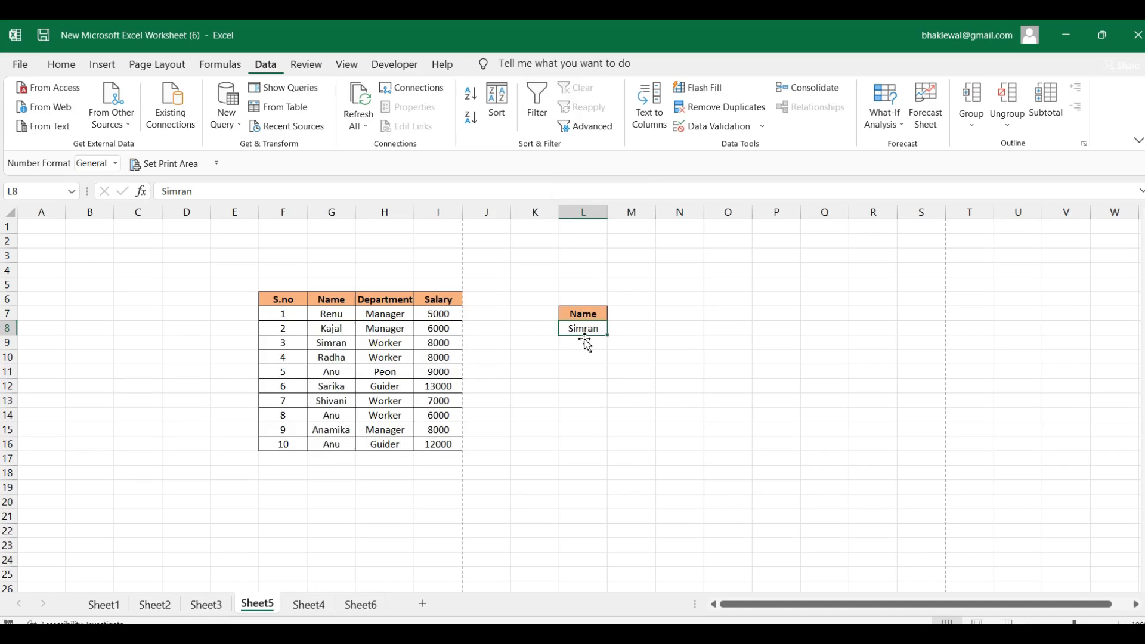
pyautogui.press('Delete')
pyautogui.click(343, 374)
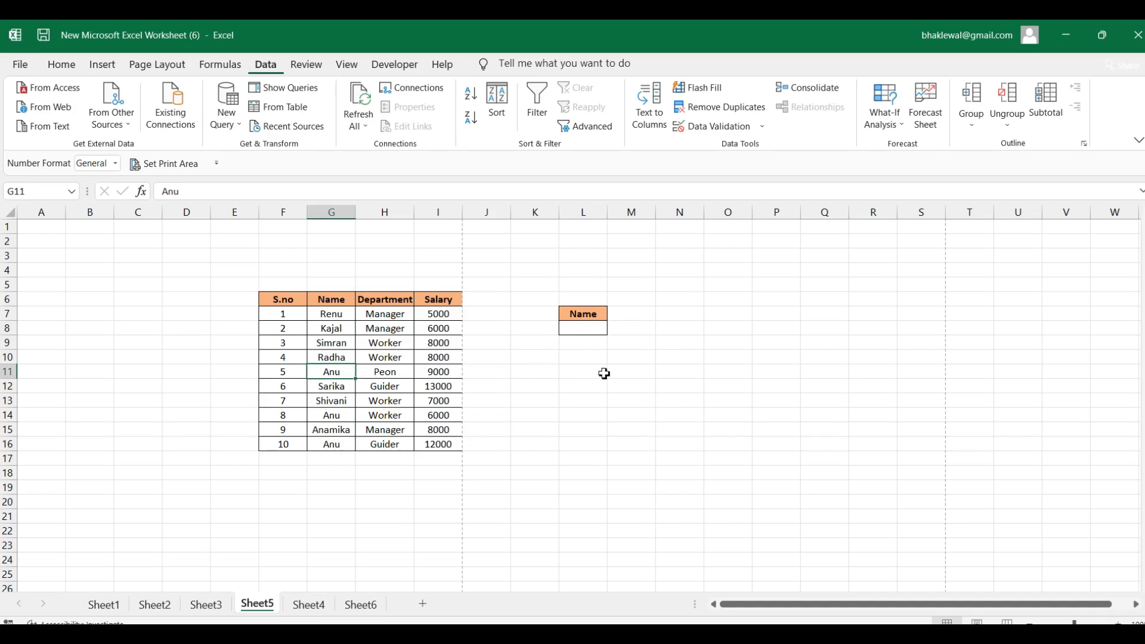
pyautogui.hotkey('ctrl', 'c')
pyautogui.click(574, 330)
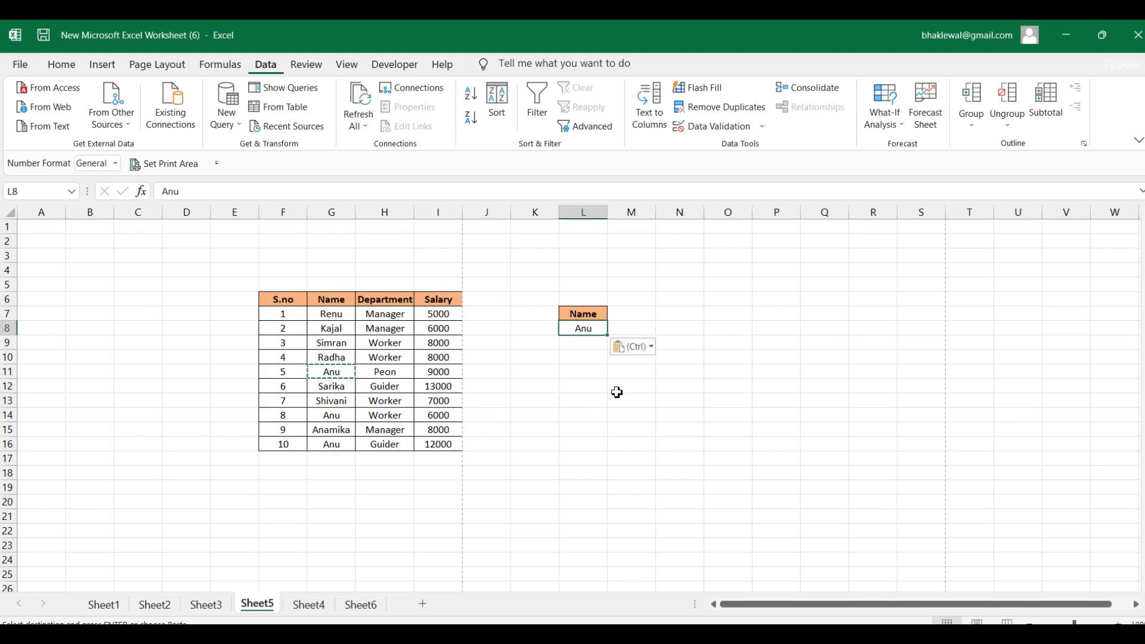
# Step: Filter the list F6:I16 in place with Advanced Filter, reselecting L7:L8 as the criteria range for the new name
pyautogui.click(584, 126)
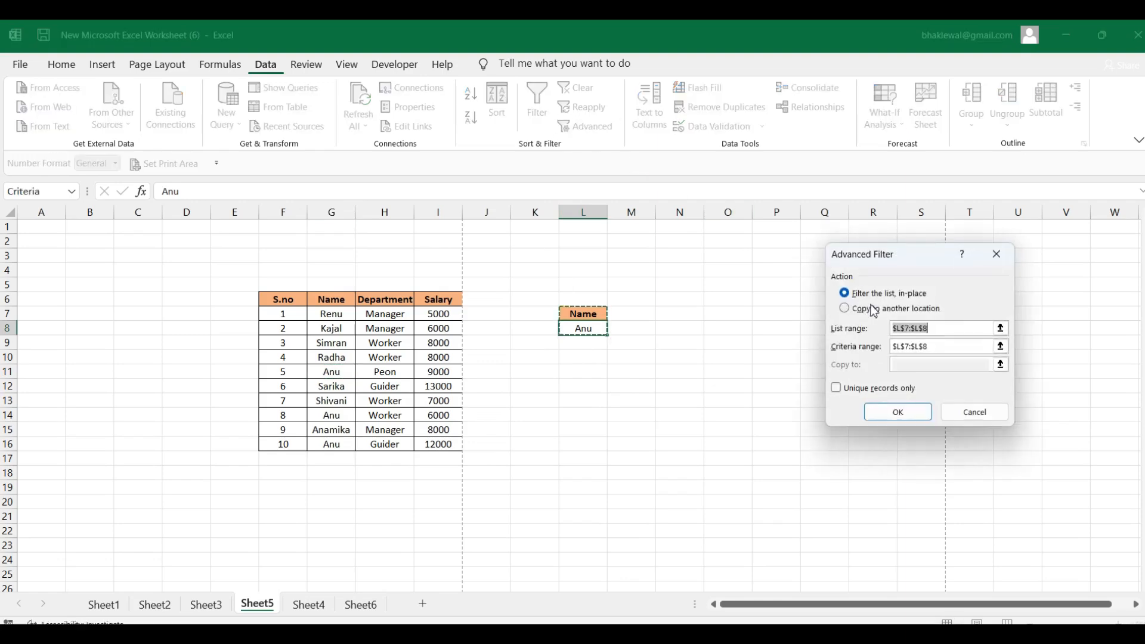
pyautogui.press('BackSpace')
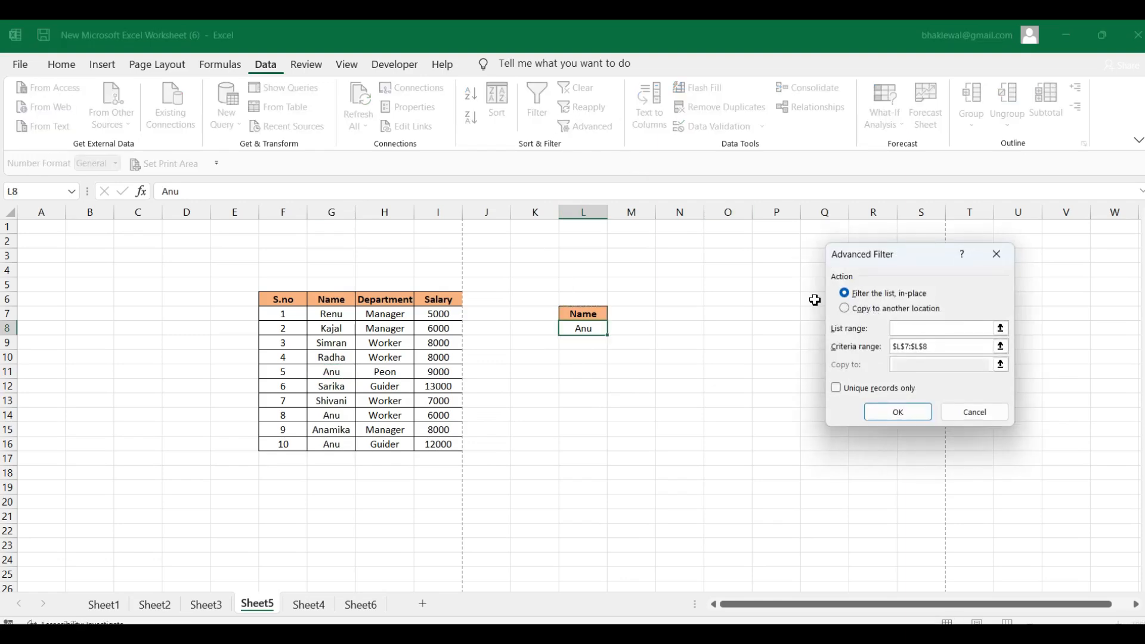
pyautogui.moveTo(266, 299); pyautogui.dragTo(437, 446)
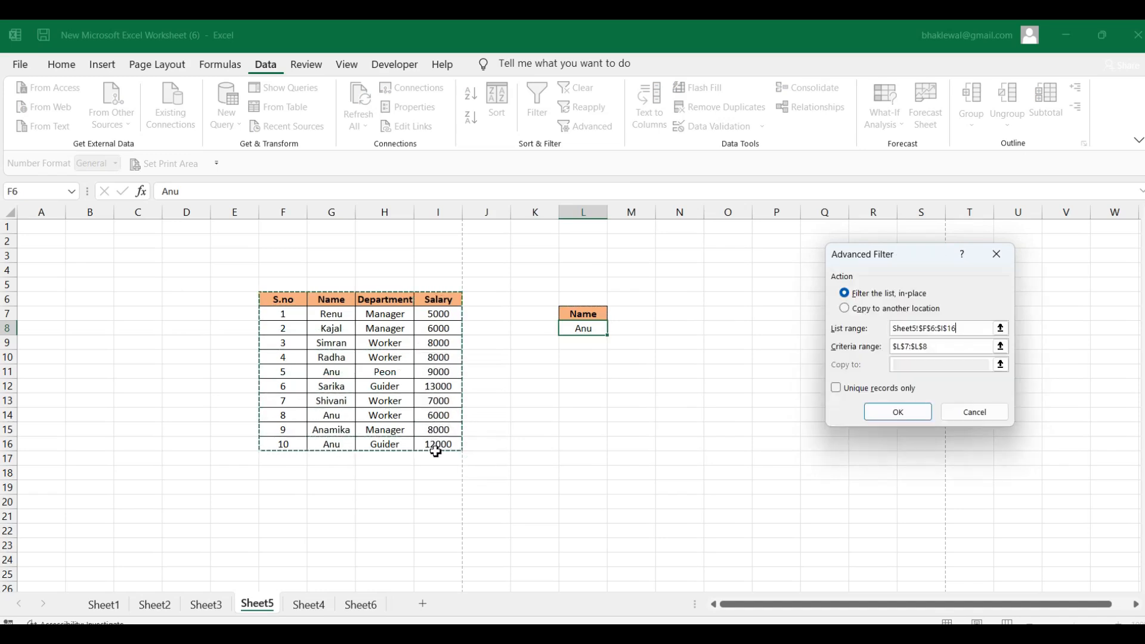
pyautogui.click(938, 347)
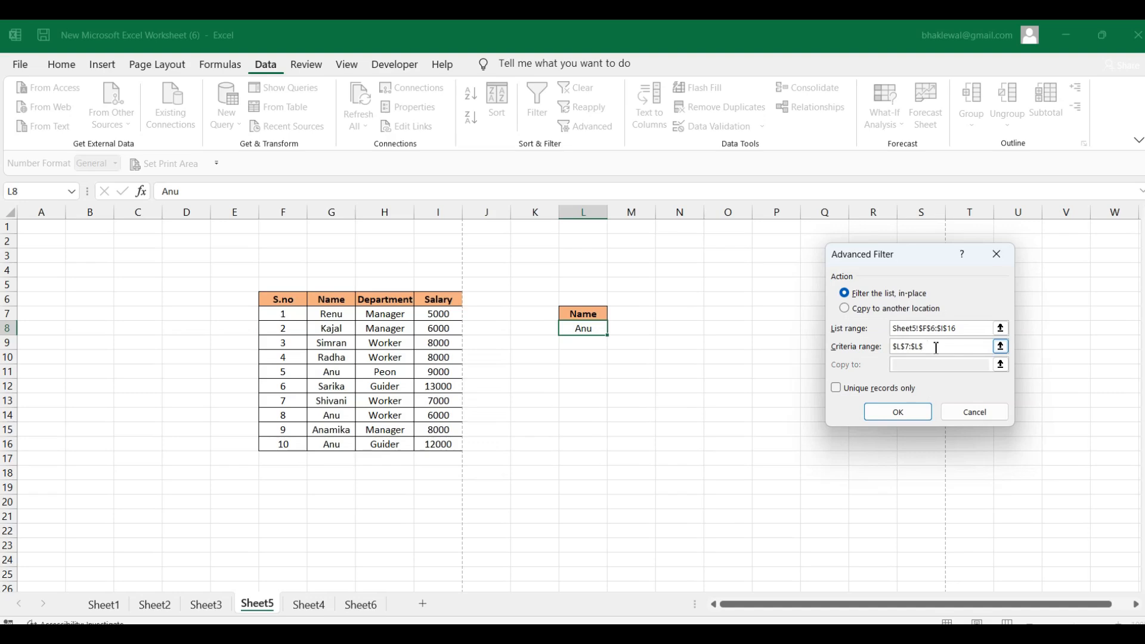
pyautogui.press('BackSpace')
pyautogui.press('BackSpace')
pyautogui.press('BackSpace')
pyautogui.press('BackSpace')
pyautogui.press('BackSpace')
pyautogui.press('BackSpace')
pyautogui.press('BackSpace')
pyautogui.click(583, 312)
pyautogui.moveTo(583, 316); pyautogui.dragTo(584, 328)
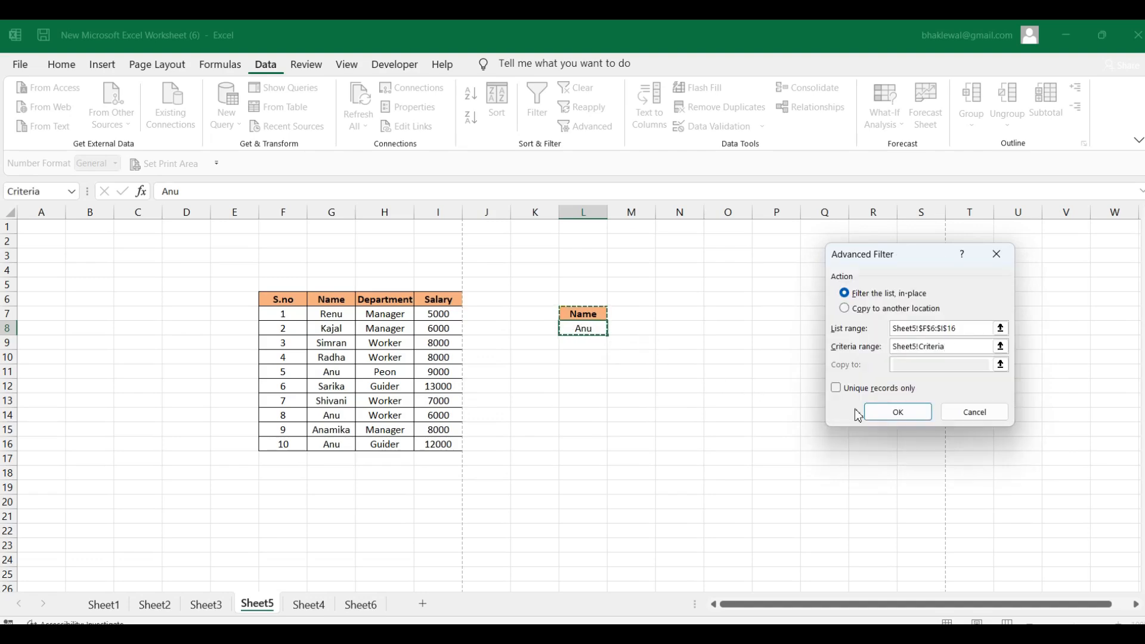
pyautogui.click(903, 411)
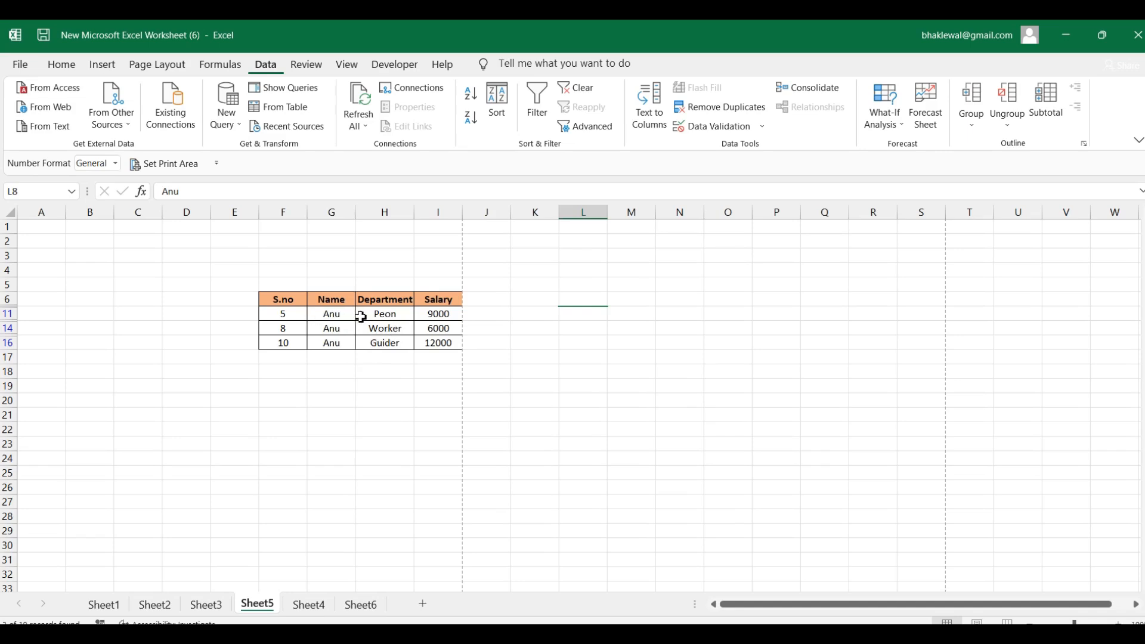
# Step: Clear the filter and copy the Department header from H6 to M7, beside the Name criteria heading
pyautogui.click(581, 90)
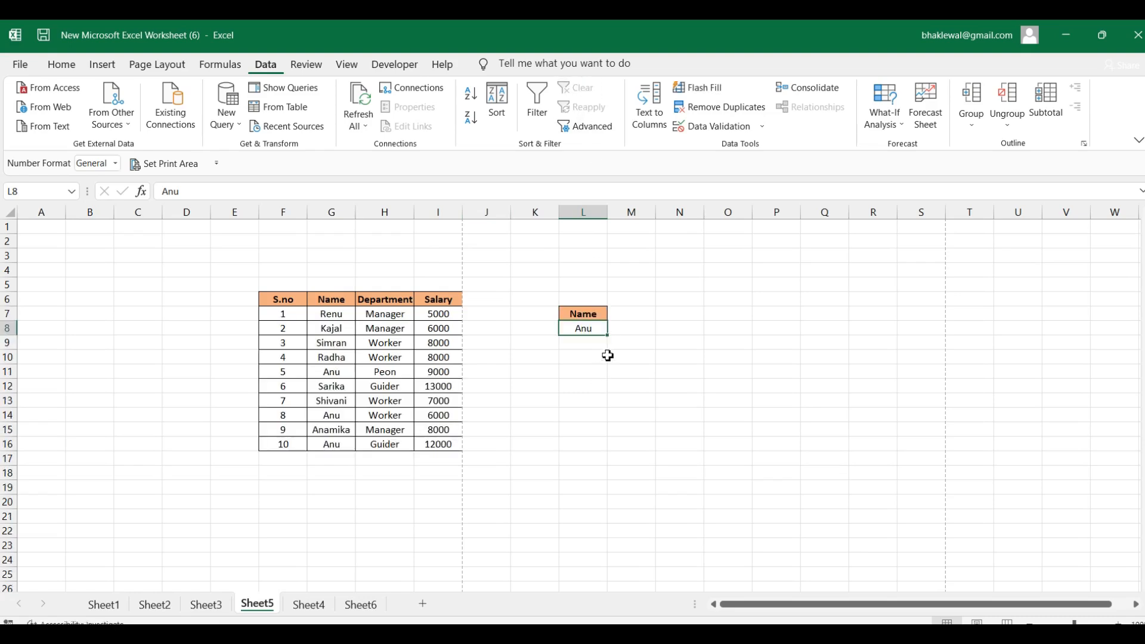
pyautogui.click(633, 319)
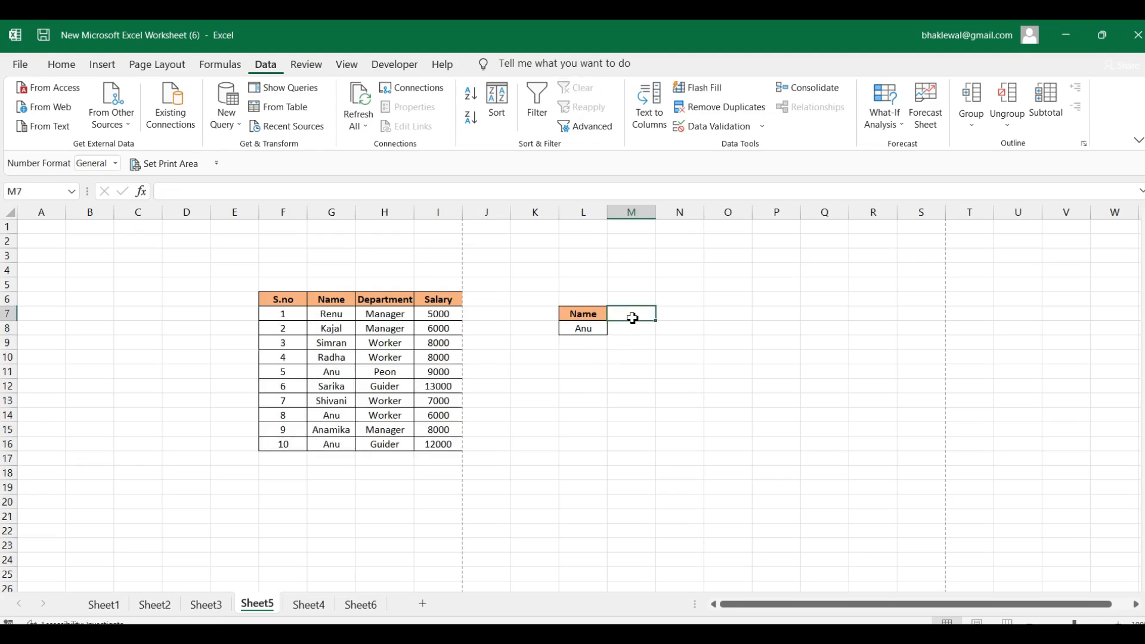
pyautogui.click(385, 299)
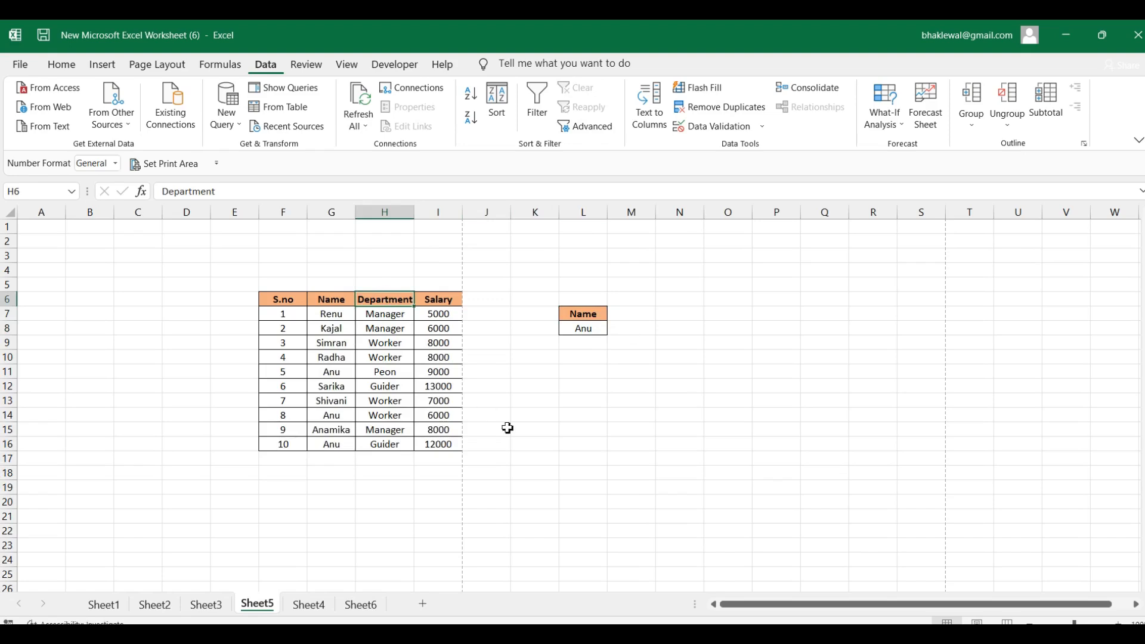
pyautogui.hotkey('ctrl', 'c')
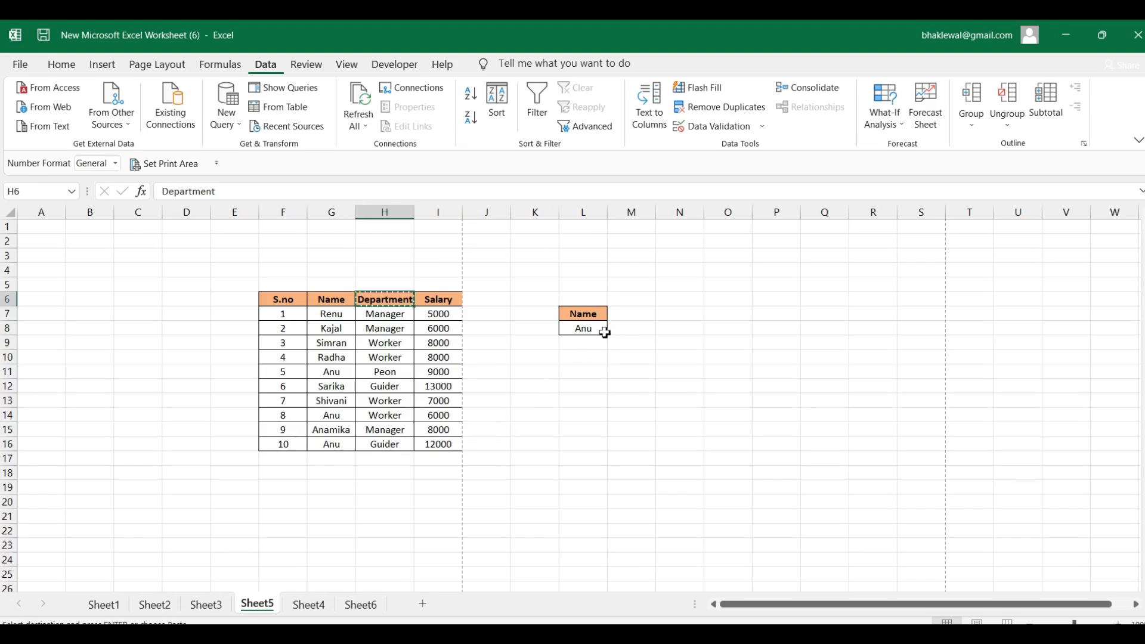
pyautogui.click(628, 318)
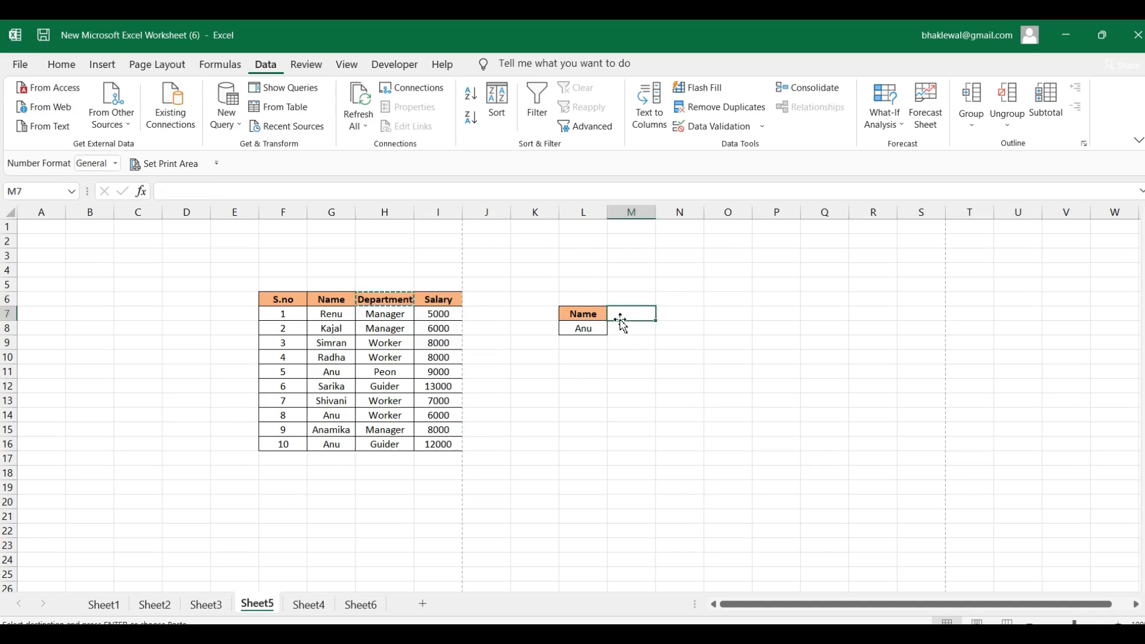
pyautogui.hotkey('ctrl', 'v')
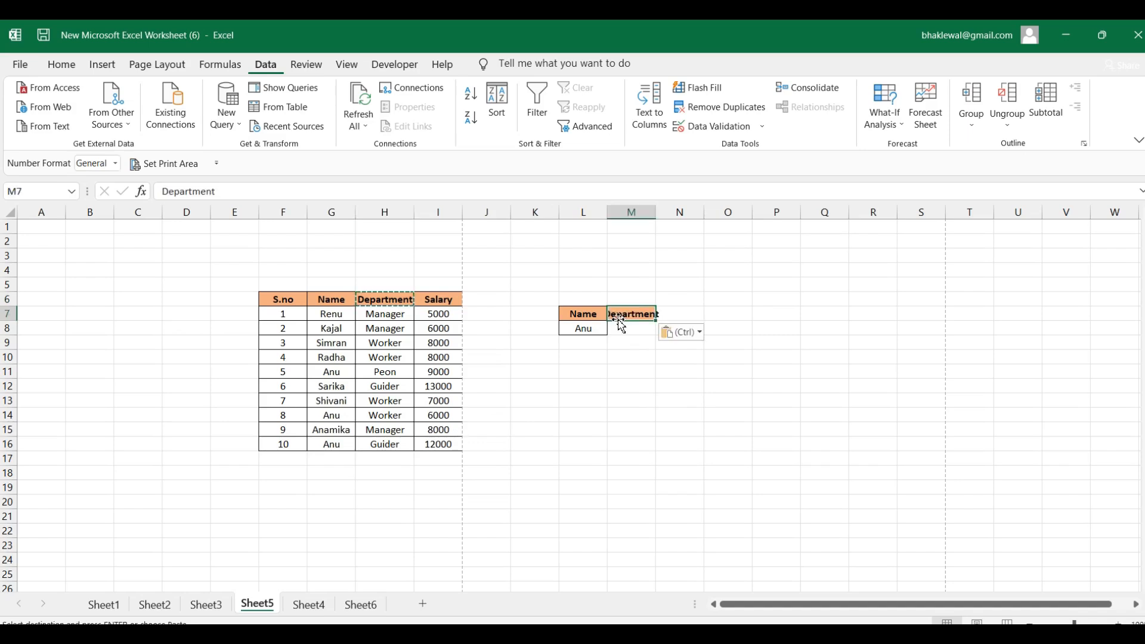
# Step: Autofit the width of column M to the Department heading
pyautogui.click(633, 238)
pyautogui.click(647, 213)
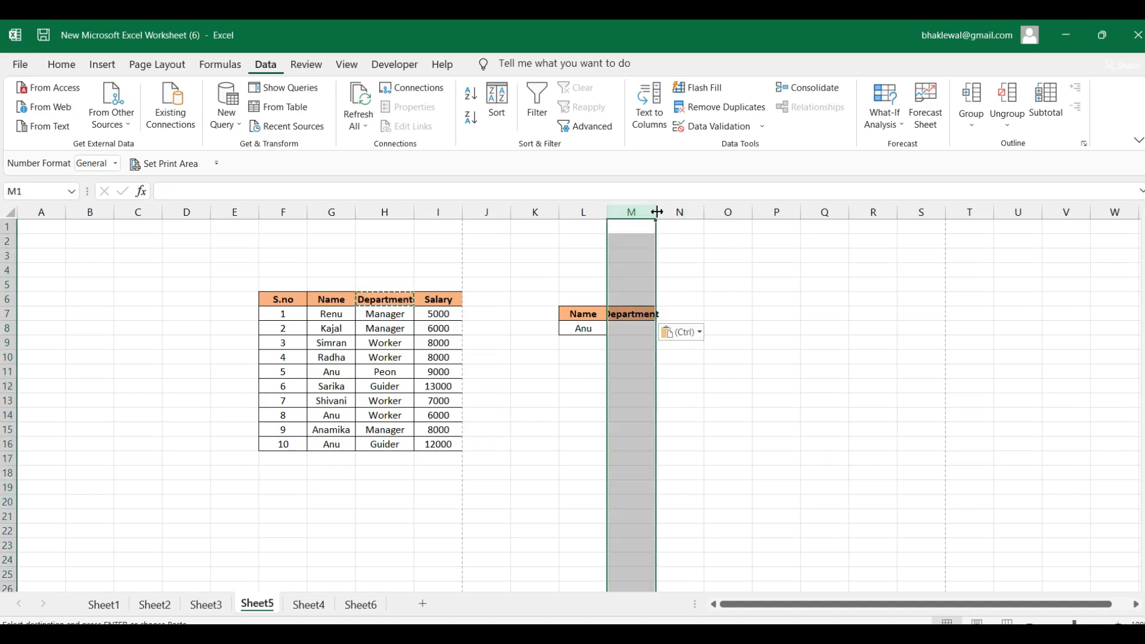
pyautogui.doubleClick(656, 213)
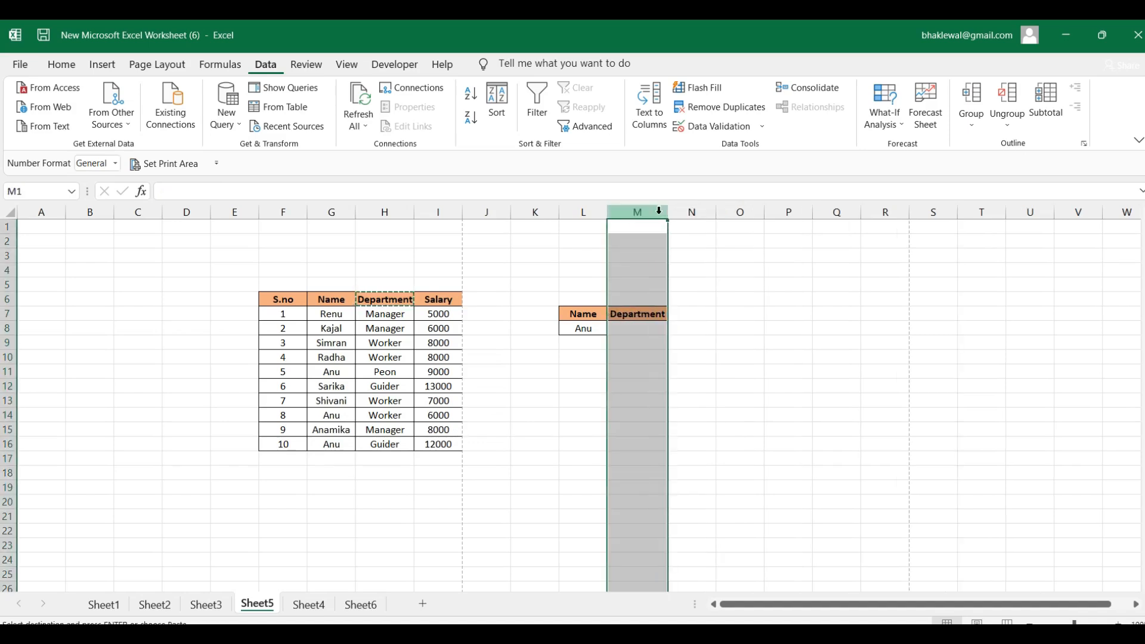
pyautogui.click(704, 356)
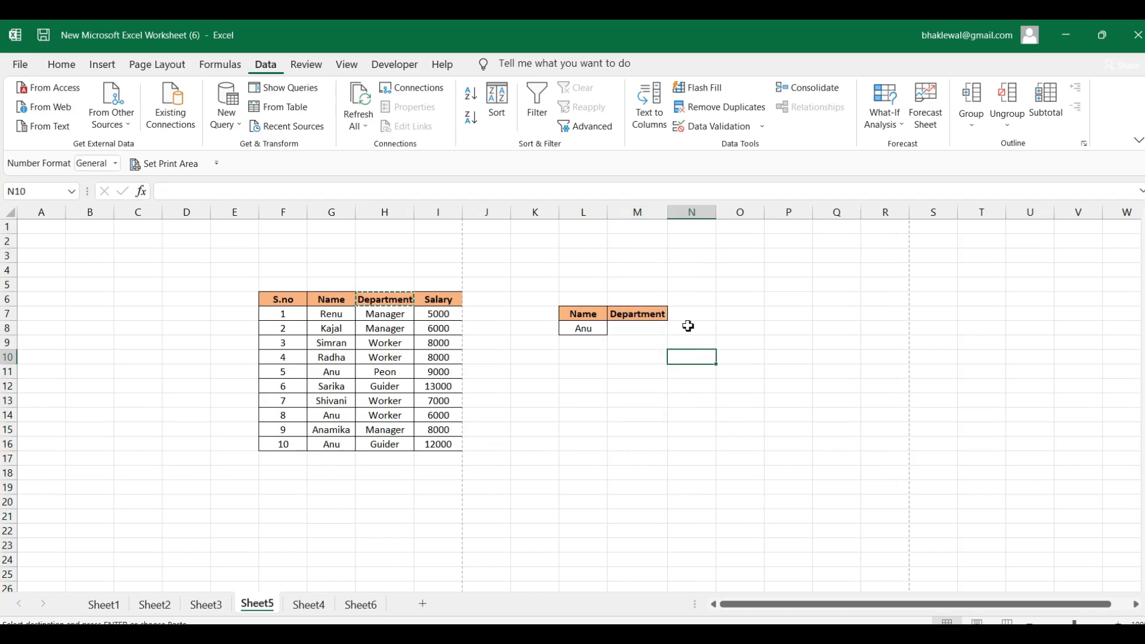
# Step: Copy the department value Guider from H16 into M8, below the Department criteria heading
pyautogui.click(638, 331)
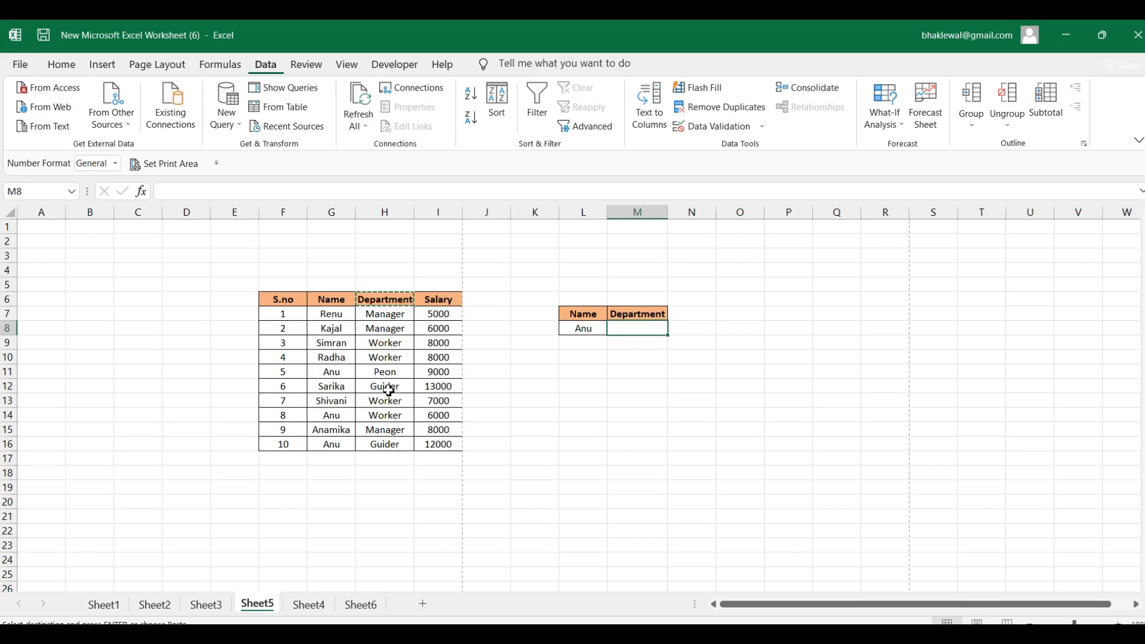
pyautogui.click(382, 449)
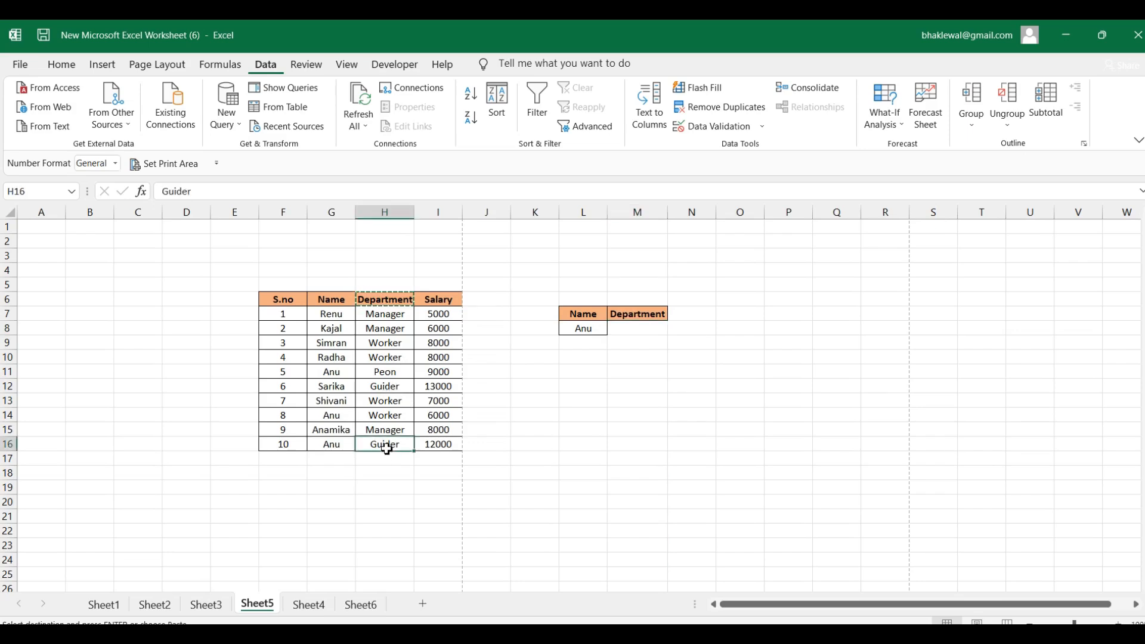
pyautogui.hotkey('ctrl', 'c')
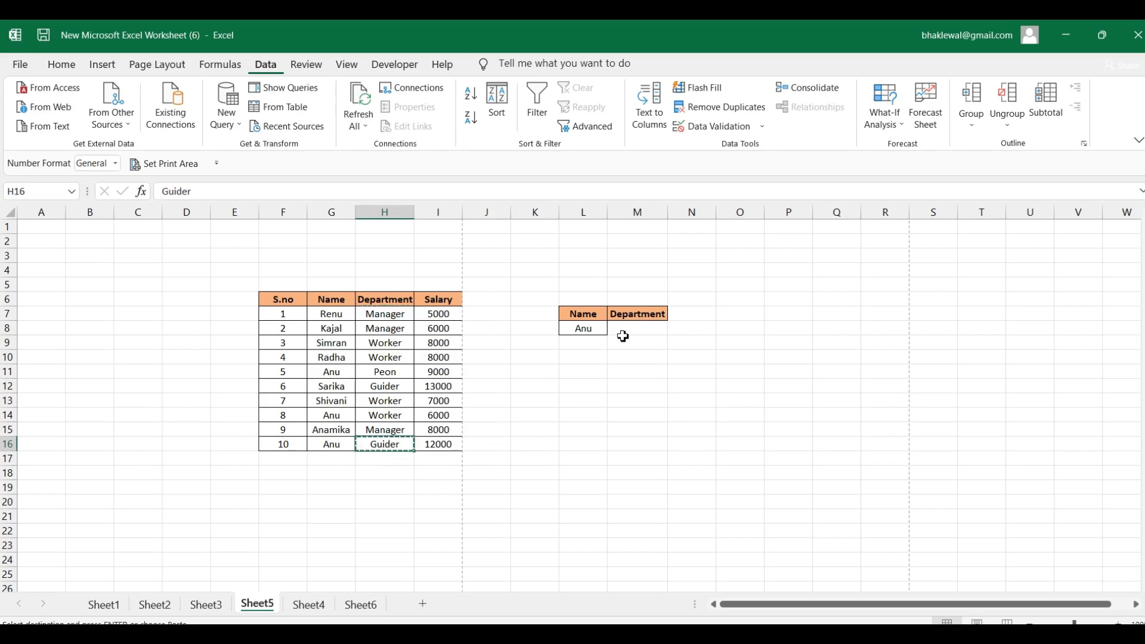
pyautogui.click(650, 329)
pyautogui.hotkey('ctrl', 'v')
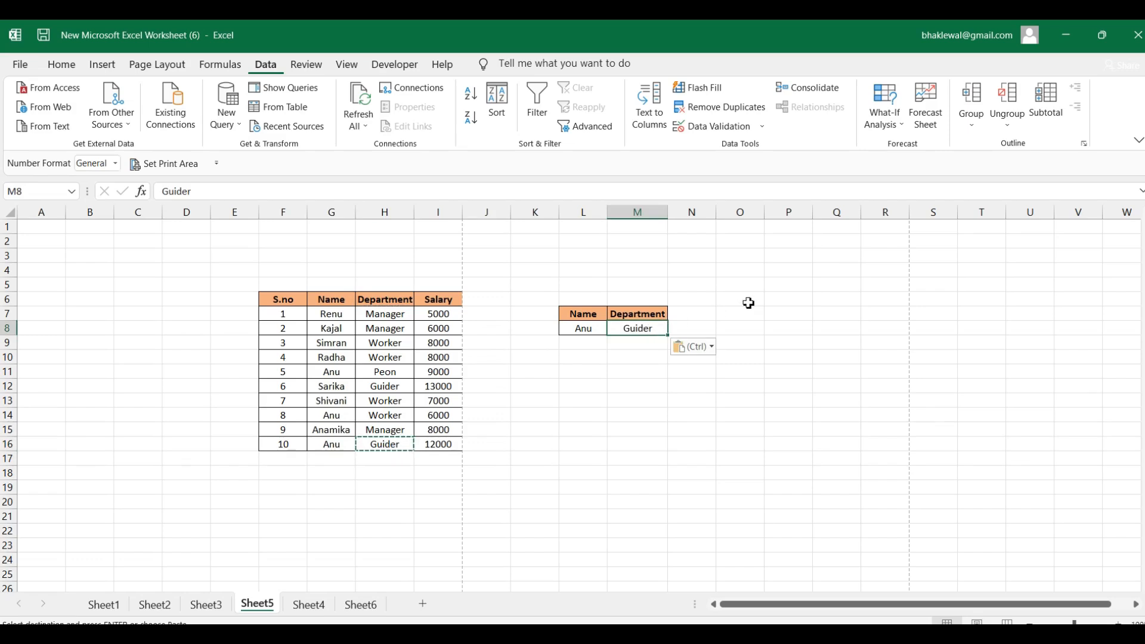
pyautogui.click(749, 303)
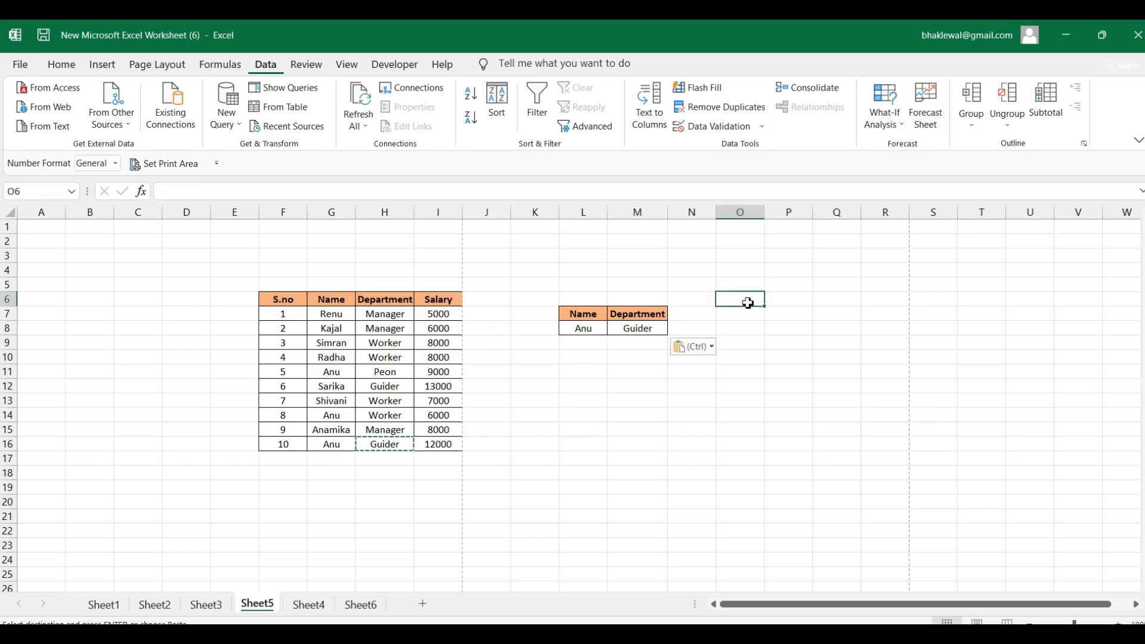
# Step: Filter the list F6:I16 in place with Advanced Filter, using the combined name and department criteria range L7:M8
pyautogui.click(602, 128)
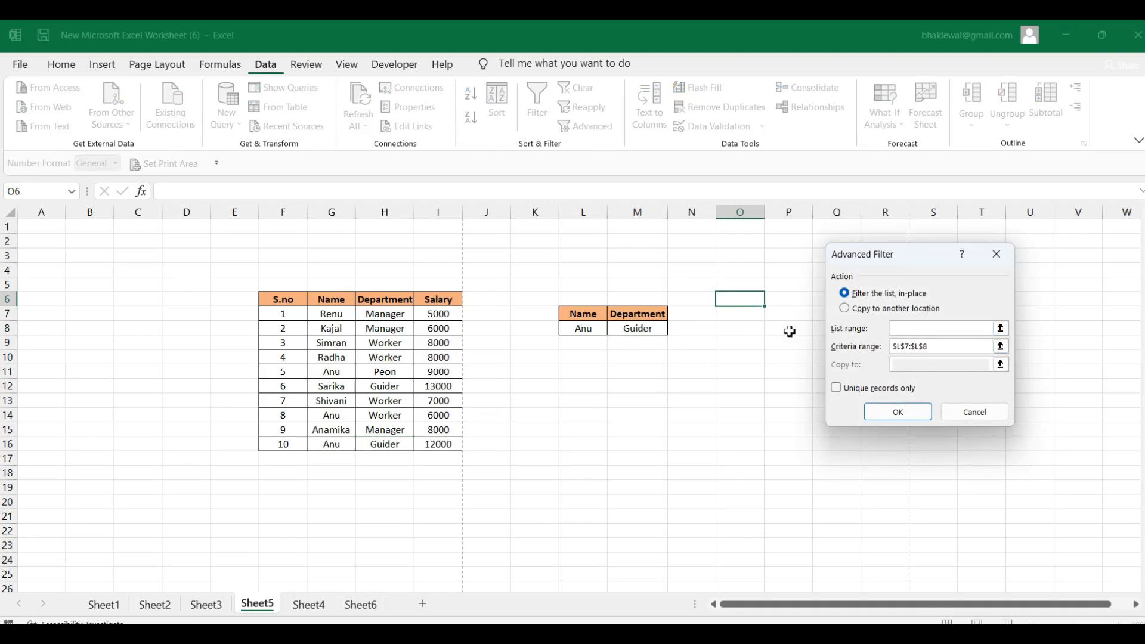
pyautogui.click(291, 302)
pyautogui.moveTo(291, 303); pyautogui.dragTo(437, 445)
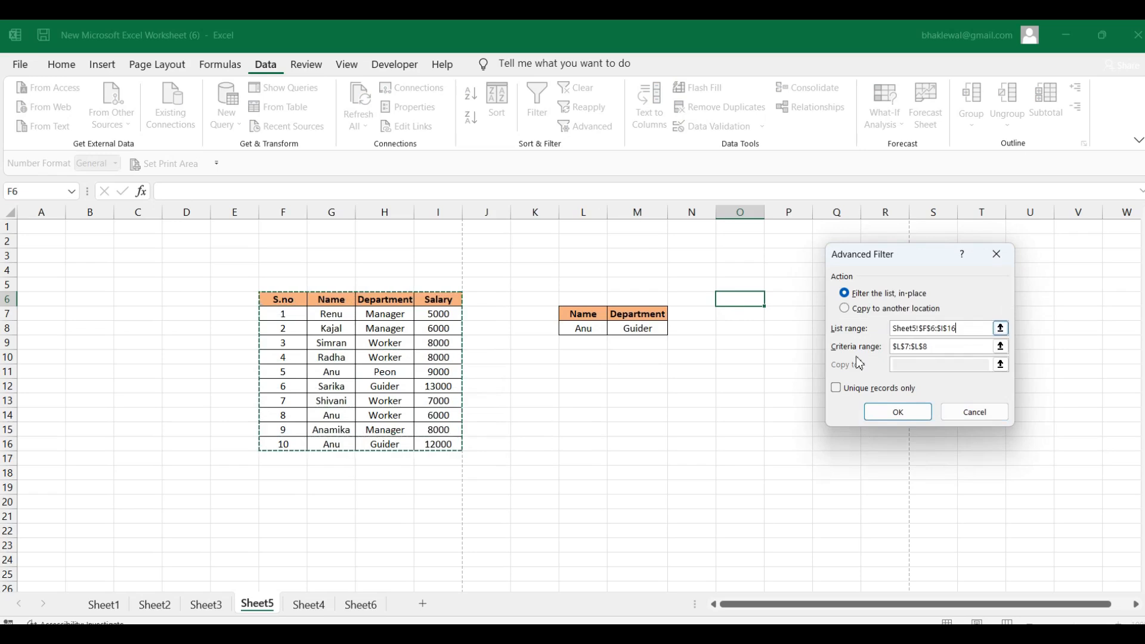
pyautogui.click(941, 347)
pyautogui.click(938, 346)
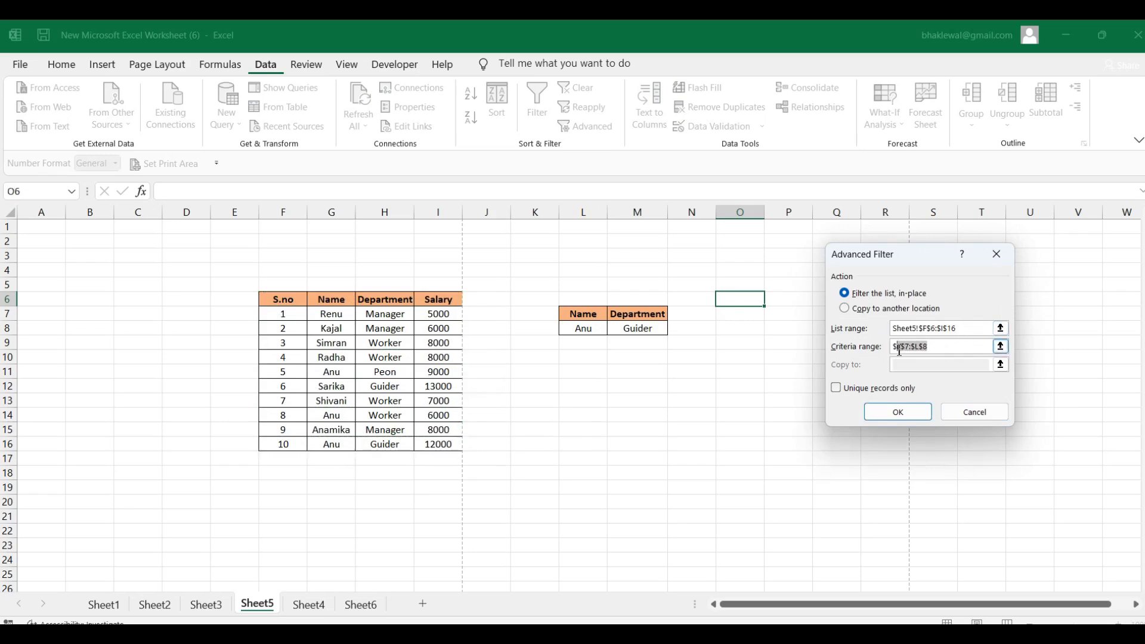
pyautogui.press('BackSpace')
pyautogui.moveTo(584, 311); pyautogui.dragTo(628, 333)
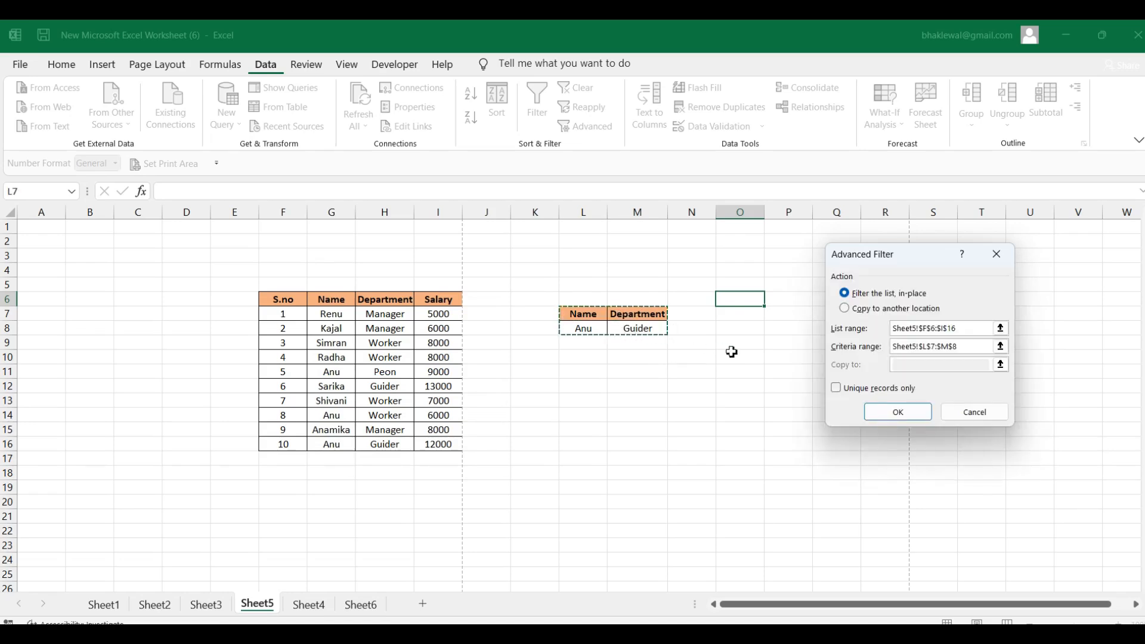
pyautogui.click(889, 412)
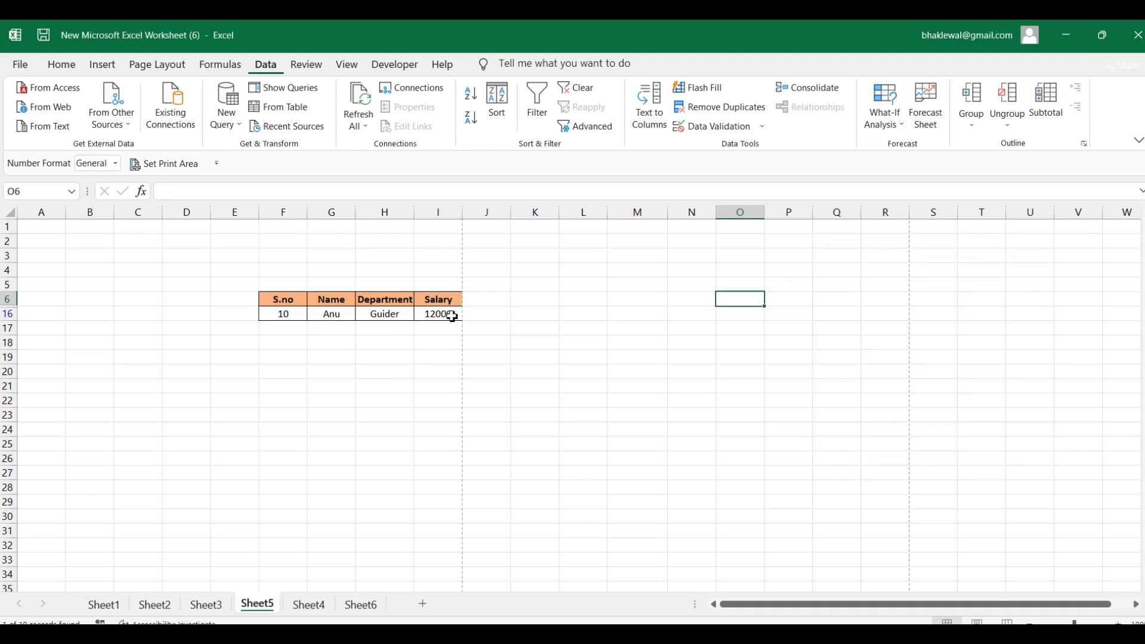
# Step: Clear the filter and copy the table's header row F6:I6 to the cells starting at L12
pyautogui.click(576, 90)
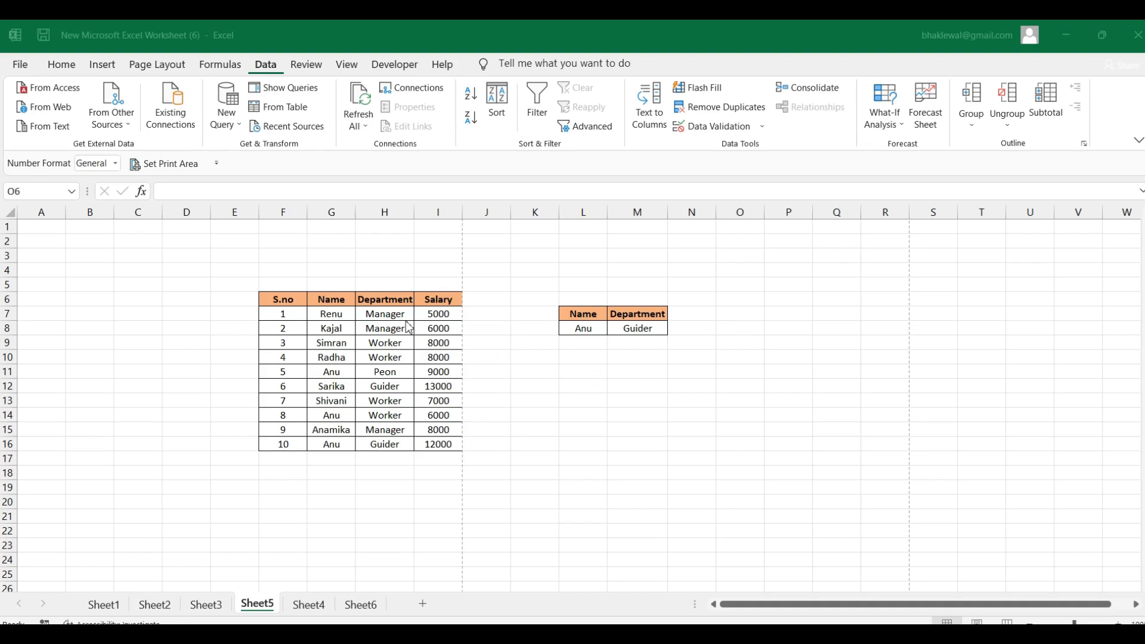
pyautogui.moveTo(306, 299); pyautogui.dragTo(439, 299)
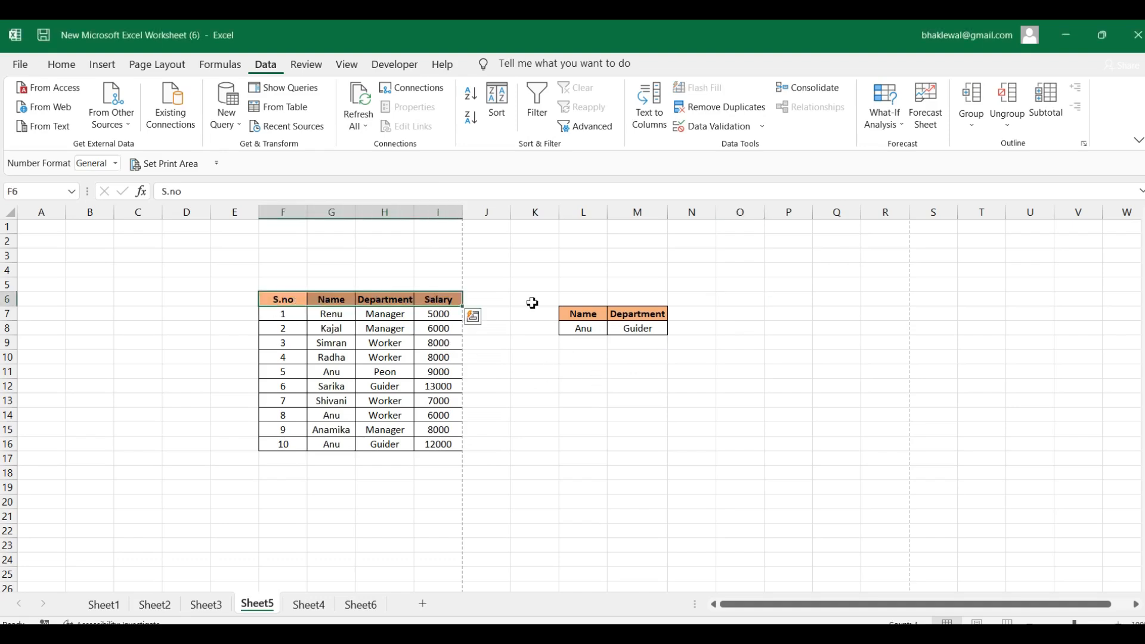
pyautogui.hotkey('ctrl', 'c')
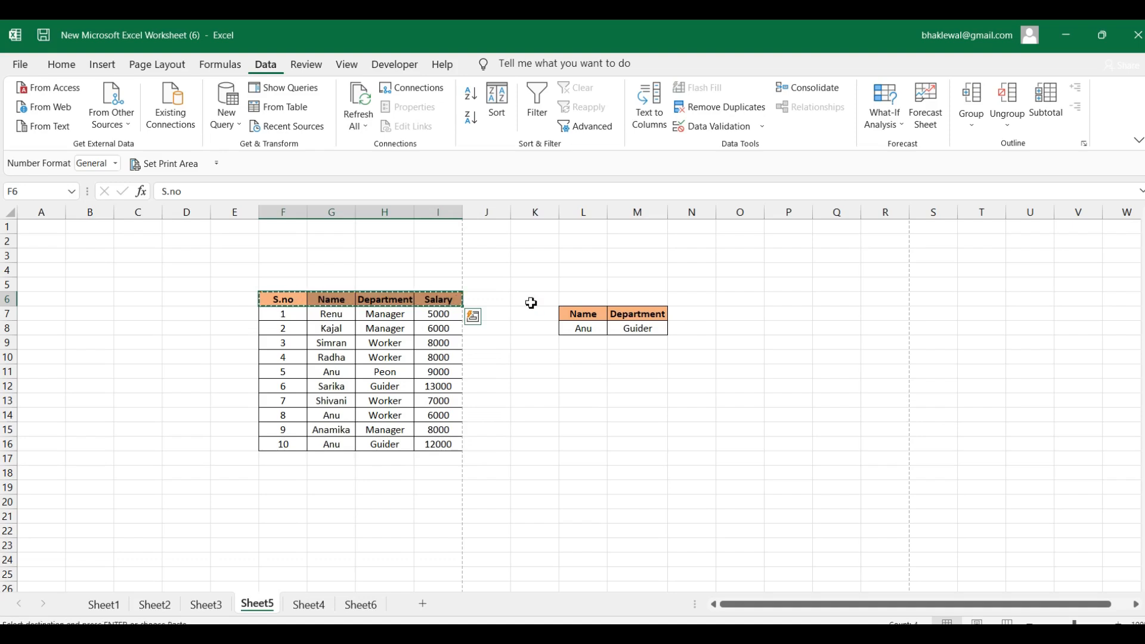
pyautogui.click(583, 391)
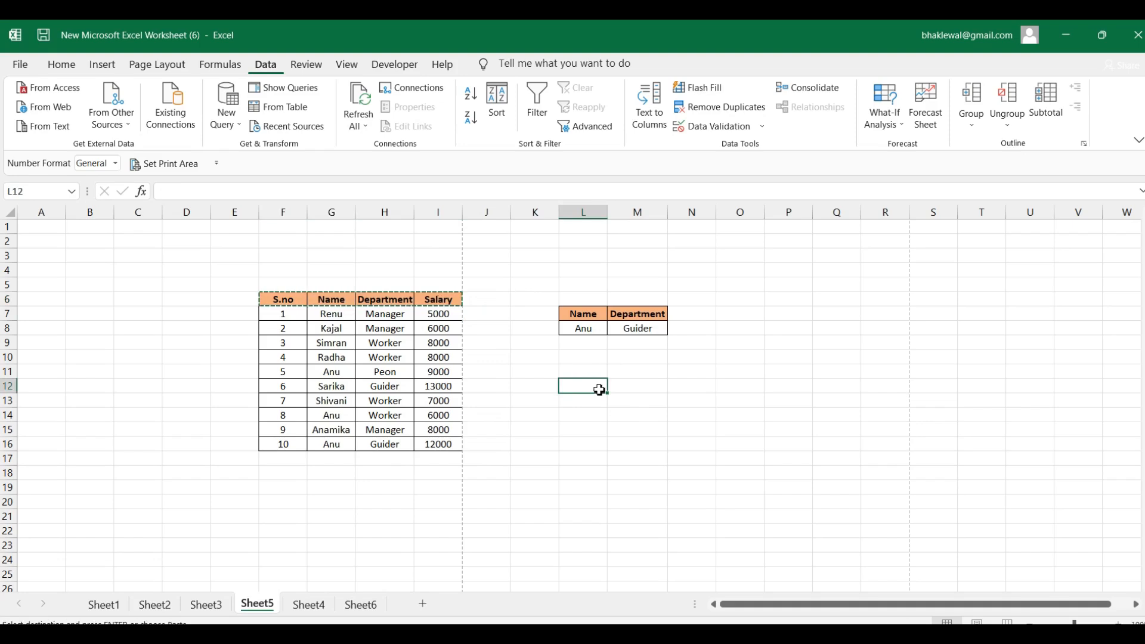
pyautogui.hotkey('ctrl', 'v')
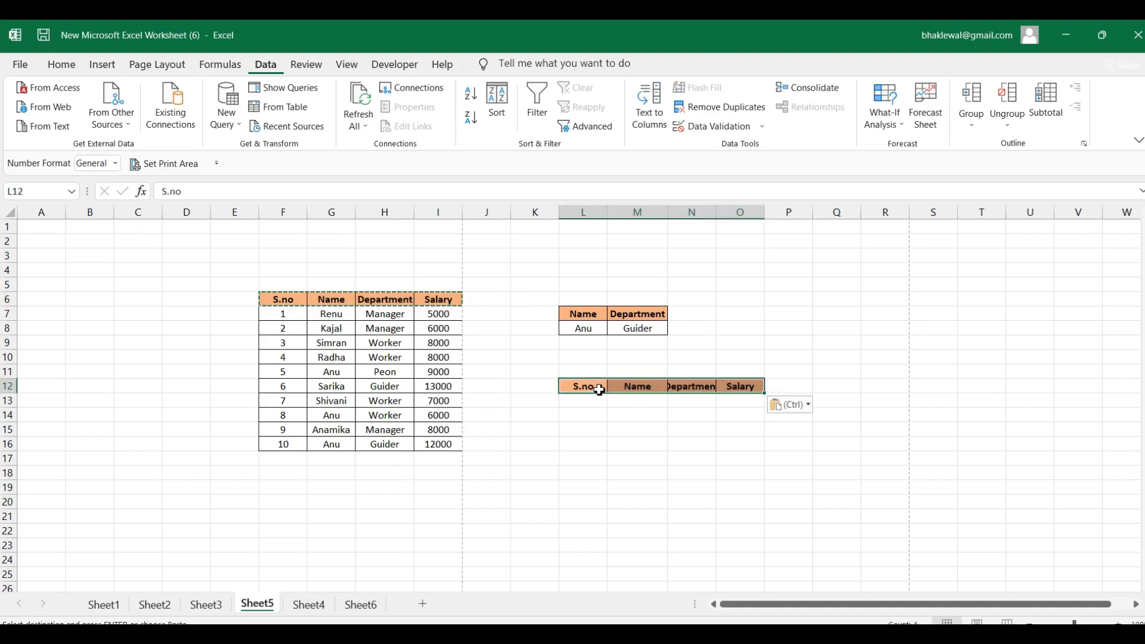
# Step: Autofit the width of column N to the copied Department heading
pyautogui.click(711, 314)
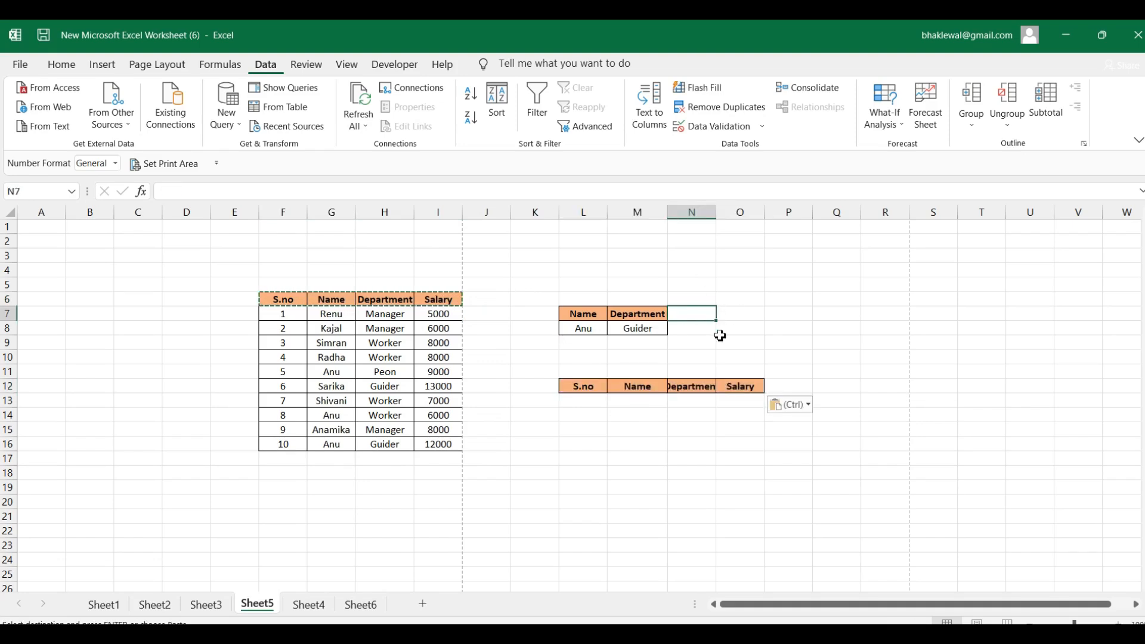
pyautogui.click(694, 214)
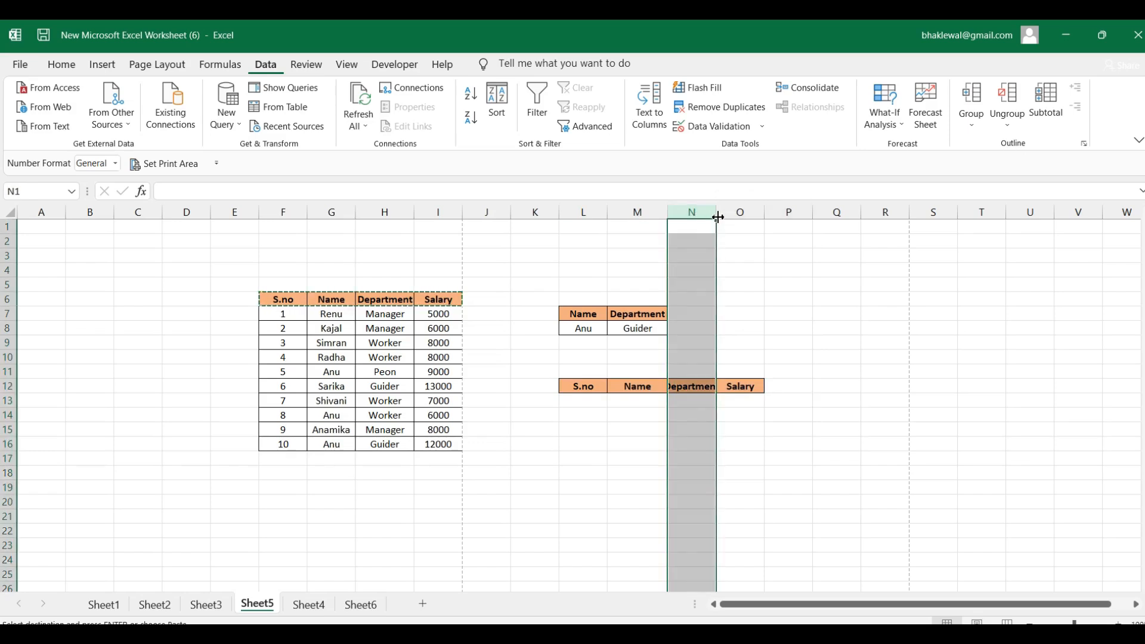
pyautogui.doubleClick(715, 215)
pyautogui.click(650, 503)
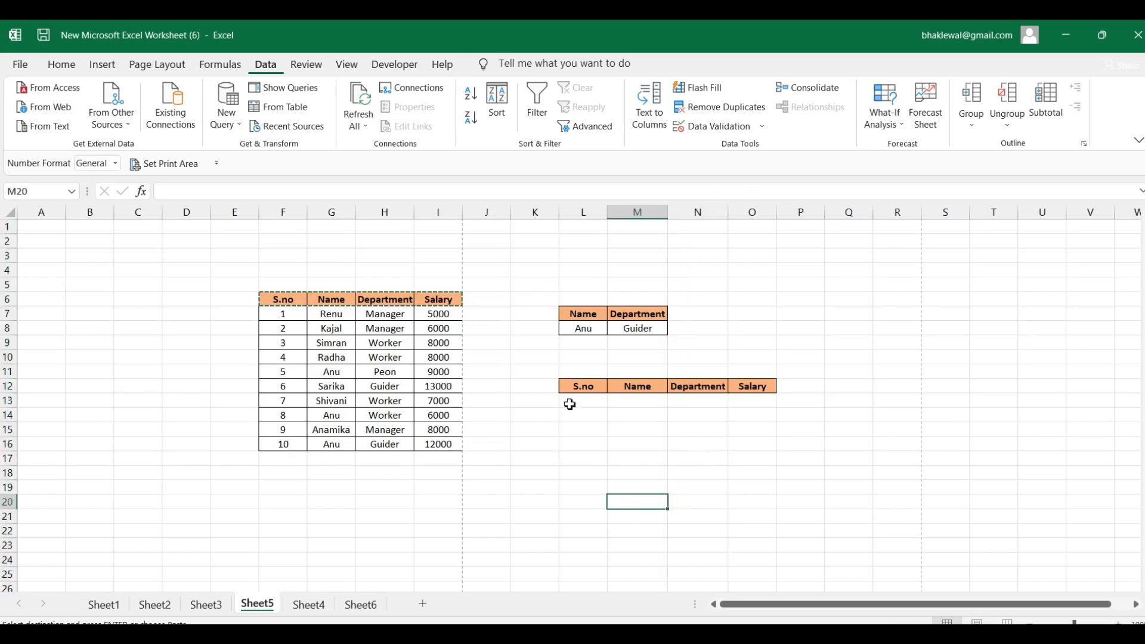
# Step: Copy the employee name from G11 into M13, below the copied Name heading
pyautogui.click(629, 404)
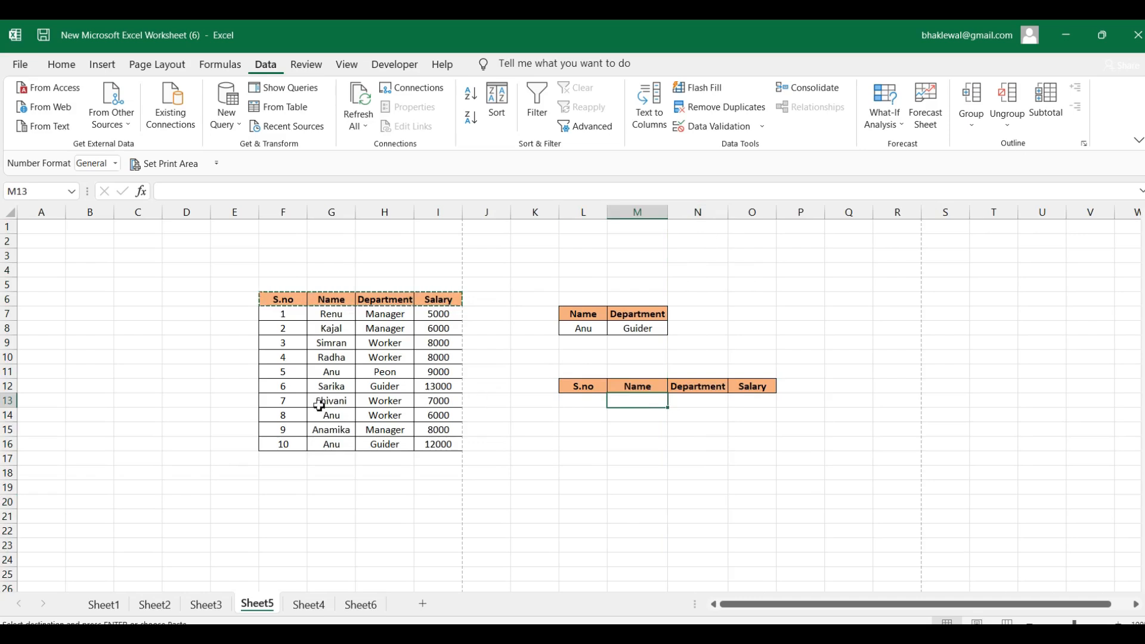
pyautogui.click(337, 374)
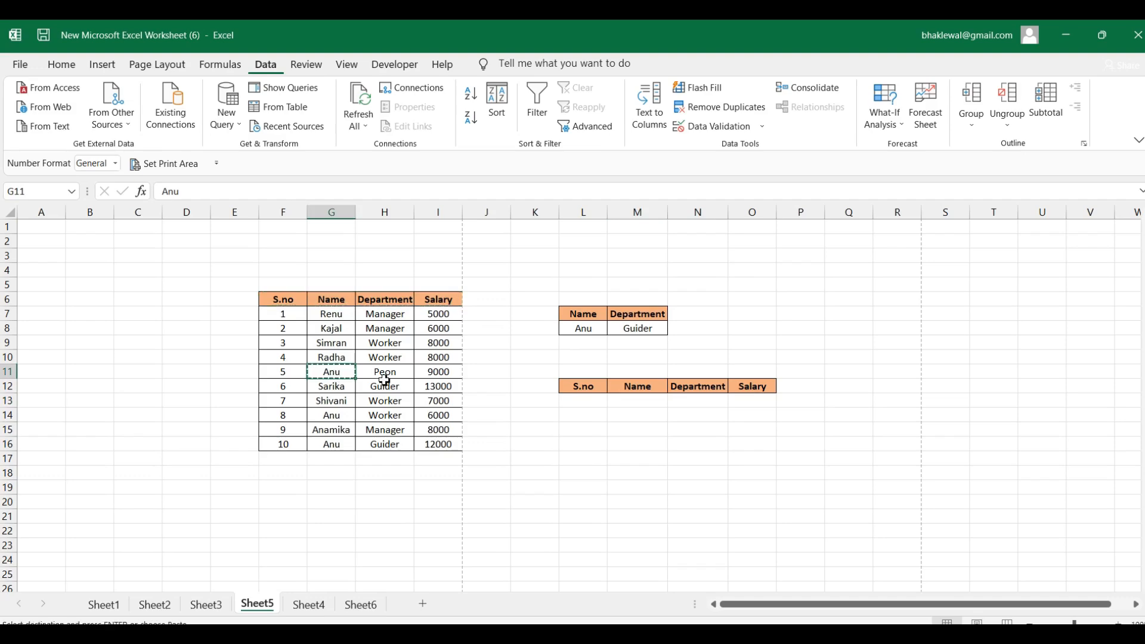
pyautogui.click(631, 405)
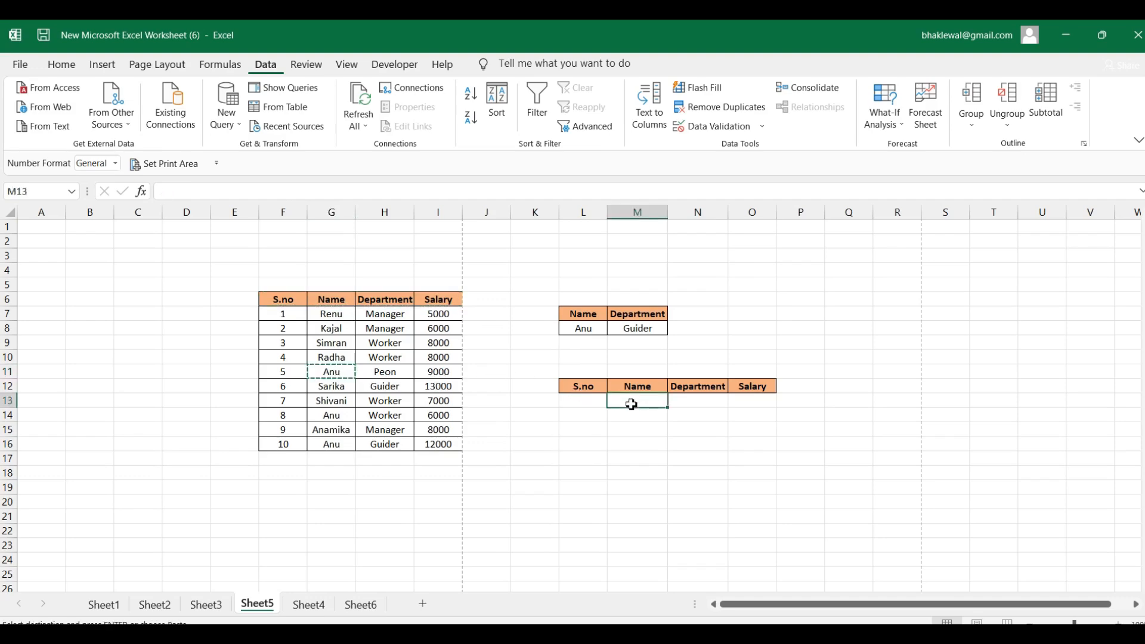
pyautogui.write('Anu')
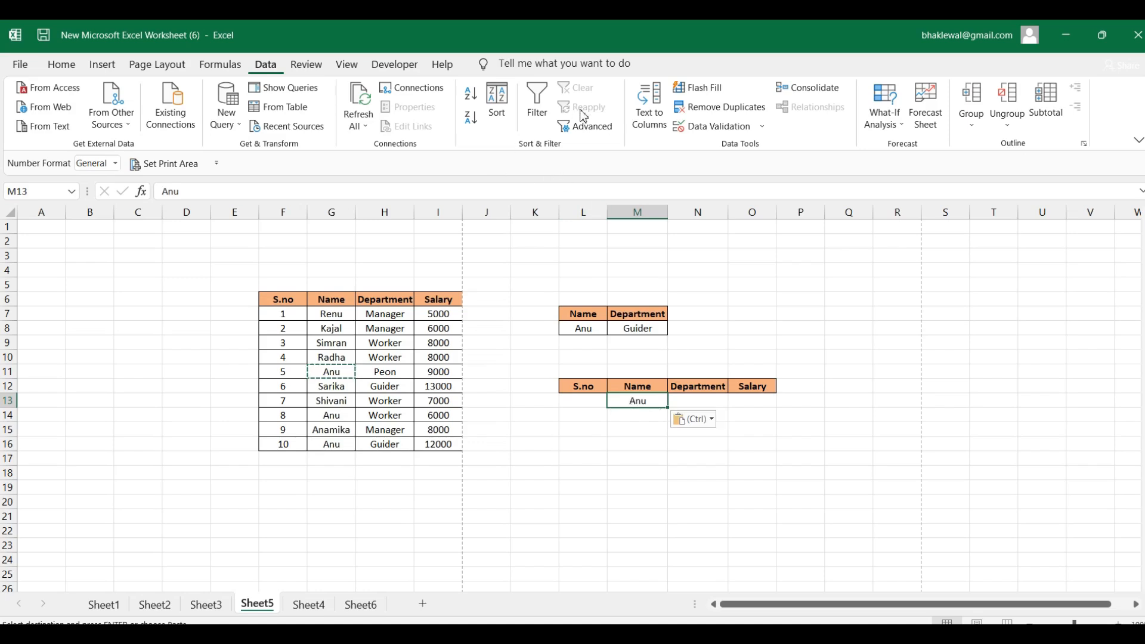
# Step: Filter the list F6:I16 in place with Advanced Filter, using the full header block L12:O13 as the criteria range
pyautogui.click(591, 126)
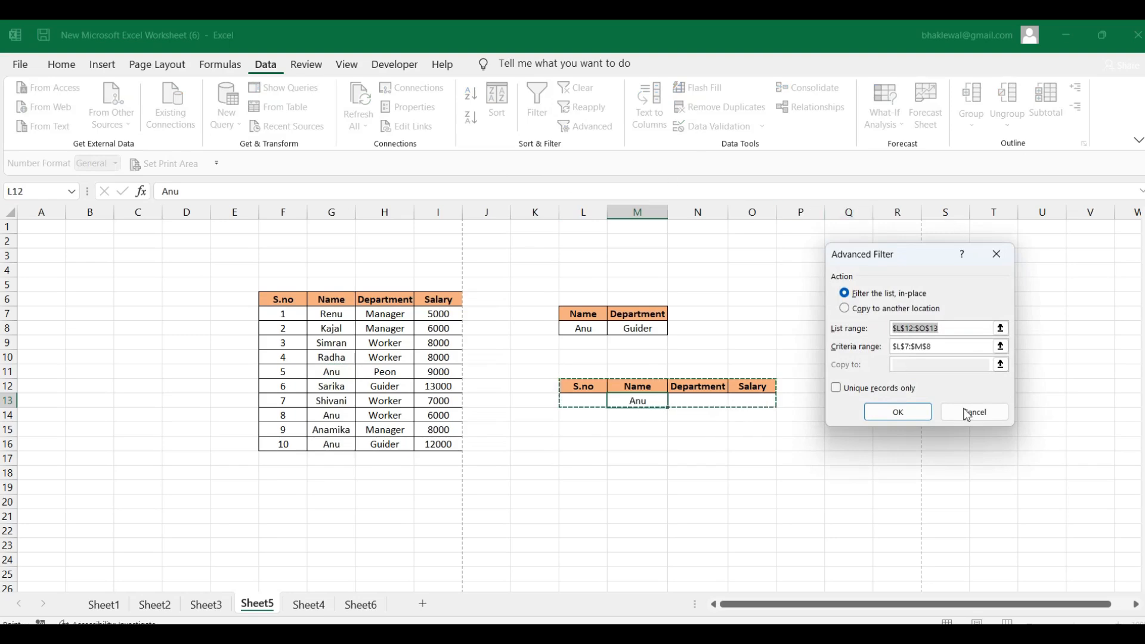
pyautogui.click(944, 327)
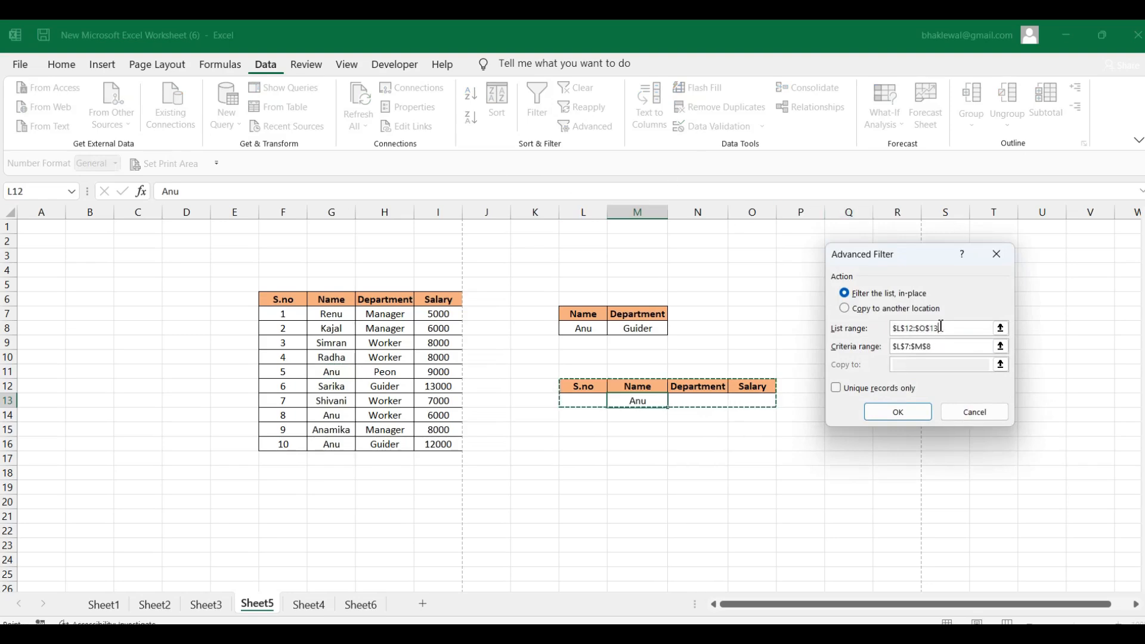
pyautogui.moveTo(944, 327); pyautogui.dragTo(904, 331)
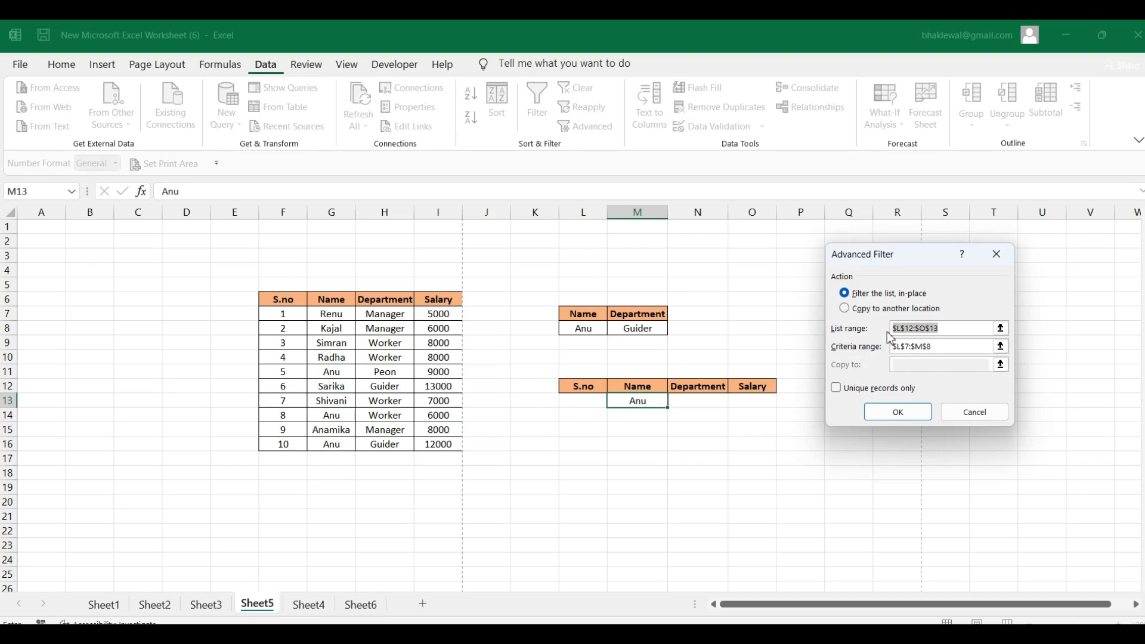
pyautogui.press('BackSpace')
pyautogui.moveTo(292, 306); pyautogui.dragTo(475, 442)
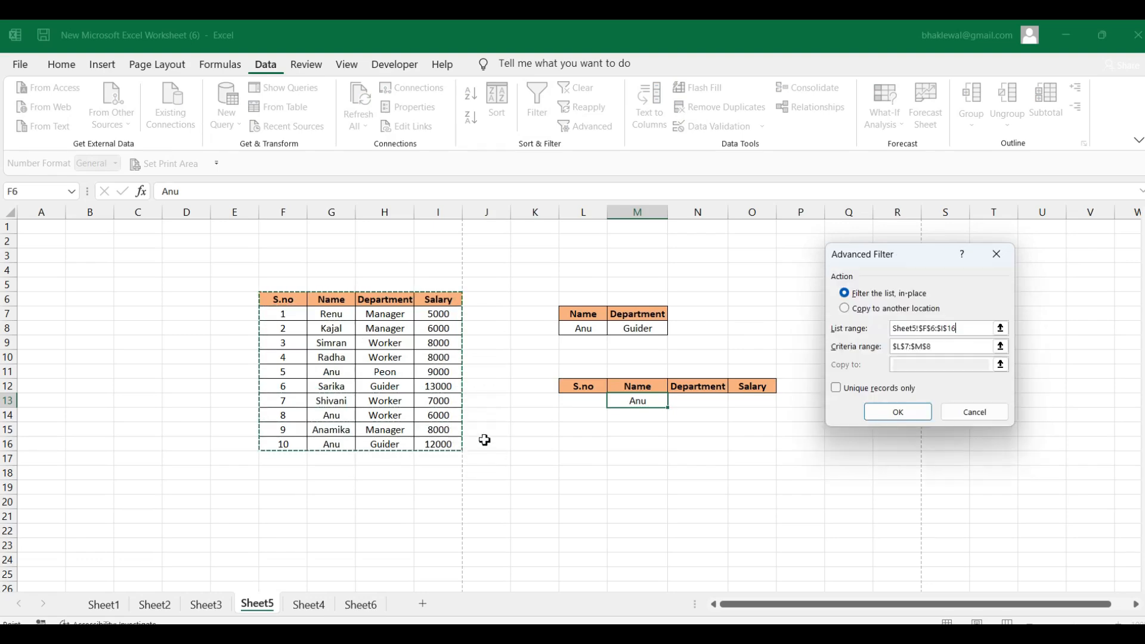
pyautogui.click(936, 346)
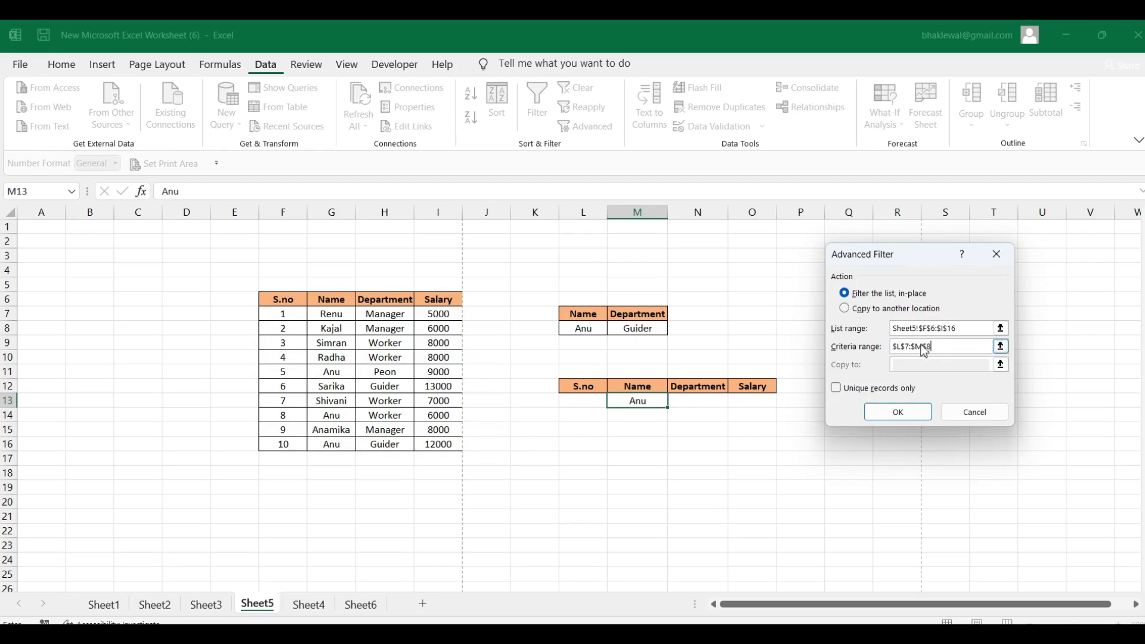
pyautogui.moveTo(932, 347); pyautogui.dragTo(899, 352)
pyautogui.press('BackSpace')
pyautogui.click(581, 396)
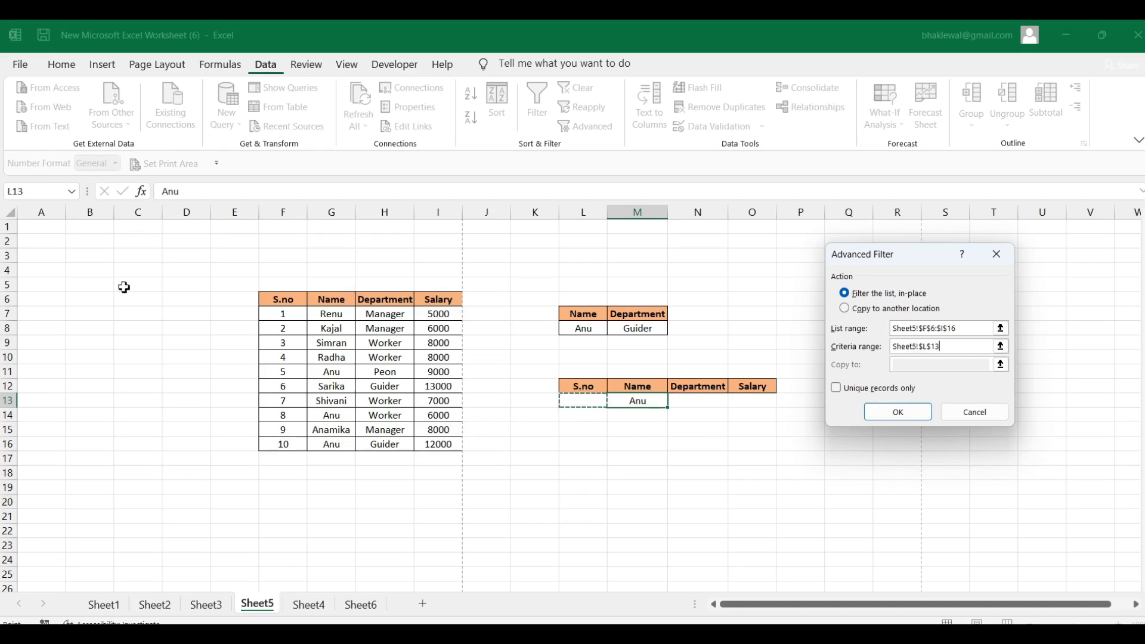
pyautogui.moveTo(567, 385); pyautogui.dragTo(735, 399)
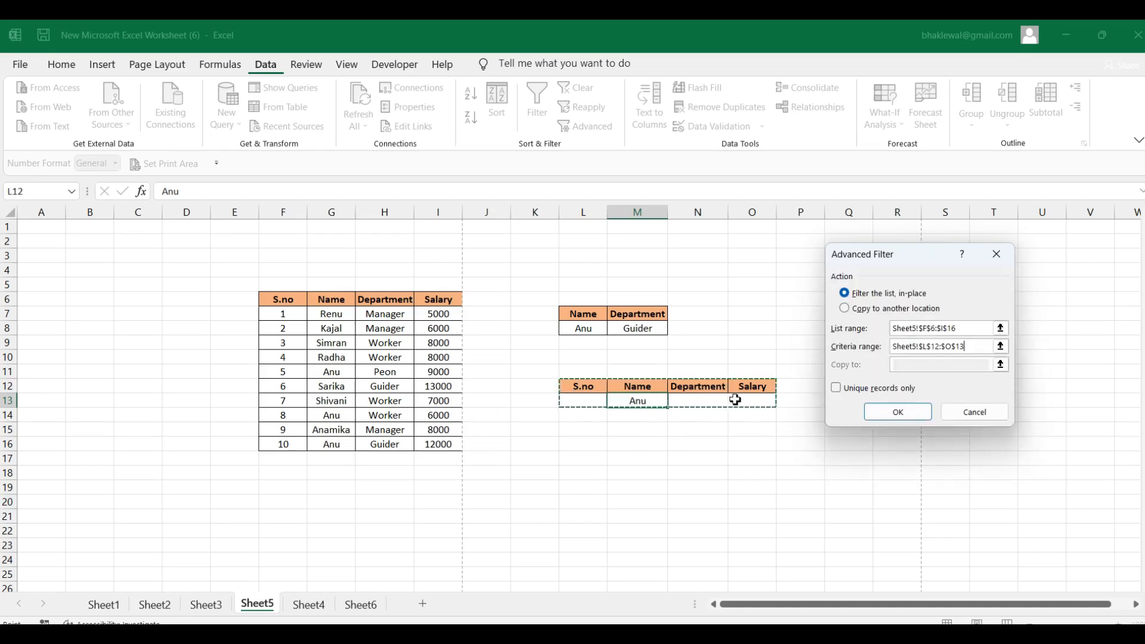
pyautogui.click(897, 415)
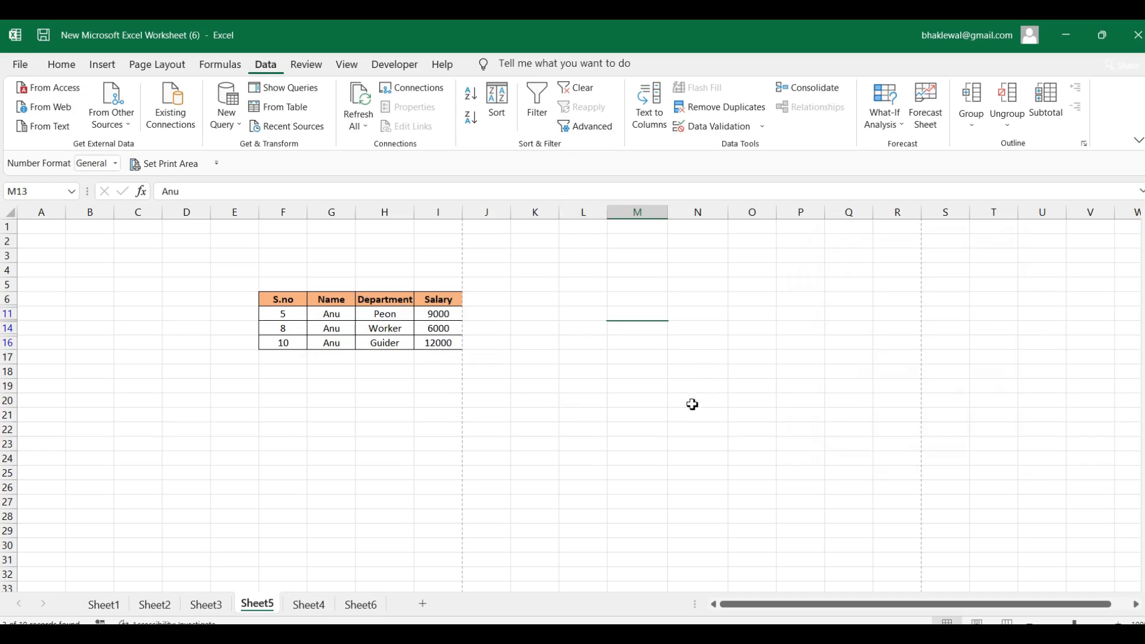
# Step: Clear the filter and set up an Advanced Filter that copies to another location, with F6:I16 as the list range
pyautogui.click(572, 89)
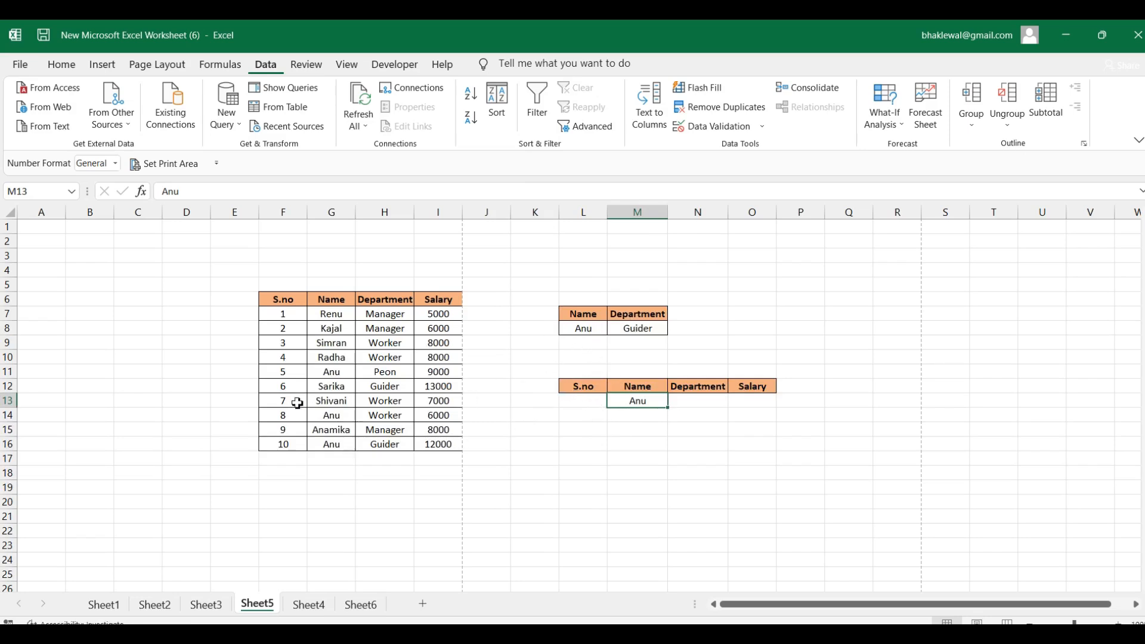
pyautogui.click(584, 126)
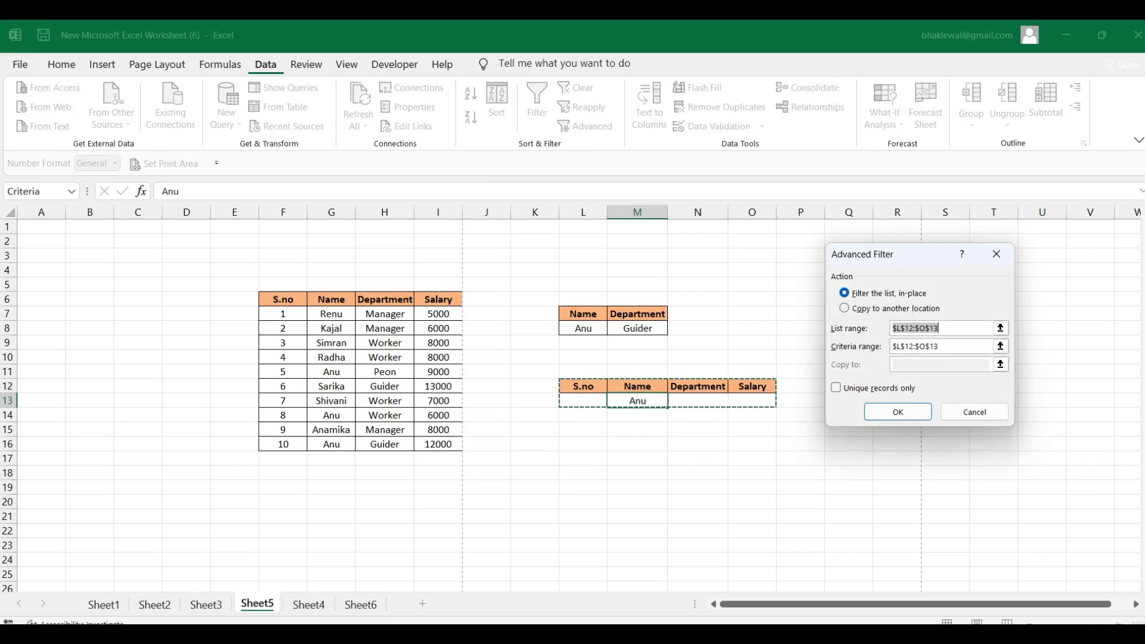
pyautogui.press('Escape')
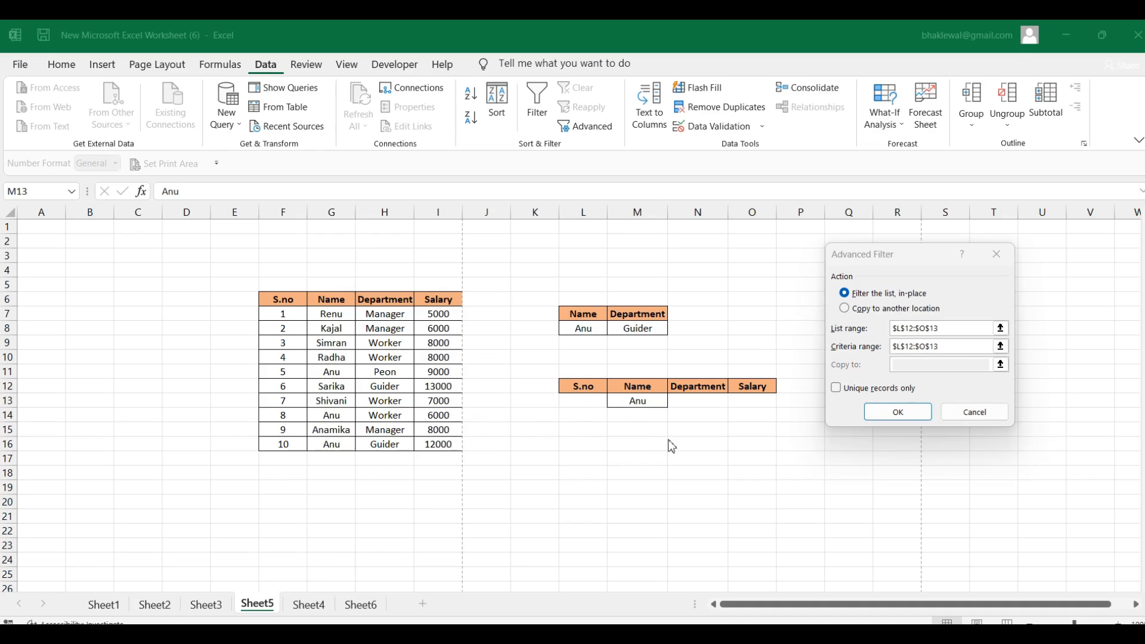
pyautogui.click(846, 308)
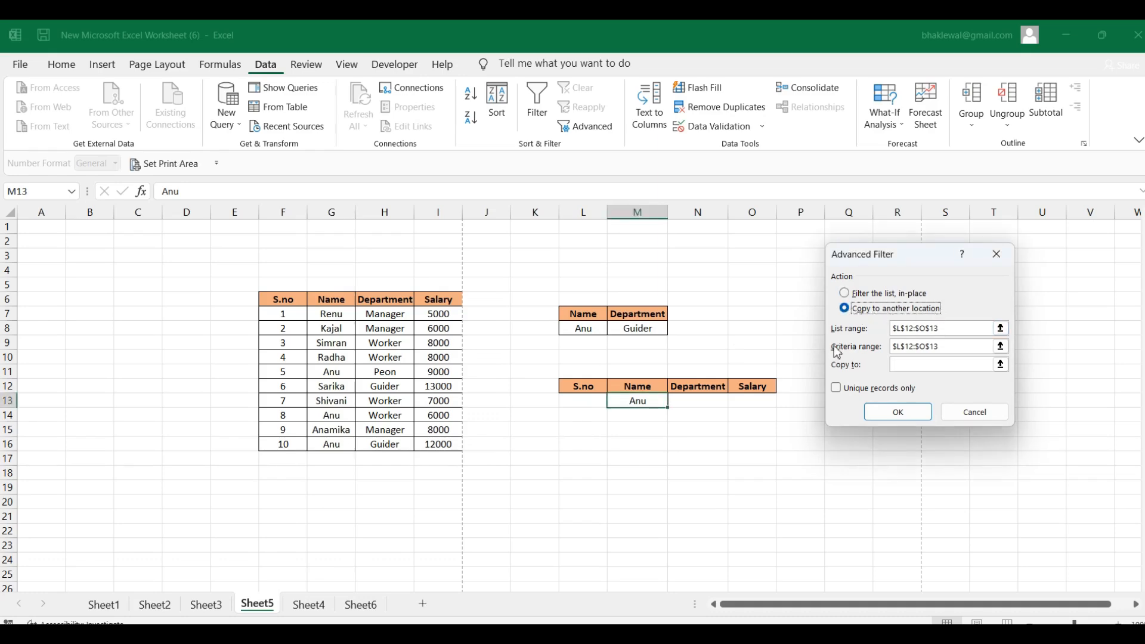
pyautogui.click(945, 328)
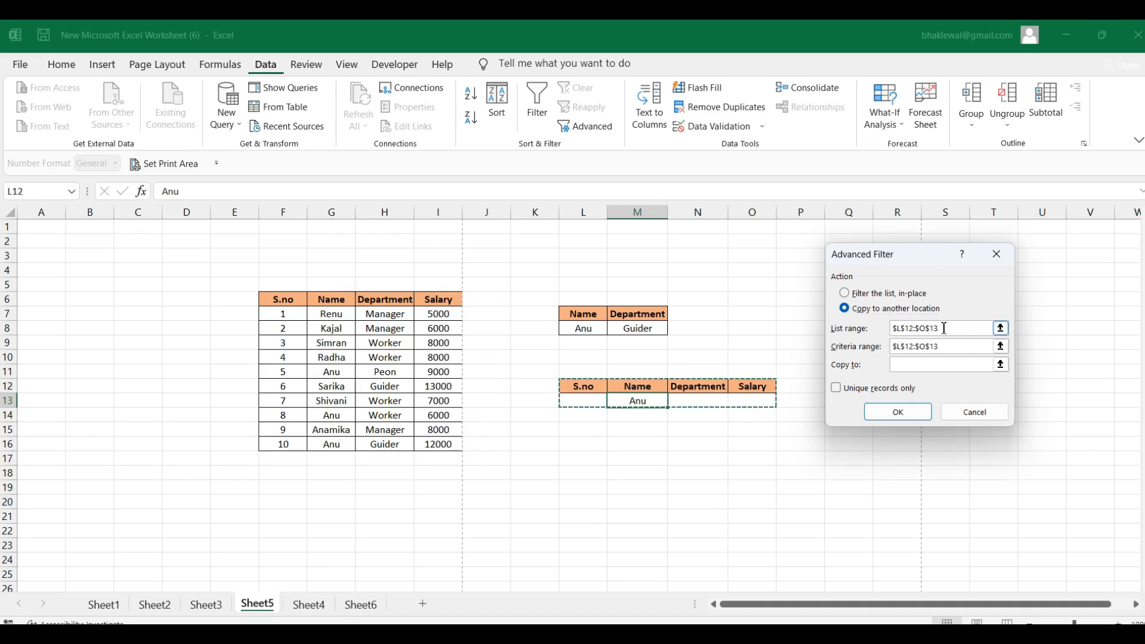
pyautogui.moveTo(944, 328); pyautogui.dragTo(872, 327)
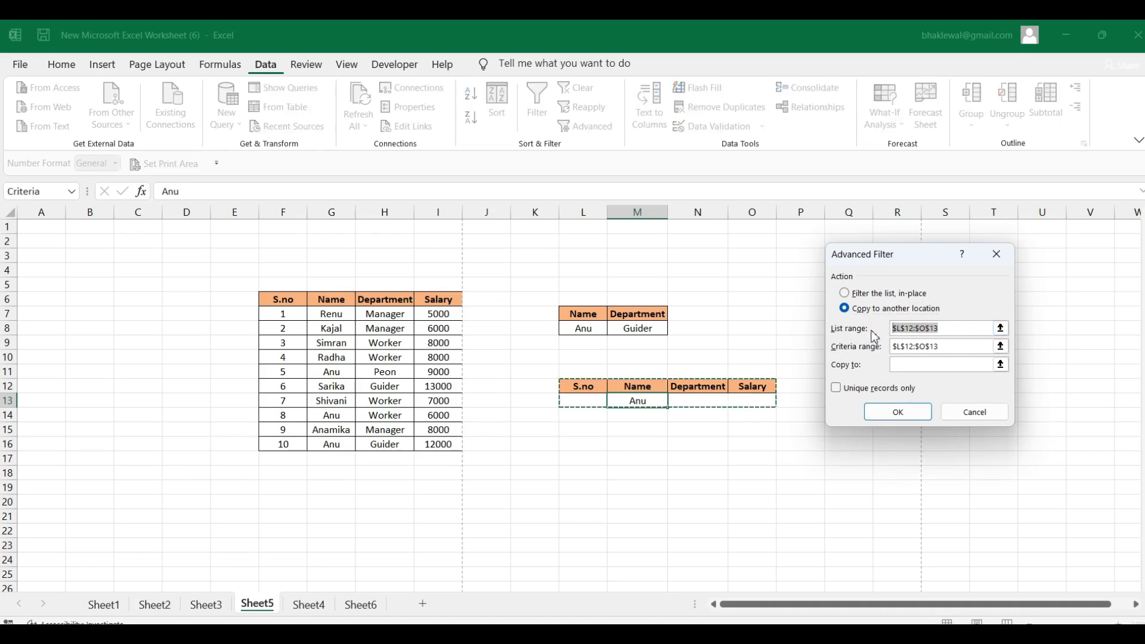
pyautogui.press('BackSpace')
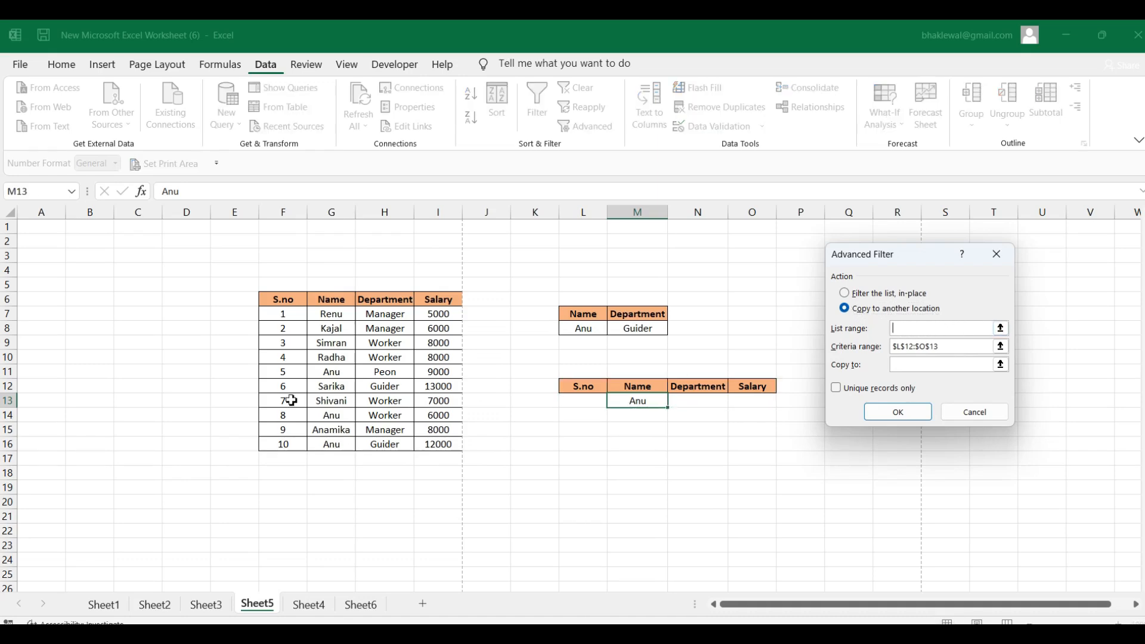
pyautogui.moveTo(284, 300); pyautogui.dragTo(439, 445)
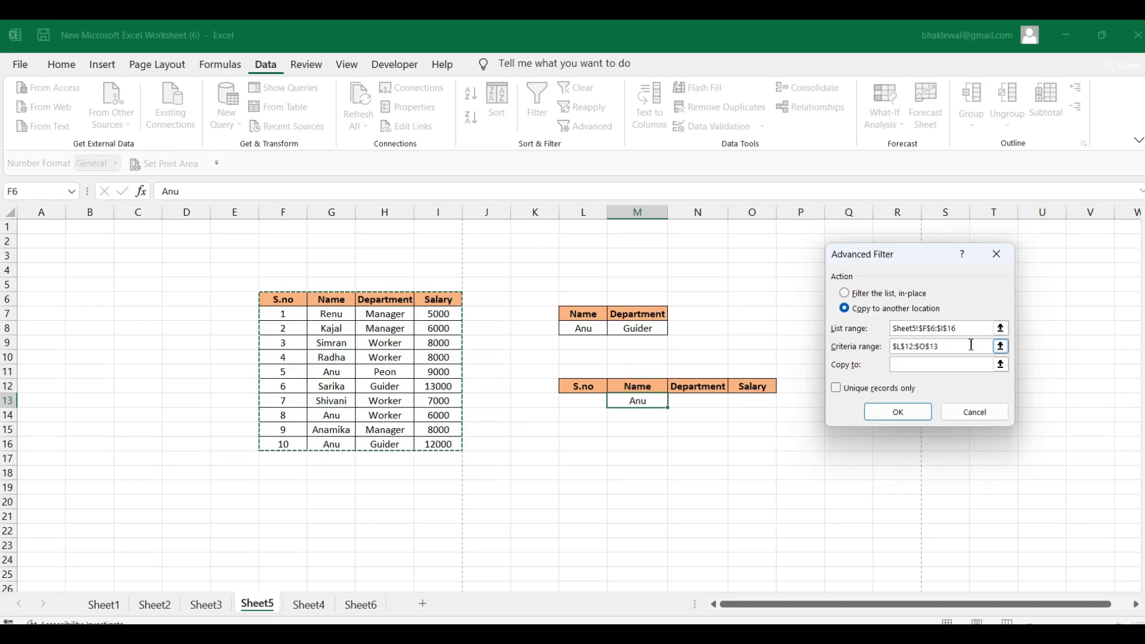
# Step: Replace the Advanced Filter's criteria range with the name and department block L7:M8
pyautogui.click(941, 349)
pyautogui.click(953, 345)
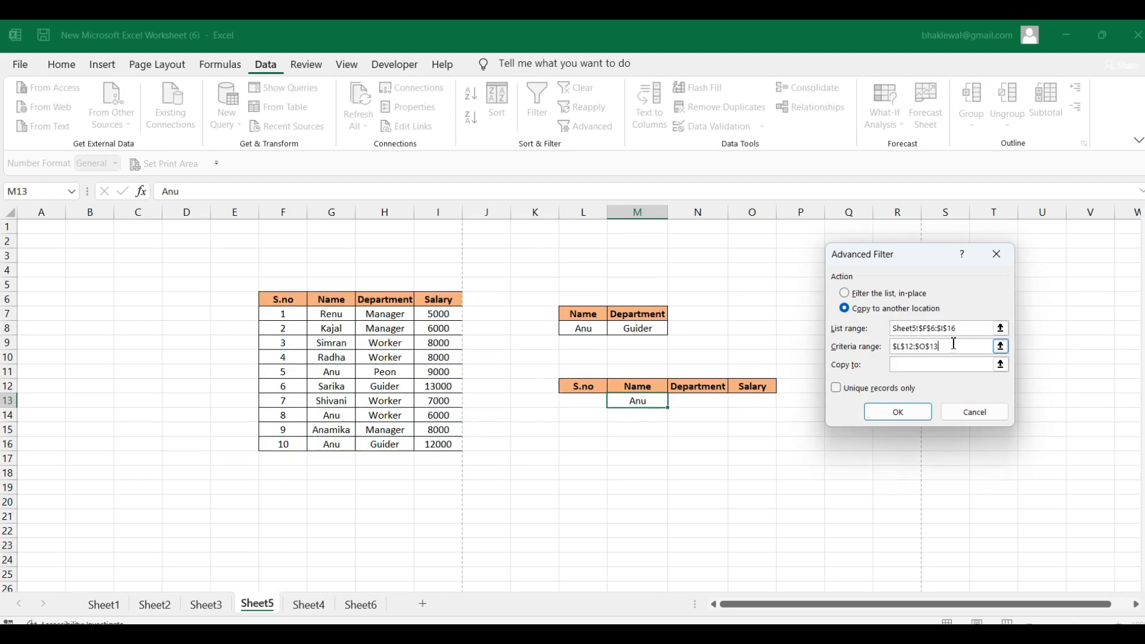
pyautogui.moveTo(943, 346); pyautogui.dragTo(884, 351)
pyautogui.press('BackSpace')
pyautogui.moveTo(582, 312); pyautogui.dragTo(615, 330)
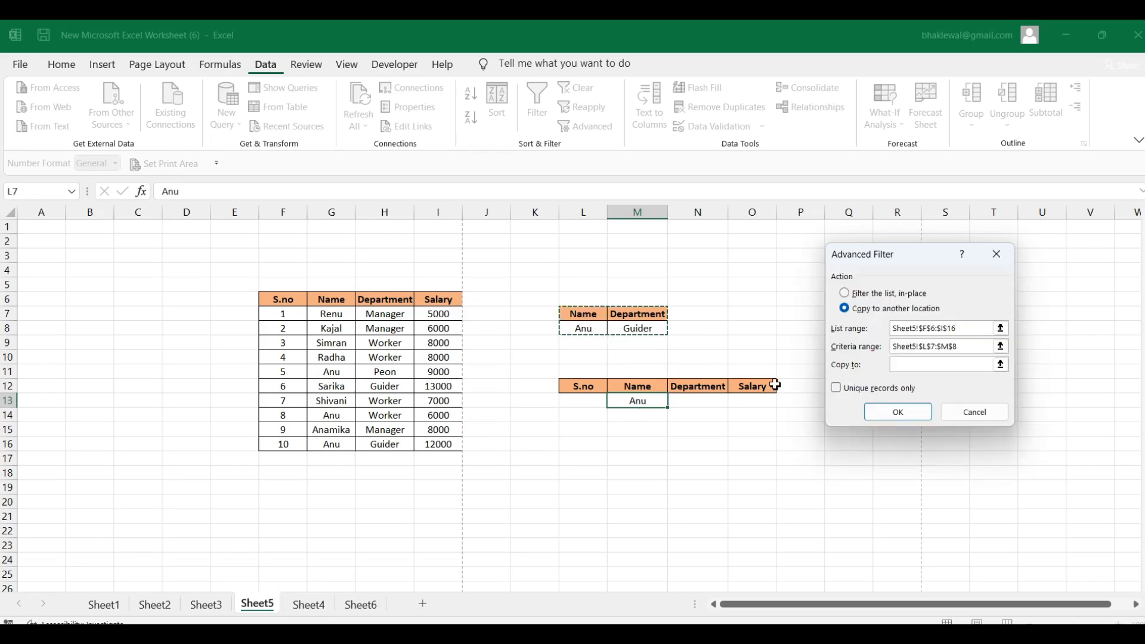
# Step: Set L18 as the Advanced Filter's copy destination and extract the matching records there
pyautogui.click(906, 364)
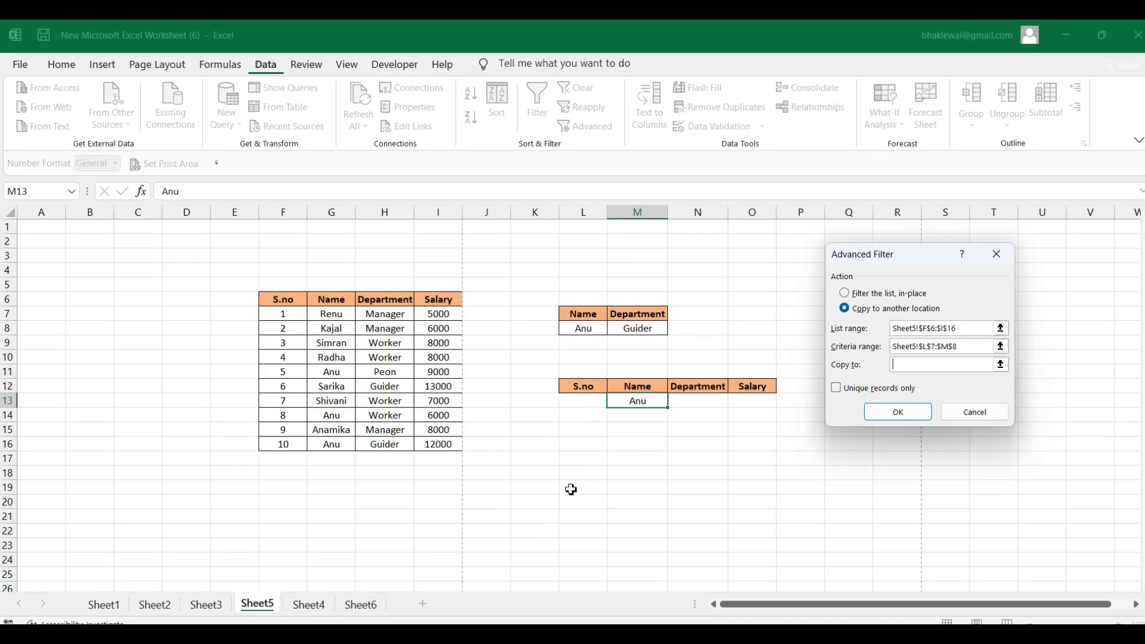
pyautogui.click(588, 473)
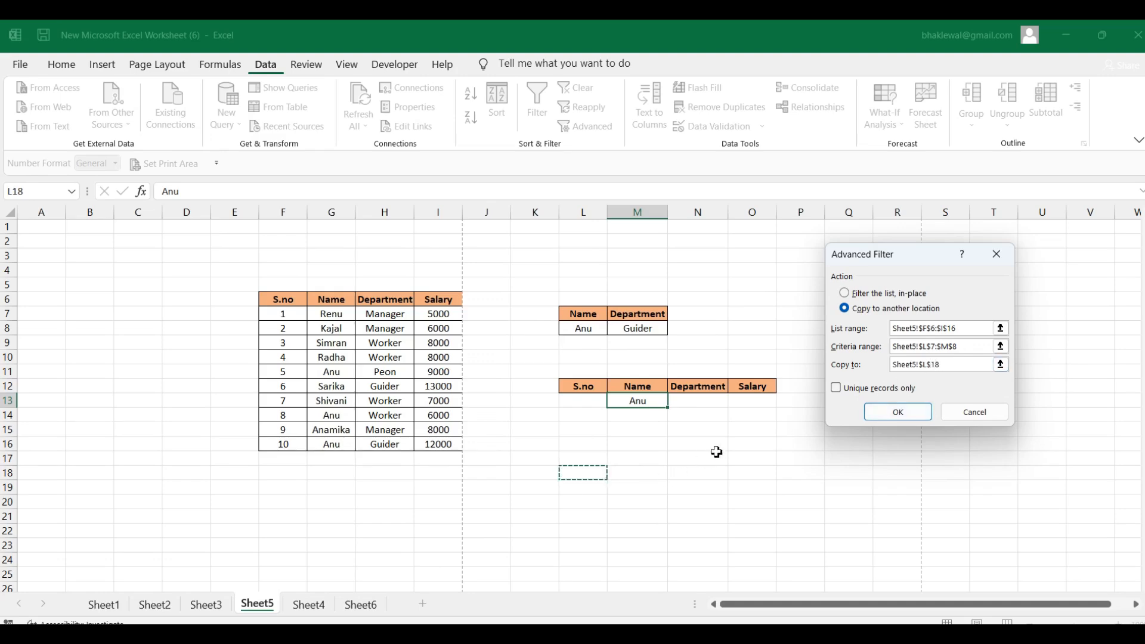
pyautogui.click(899, 410)
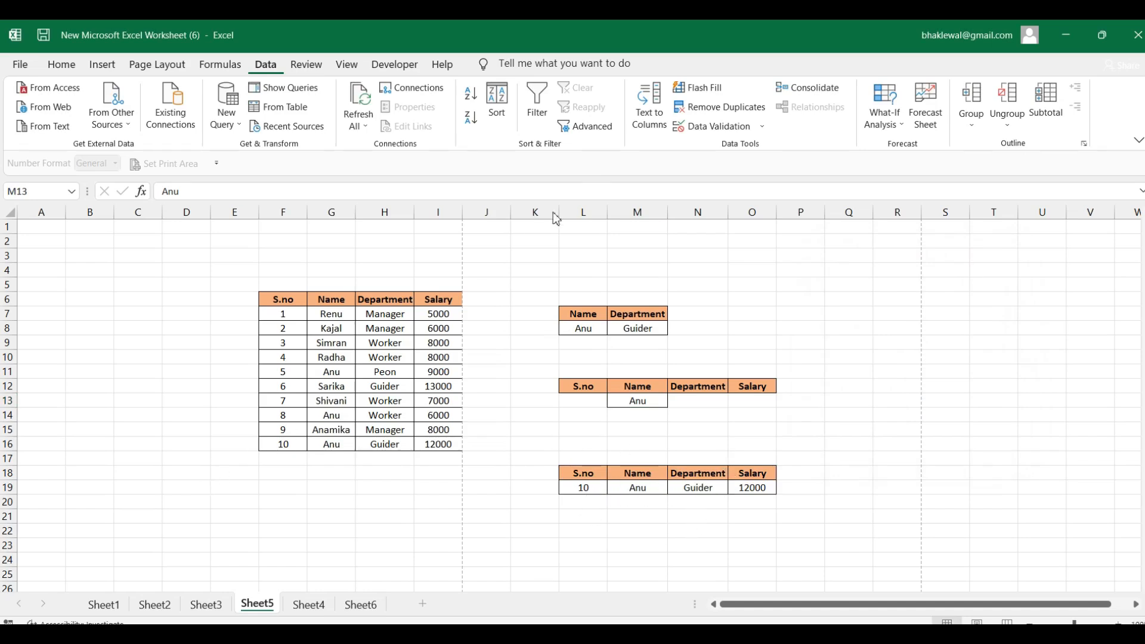
pyautogui.click(588, 131)
pyautogui.click(588, 128)
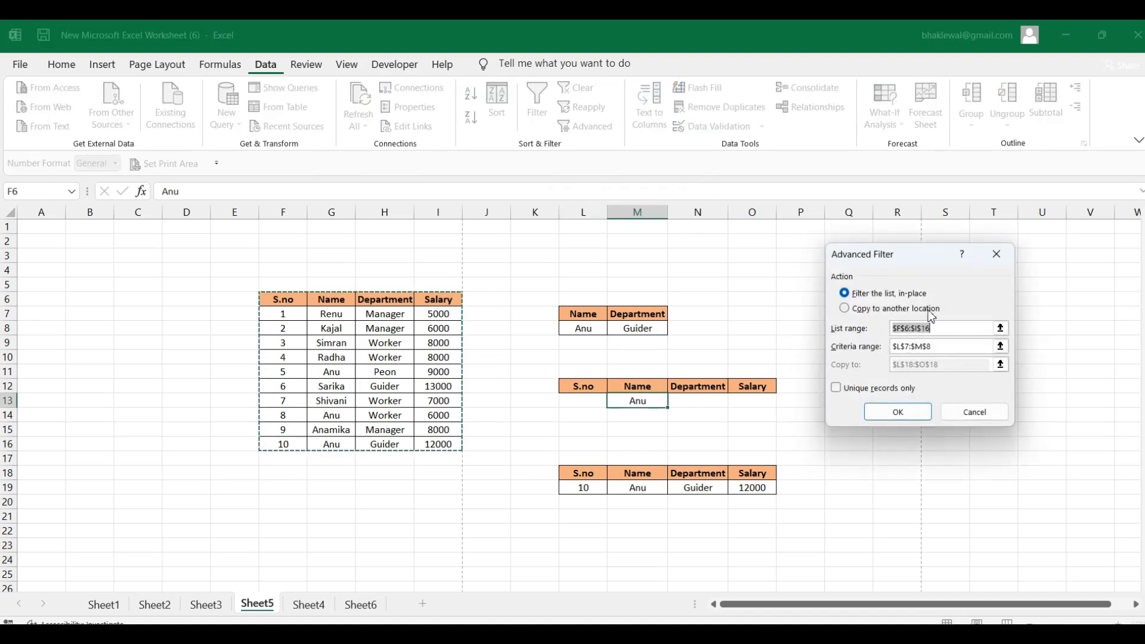
pyautogui.click(1002, 254)
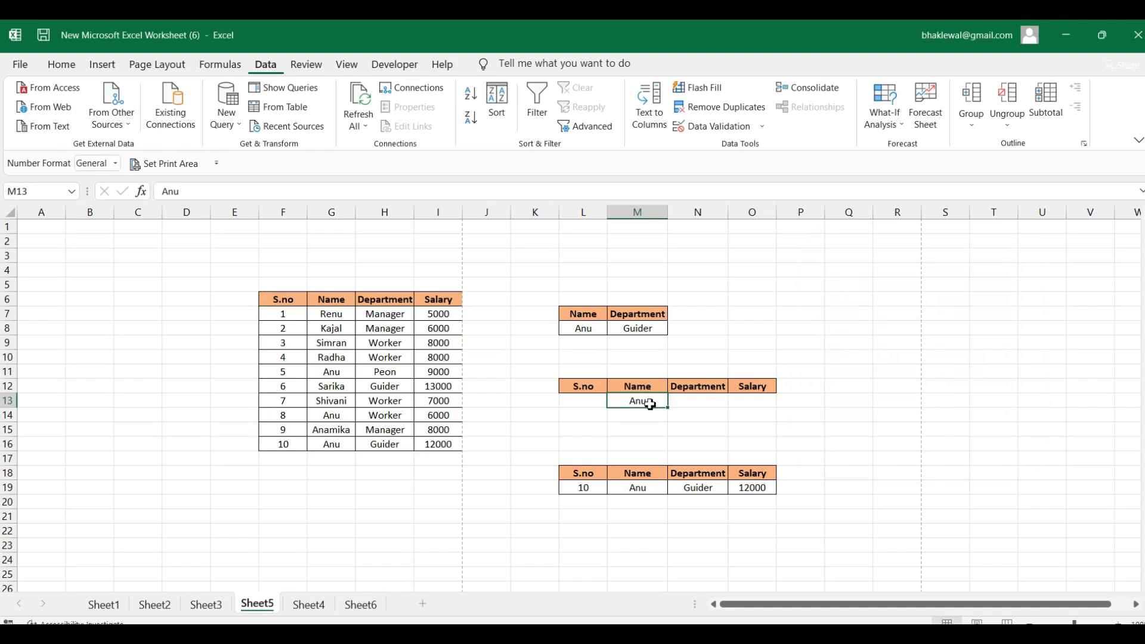
# Step: Replace the name criterion in M13 with the employee name copied from G10
pyautogui.press('BackSpace')
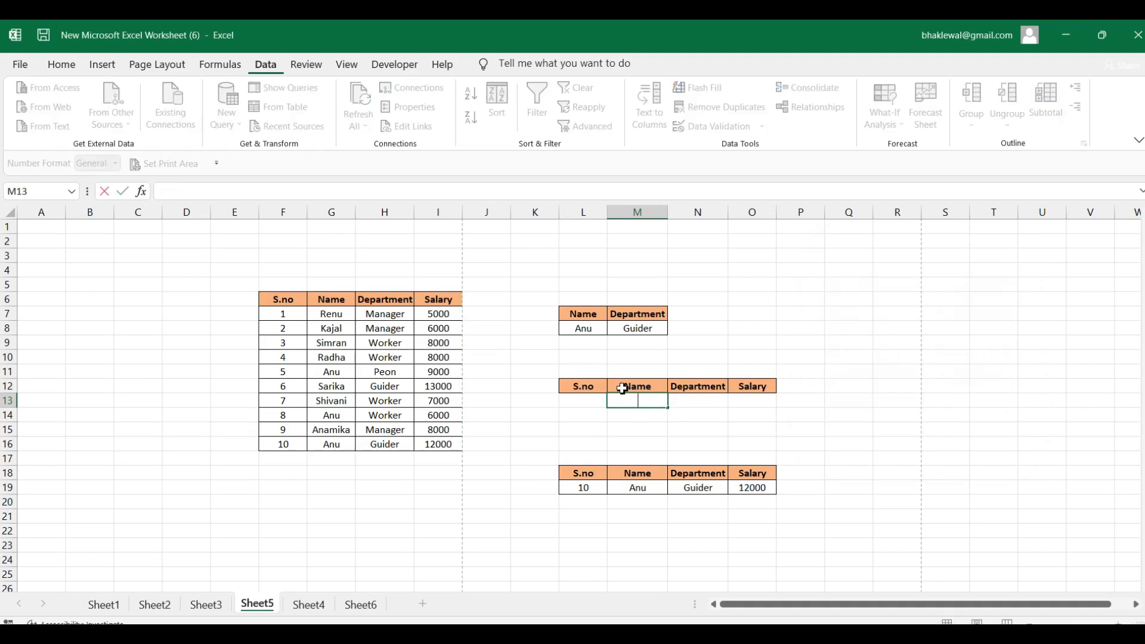
pyautogui.click(319, 359)
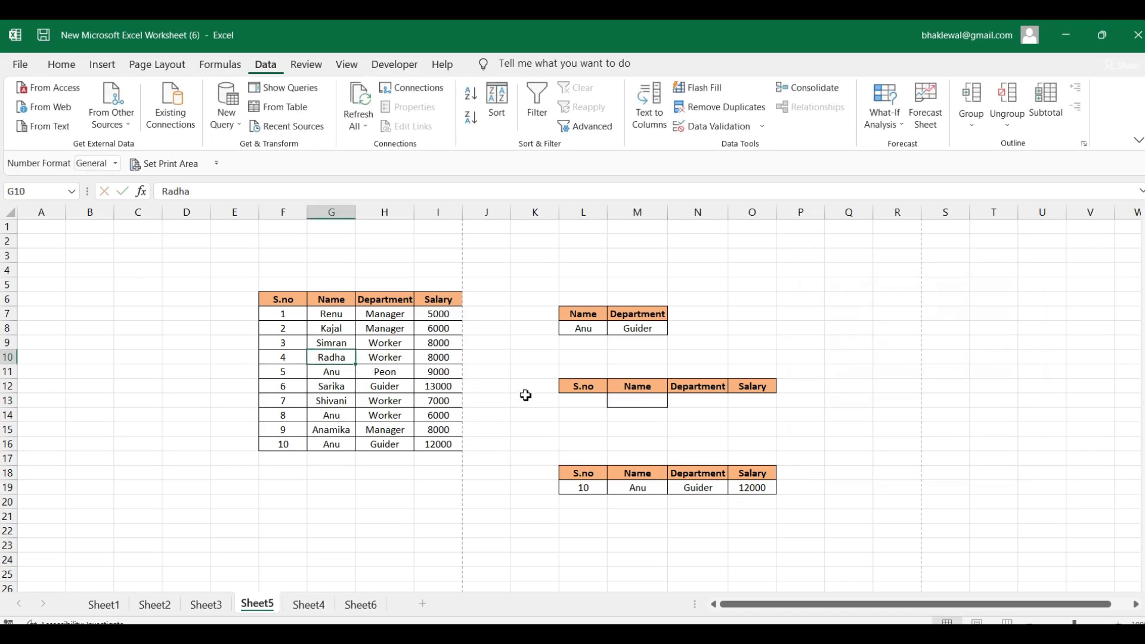
pyautogui.hotkey('ctrl', 'c')
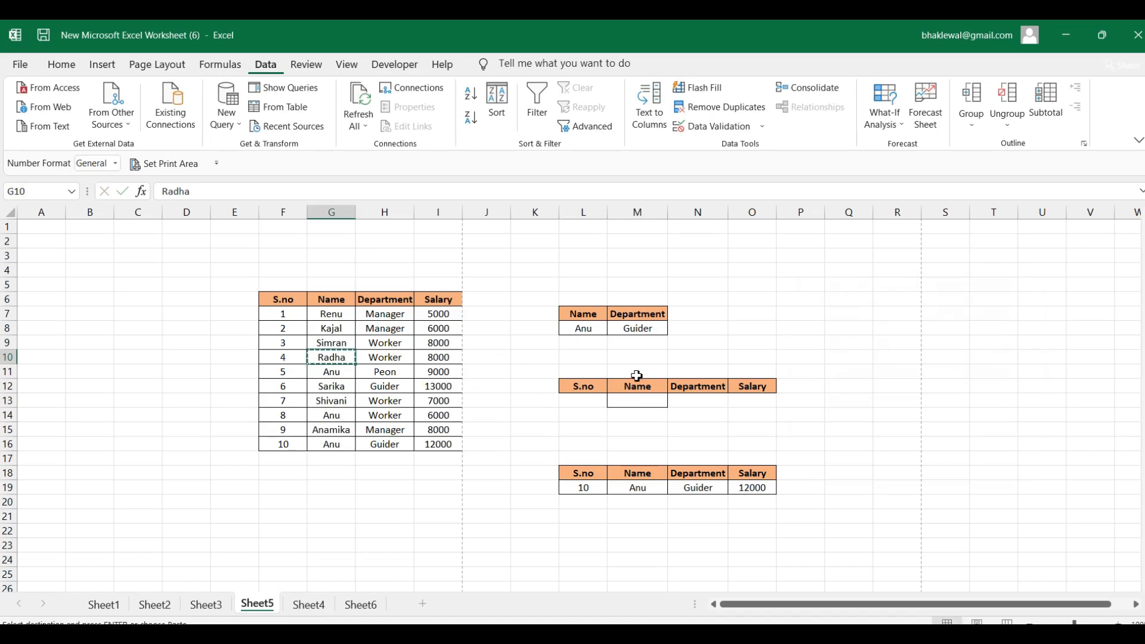
pyautogui.click(642, 398)
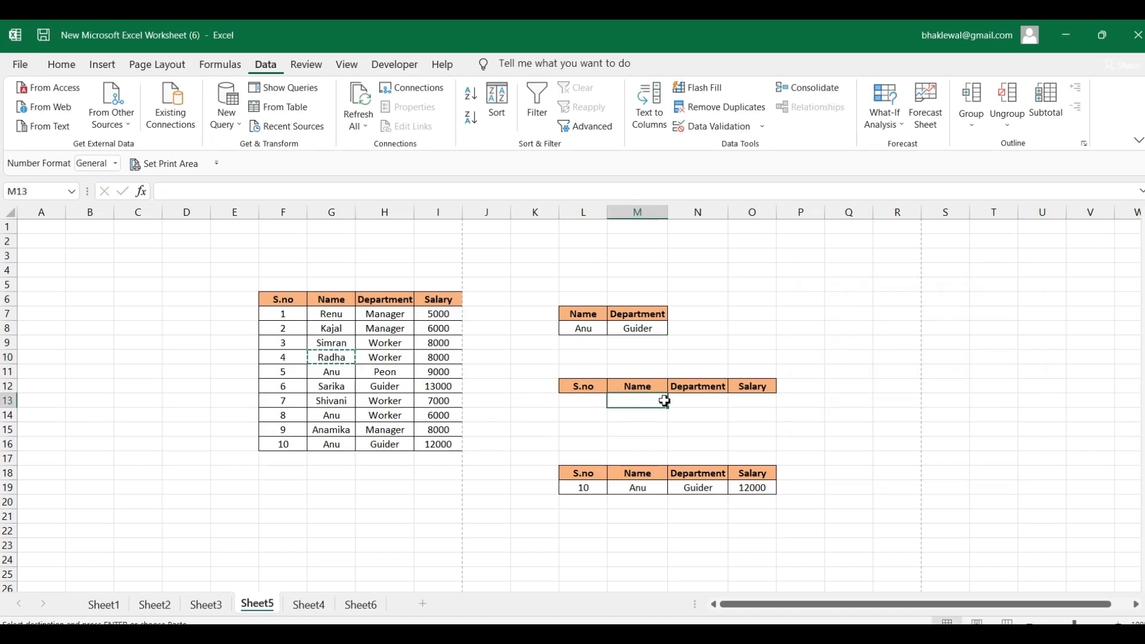
pyautogui.write('v')
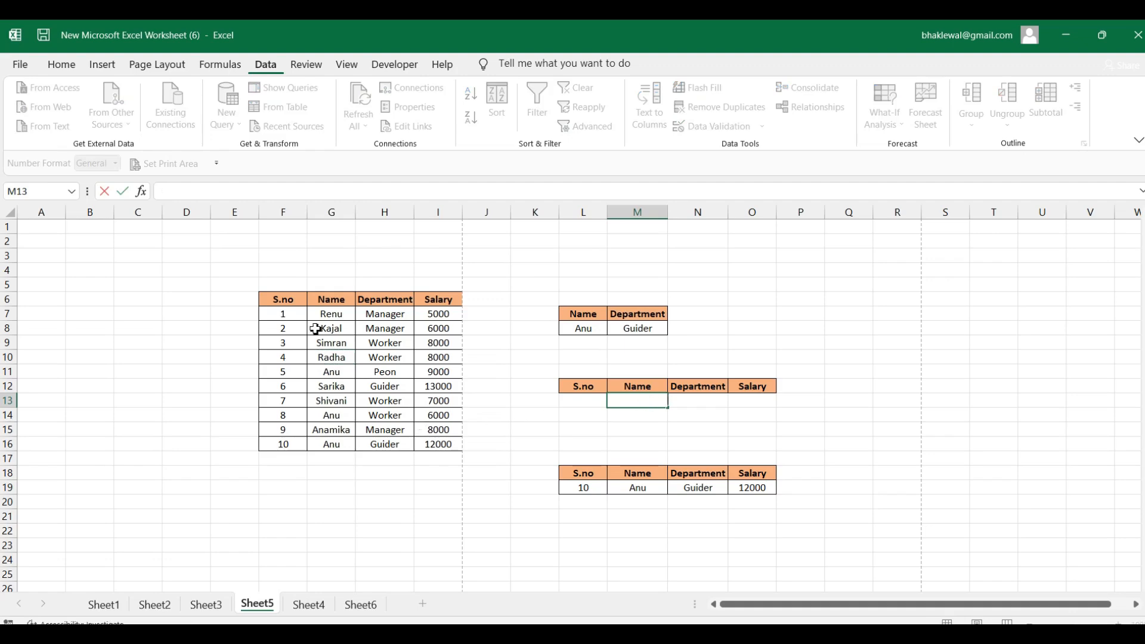
pyautogui.click(338, 356)
pyautogui.hotkey('ctrl', 'c')
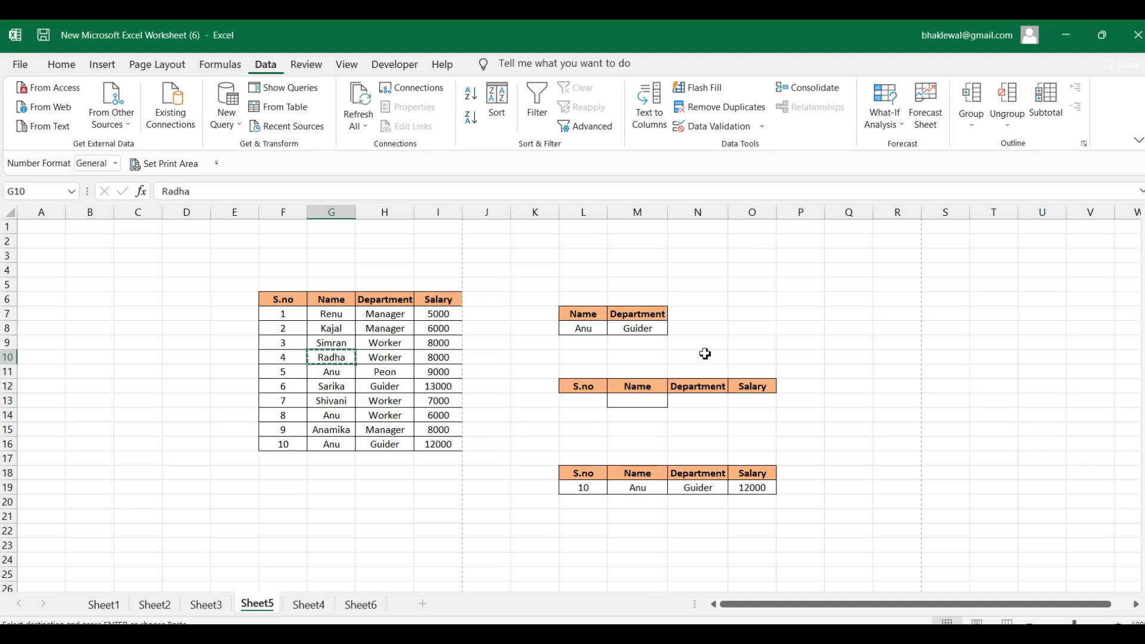
pyautogui.click(647, 402)
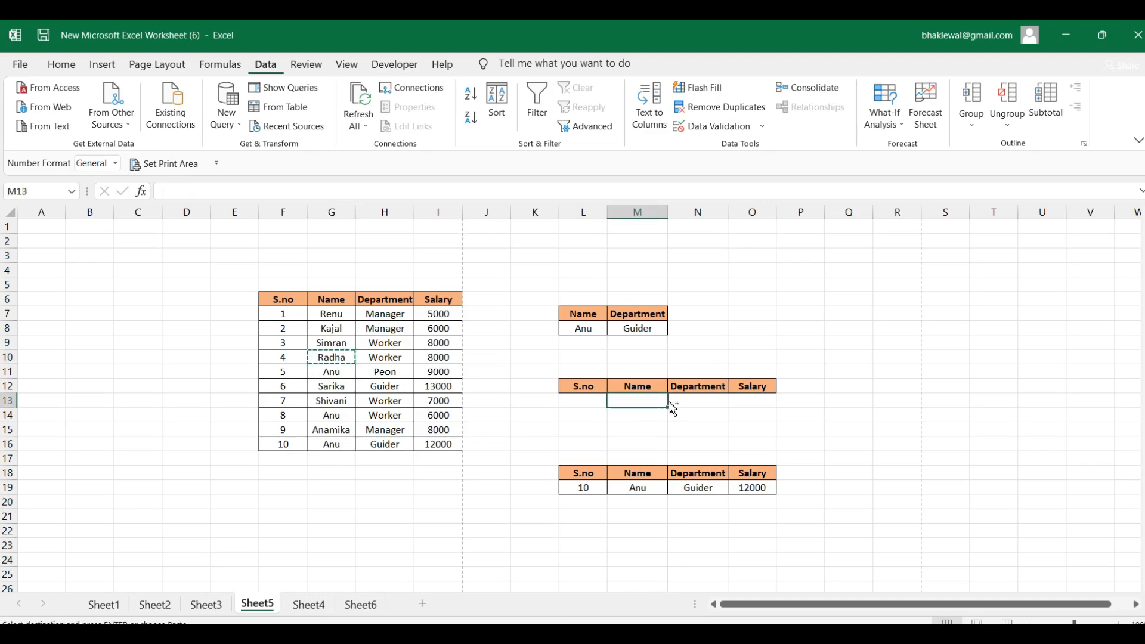
pyautogui.hotkey('ctrl', 'v')
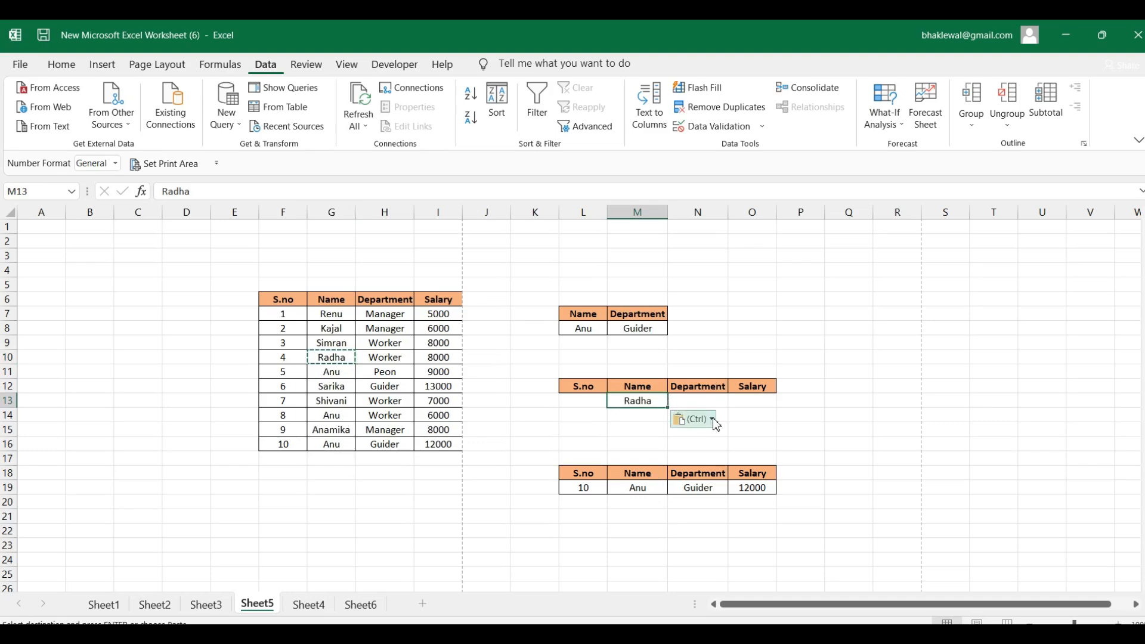
pyautogui.click(742, 416)
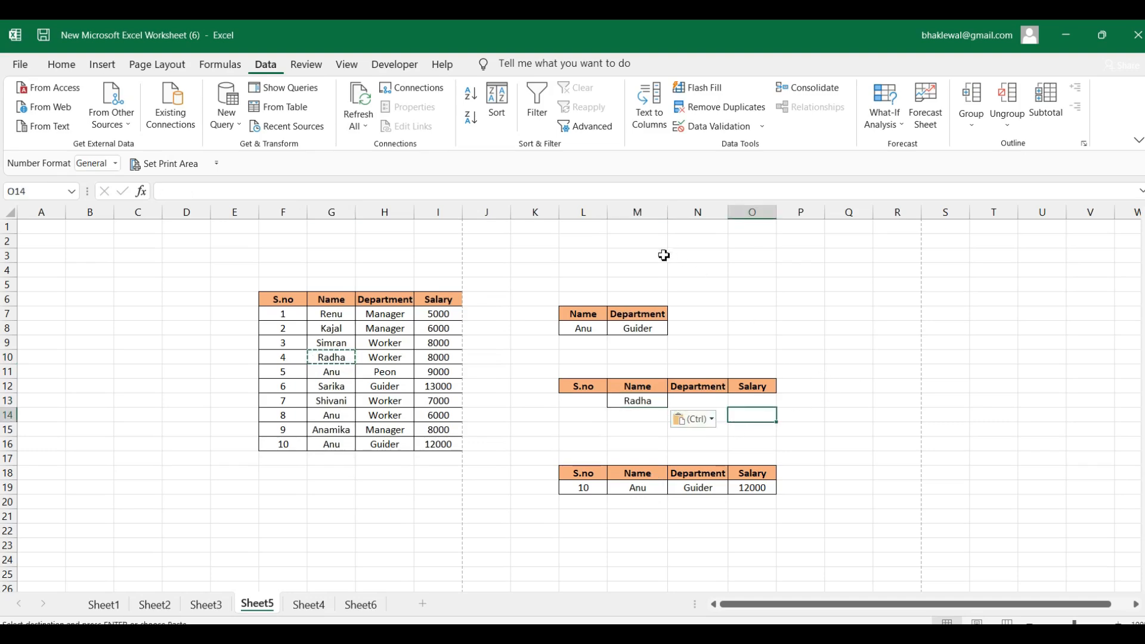
# Step: Set up an Advanced Filter that copies to another location, reselecting F6:I16 as the list range
pyautogui.click(586, 124)
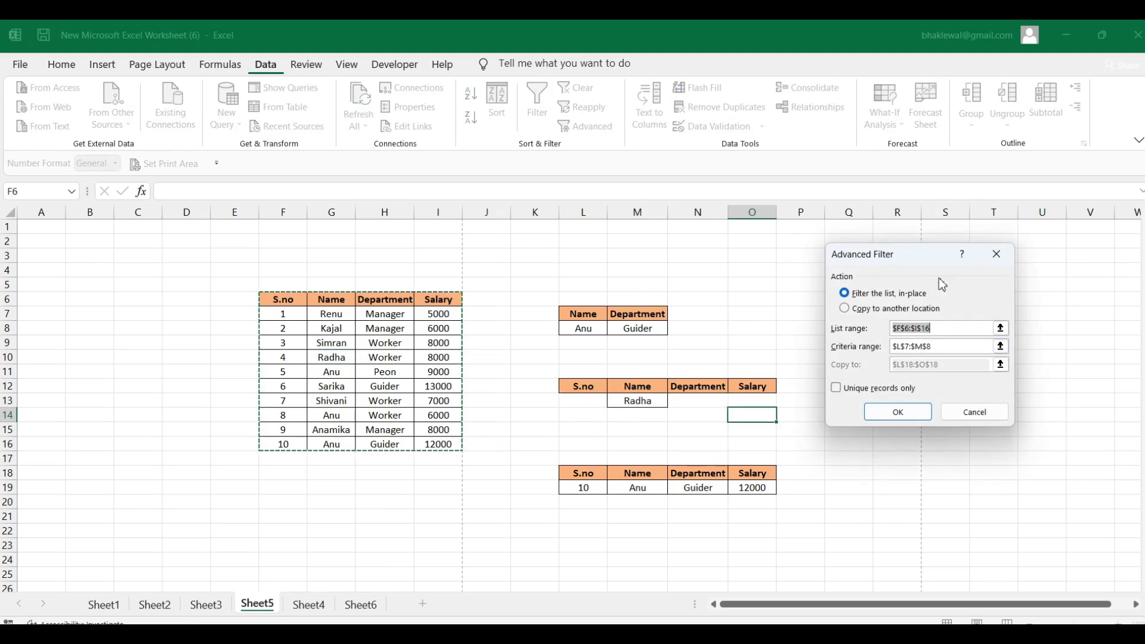
pyautogui.click(845, 309)
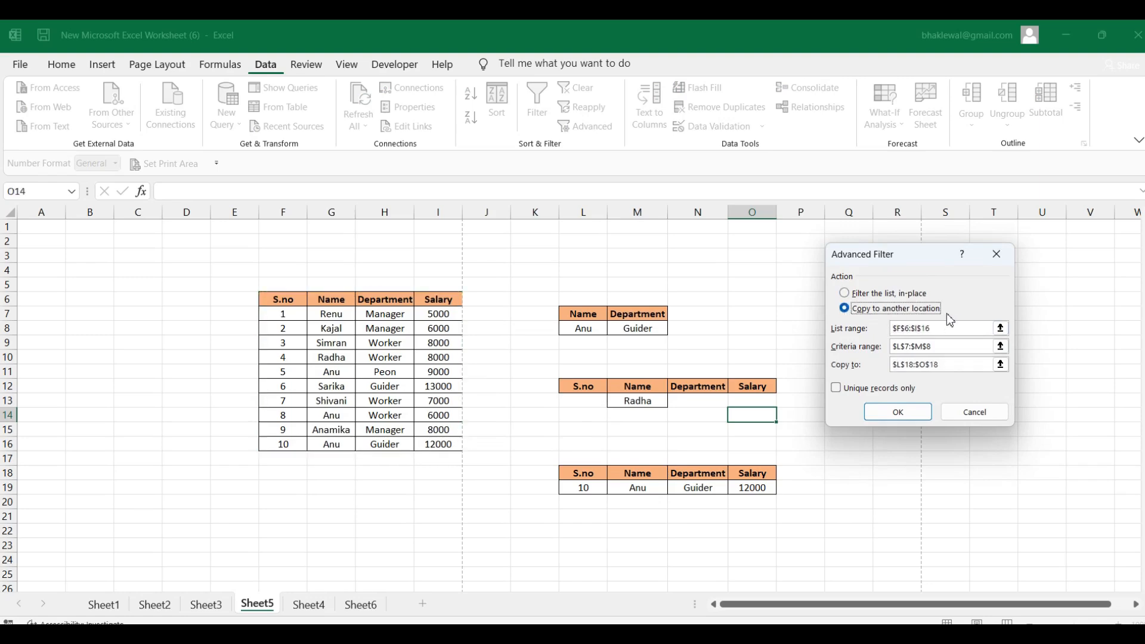
pyautogui.click(939, 328)
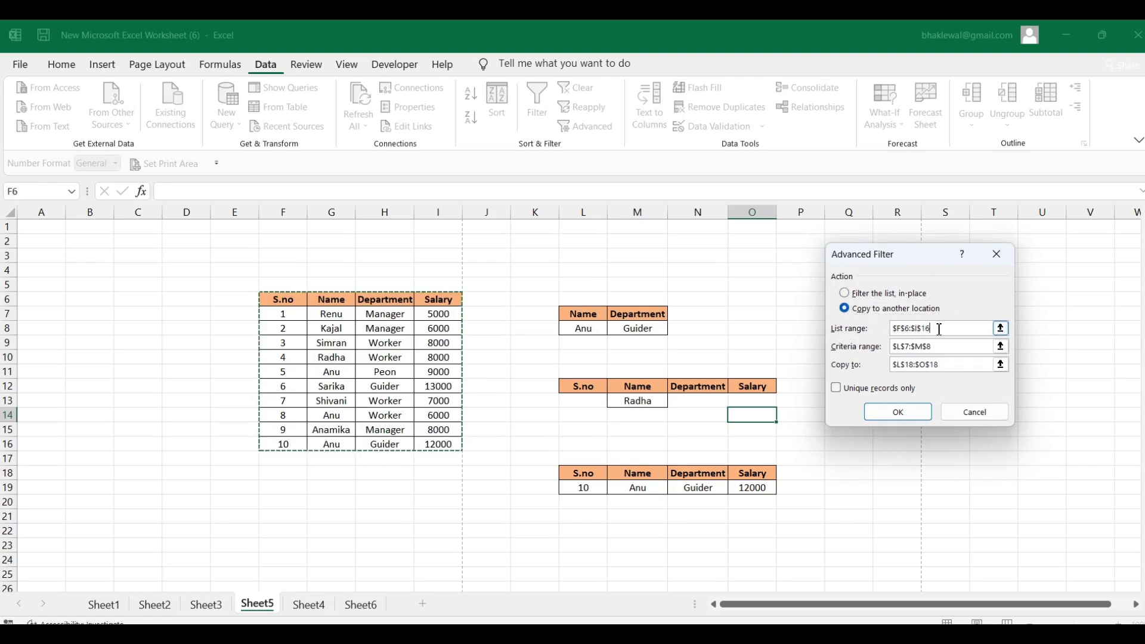
pyautogui.moveTo(939, 329); pyautogui.dragTo(900, 331)
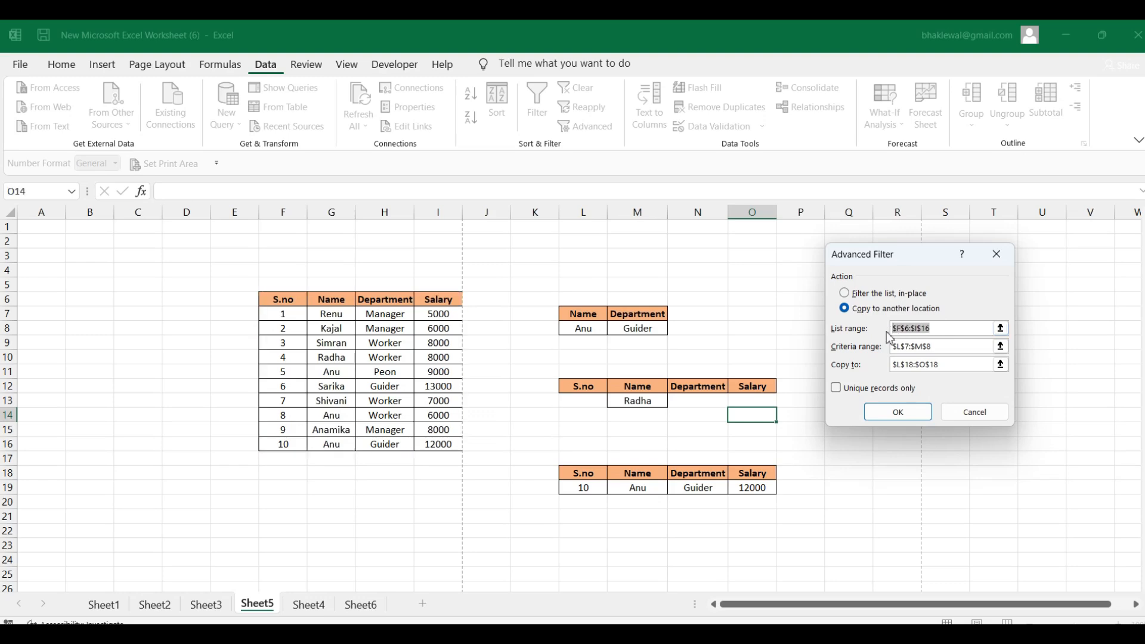
pyautogui.press('BackSpace')
pyautogui.moveTo(287, 301); pyautogui.dragTo(454, 448)
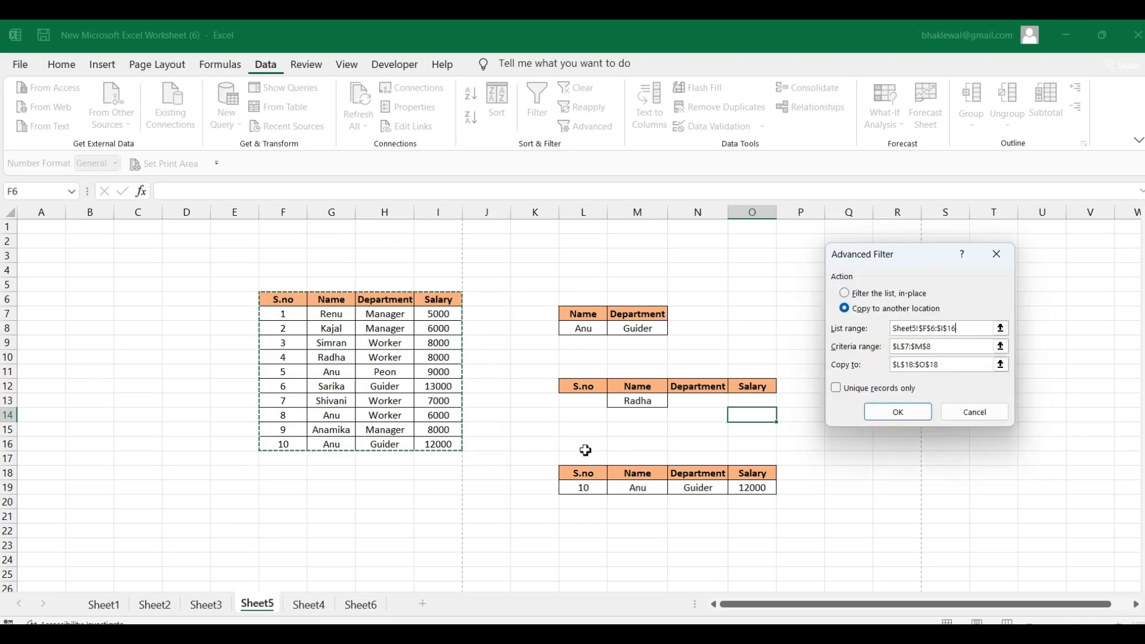
# Step: Replace the Advanced Filter's criteria range with the full header block L12:O13
pyautogui.click(938, 347)
pyautogui.moveTo(938, 346); pyautogui.dragTo(894, 350)
pyautogui.press('BackSpace')
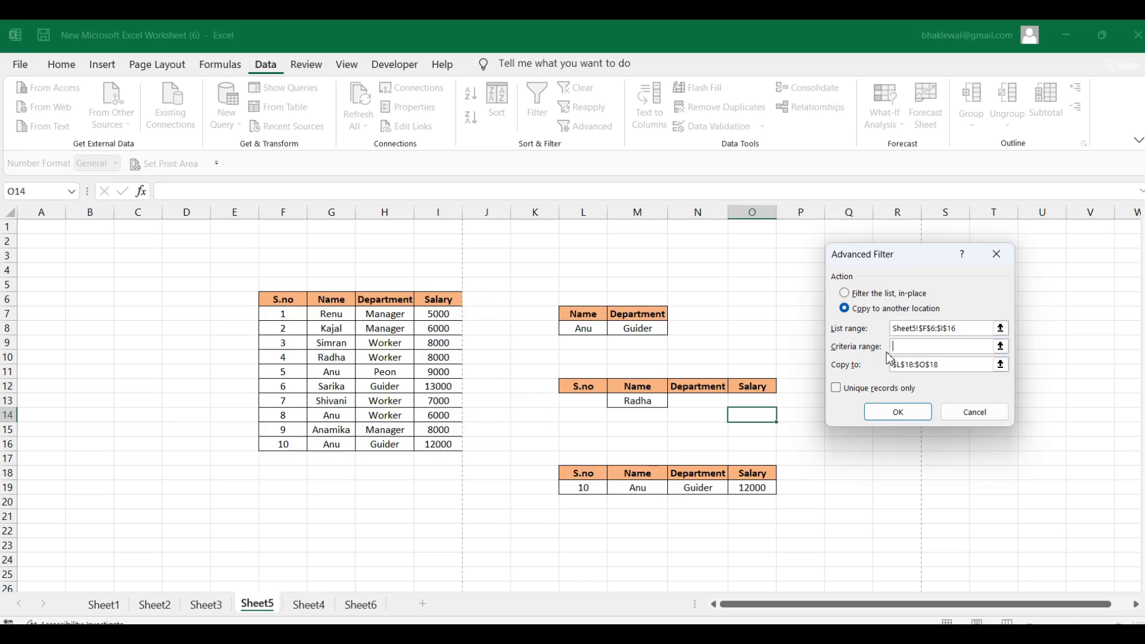
pyautogui.moveTo(582, 388); pyautogui.dragTo(753, 402)
# Step: Change the Advanced Filter's copy destination to F20 and extract the matching record below the employee table
pyautogui.click(946, 365)
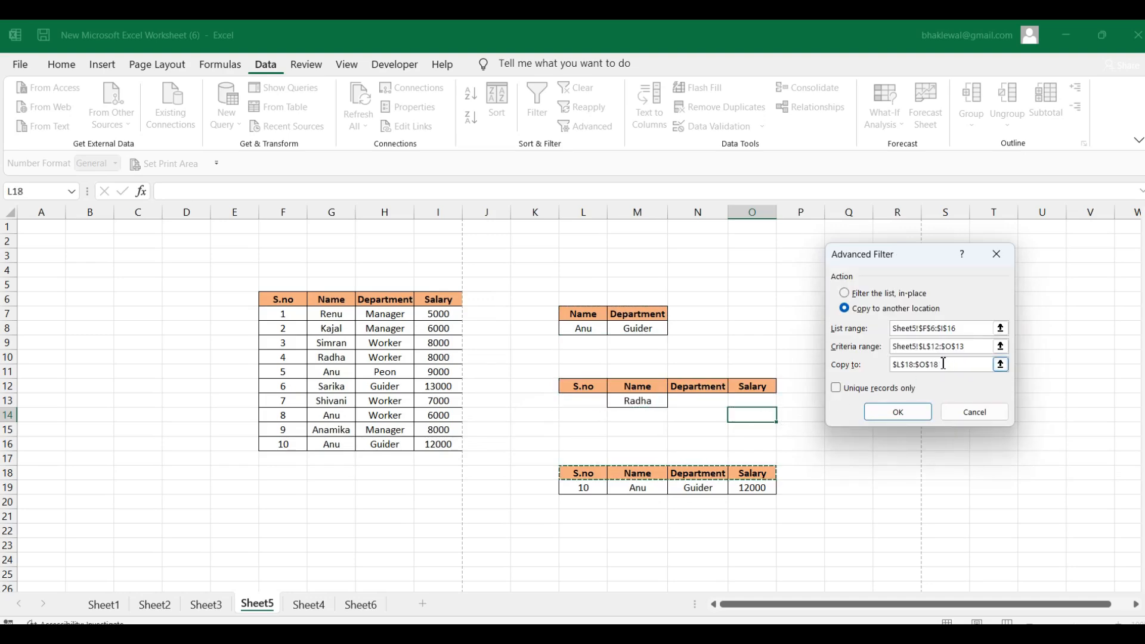
pyautogui.moveTo(934, 365); pyautogui.dragTo(900, 366)
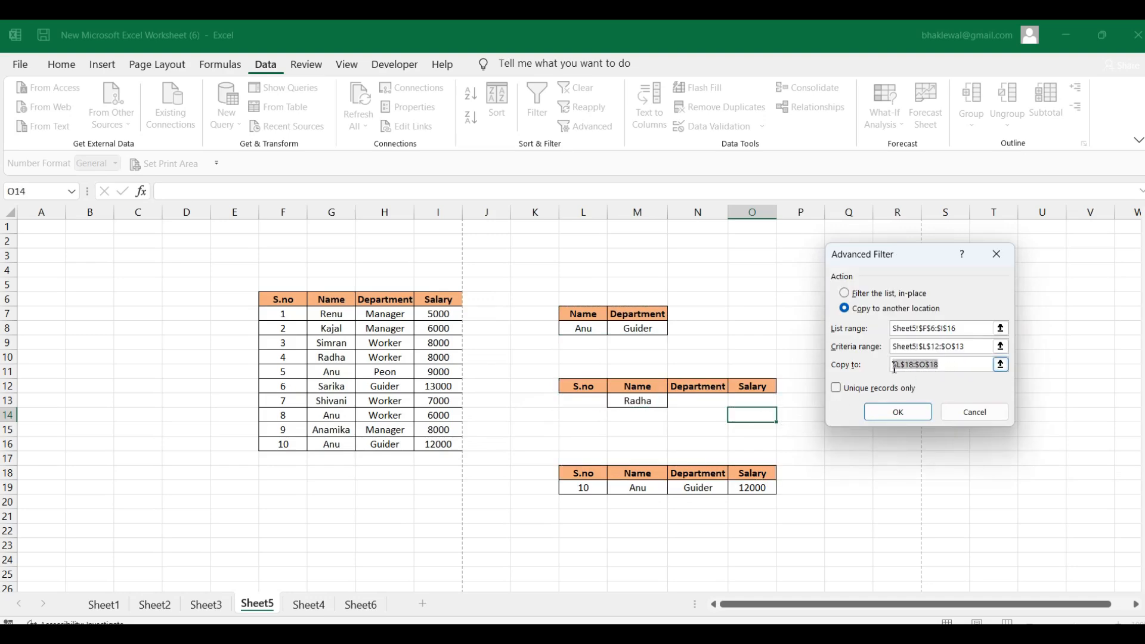
pyautogui.press('BackSpace')
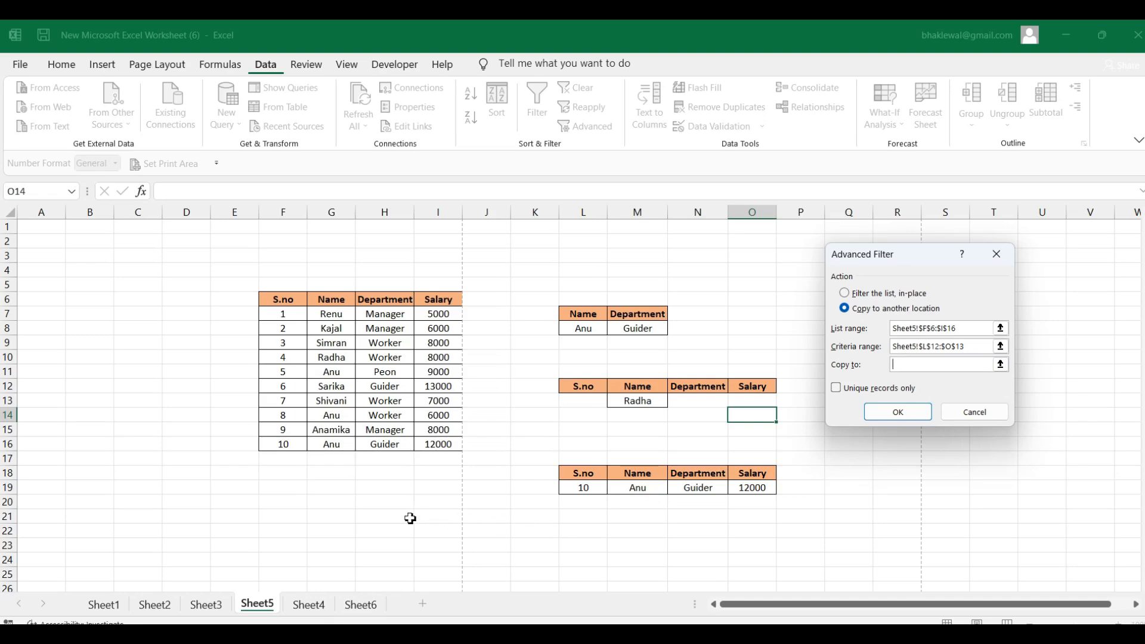
pyautogui.click(286, 508)
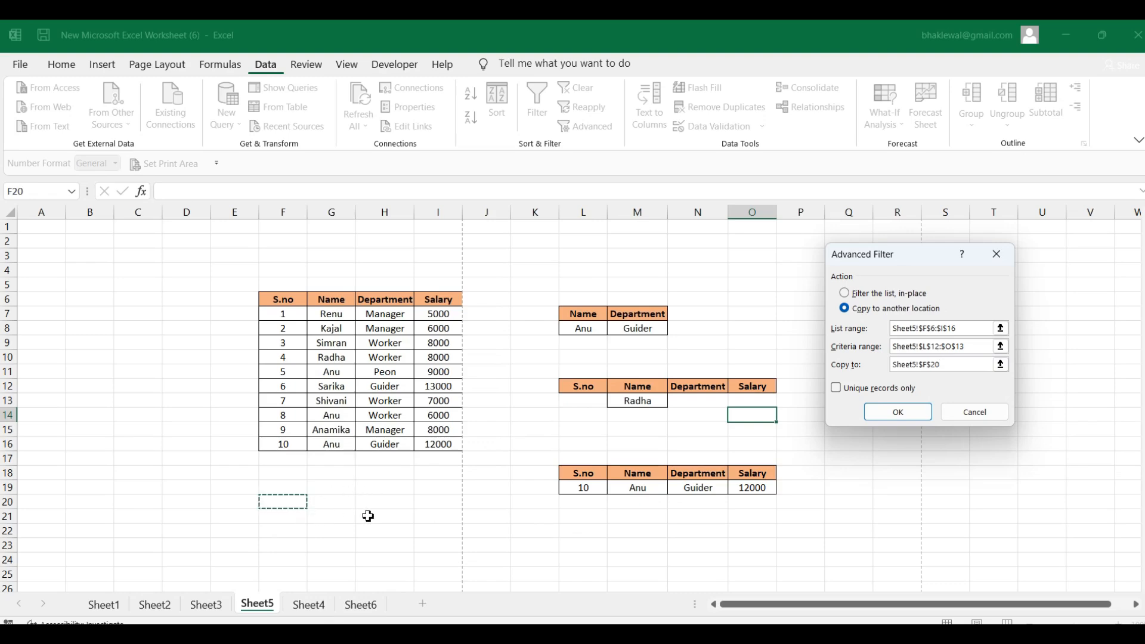
pyautogui.click(898, 412)
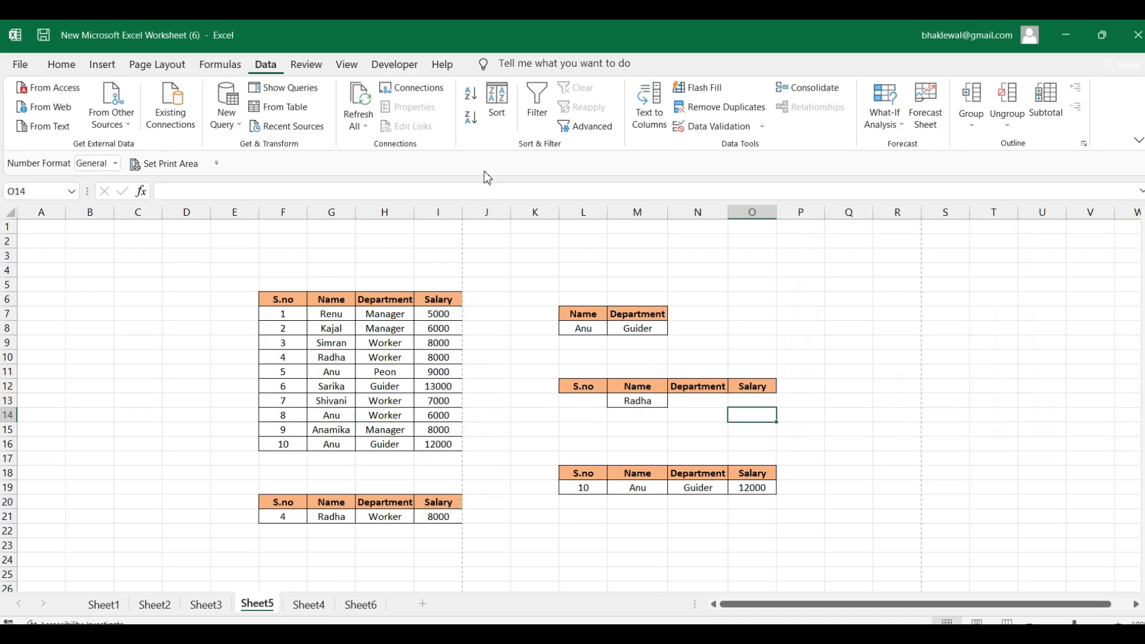
pyautogui.click(587, 127)
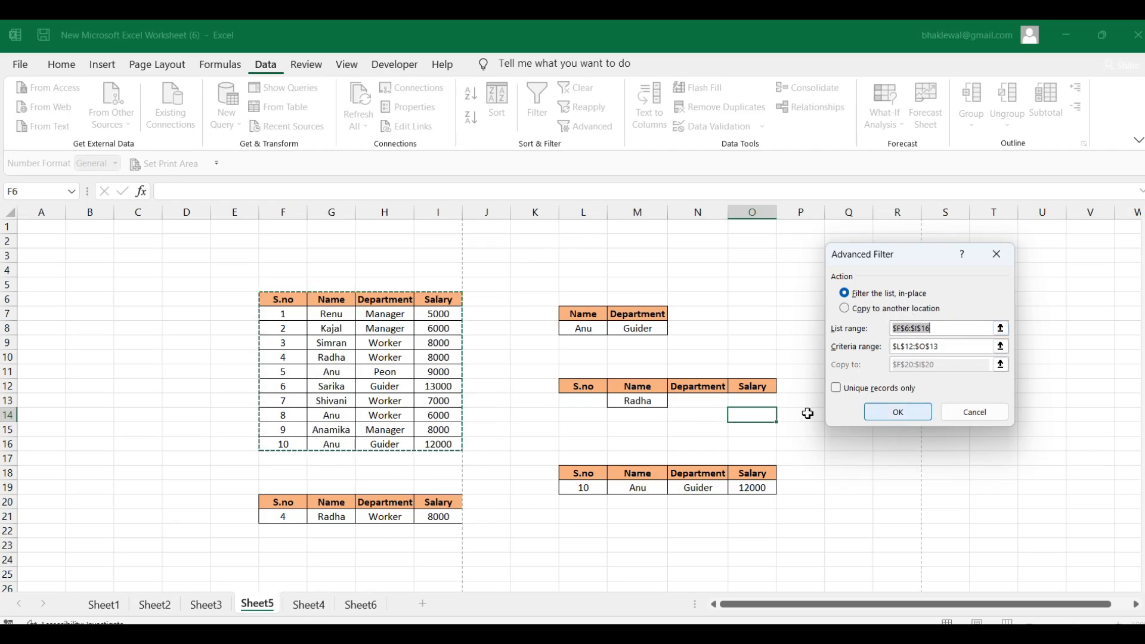
pyautogui.click(1011, 255)
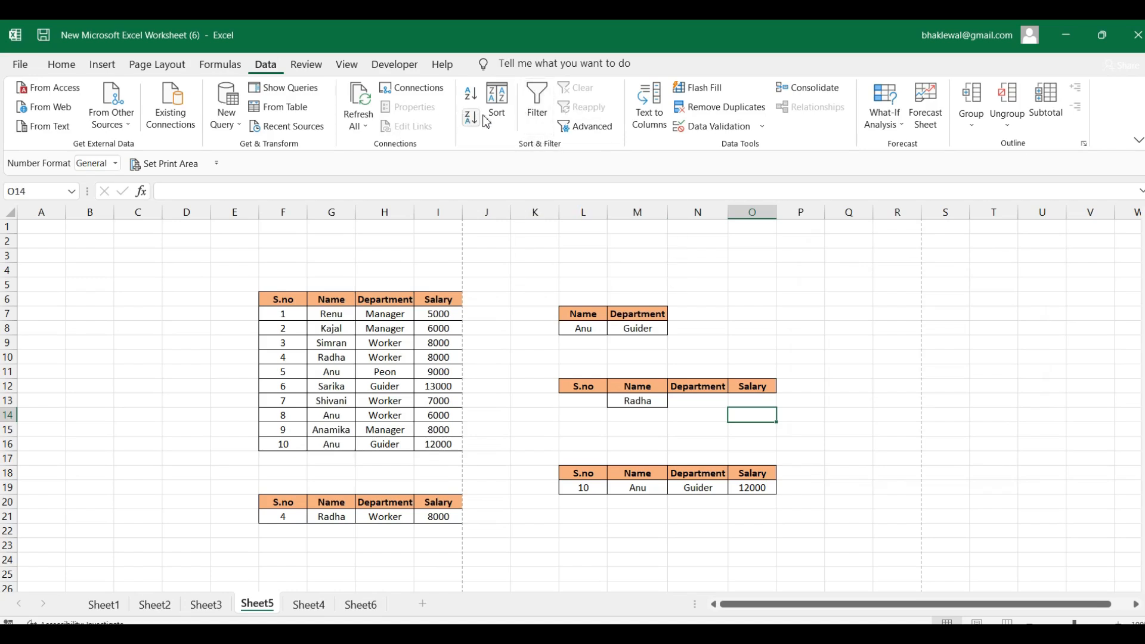
pyautogui.click(587, 126)
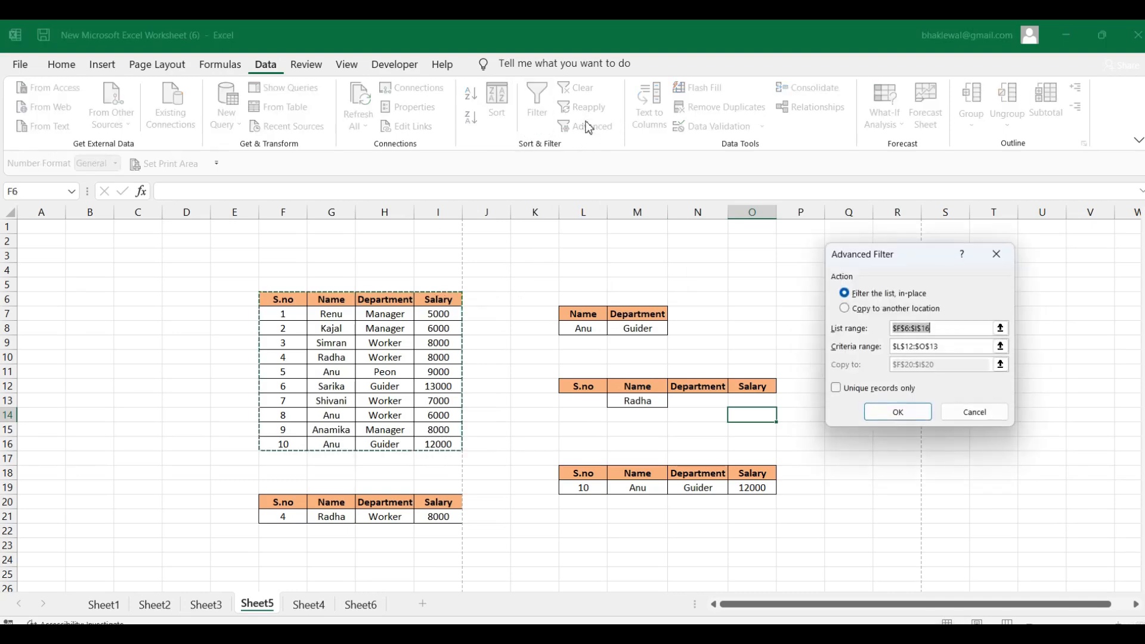
pyautogui.click(994, 257)
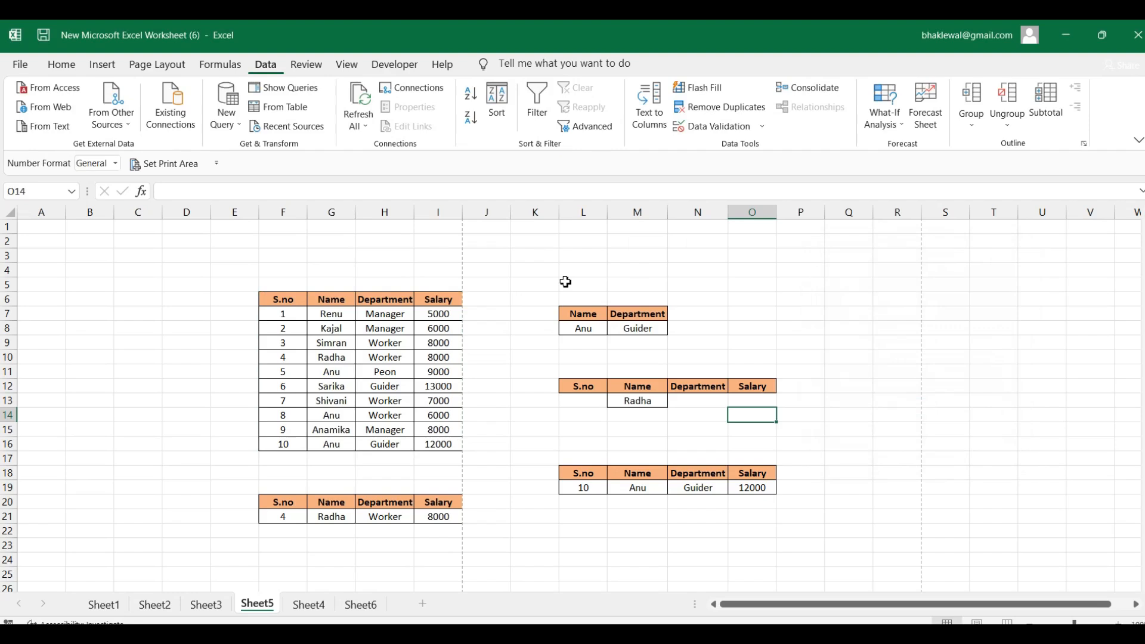